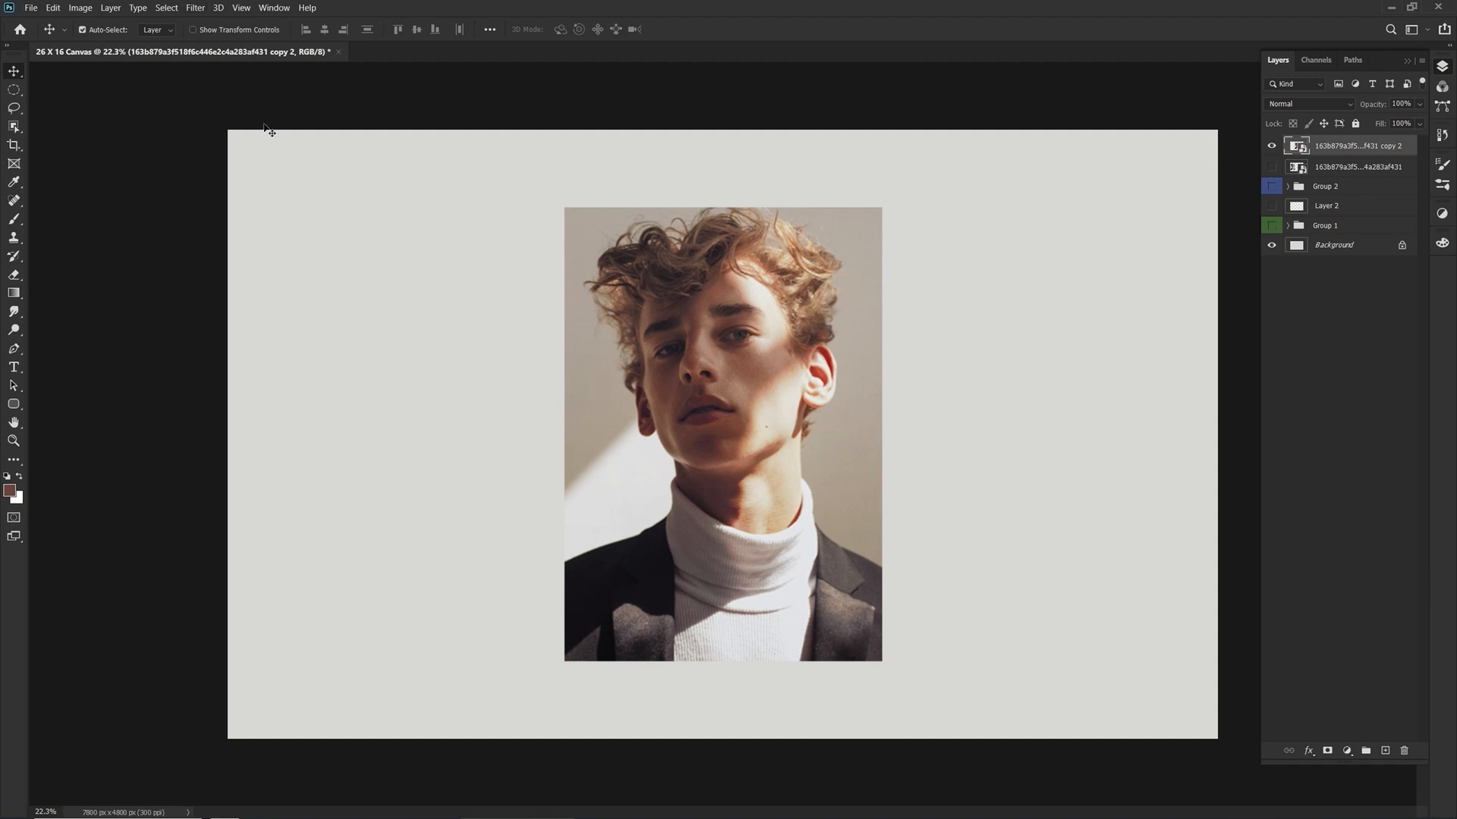
click(195, 10)
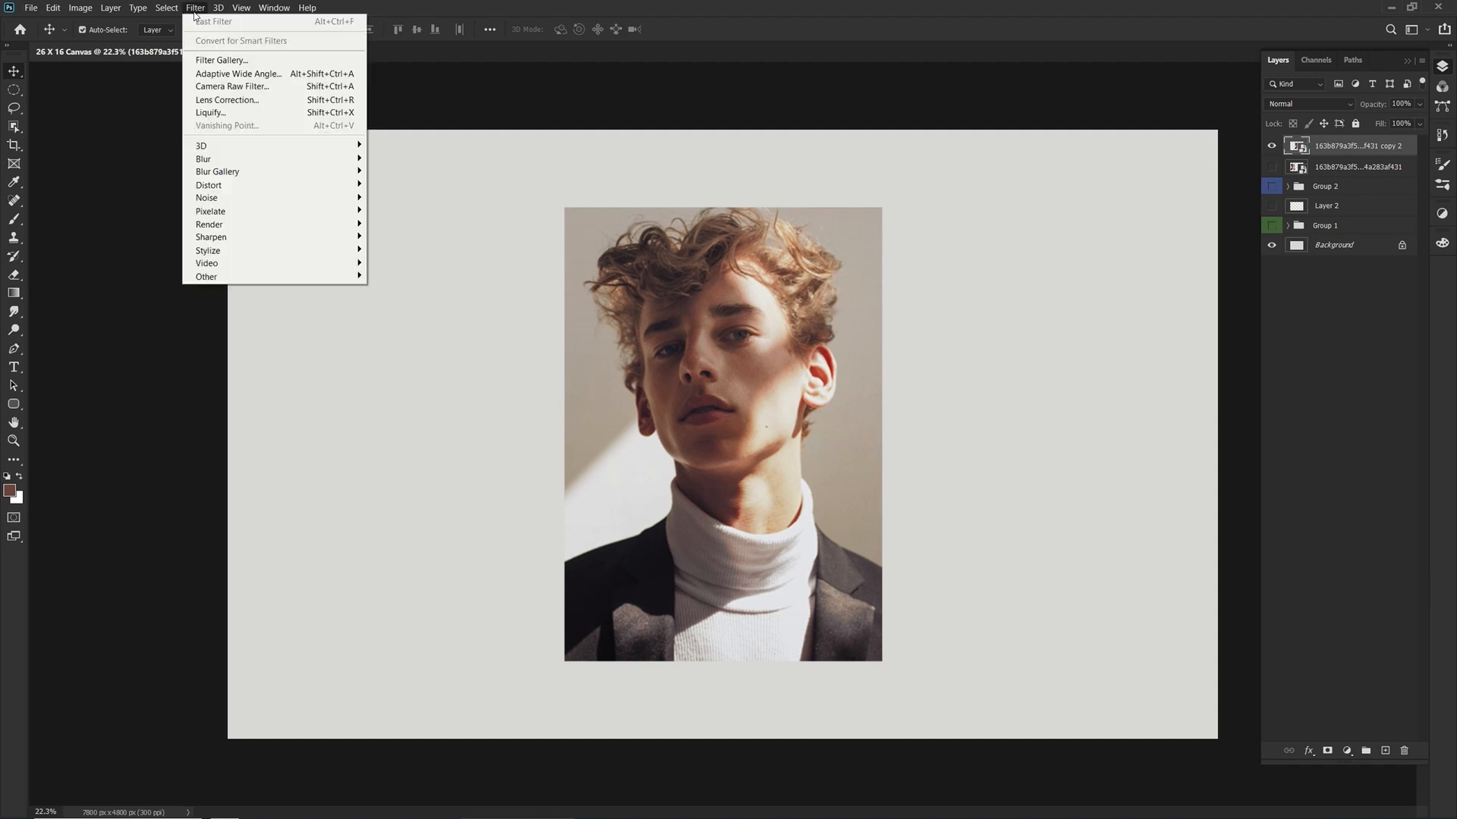
mouse_move(224, 163)
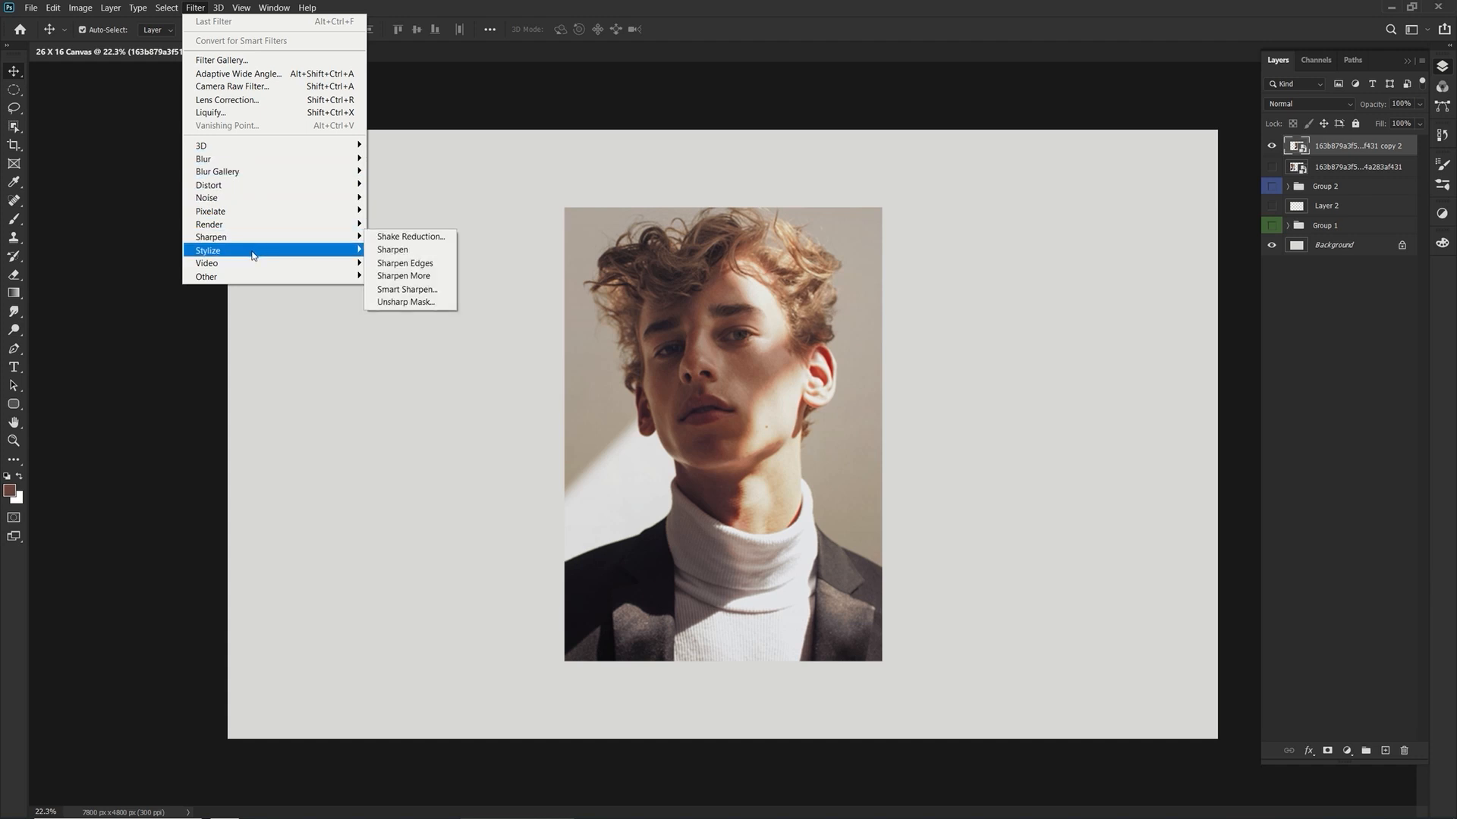
mouse_move(252, 266)
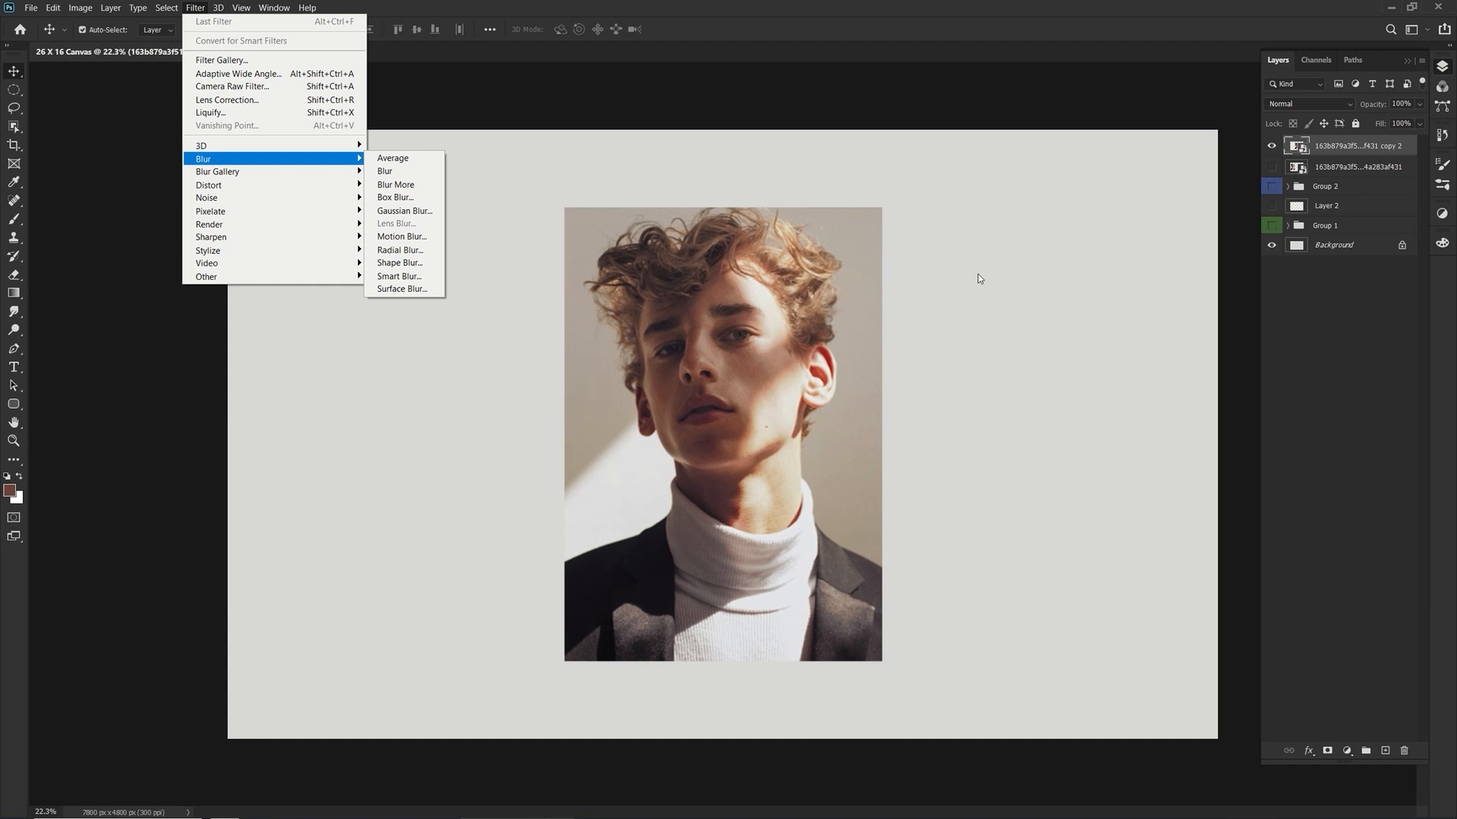
right_click(1340, 151)
key(Escape)
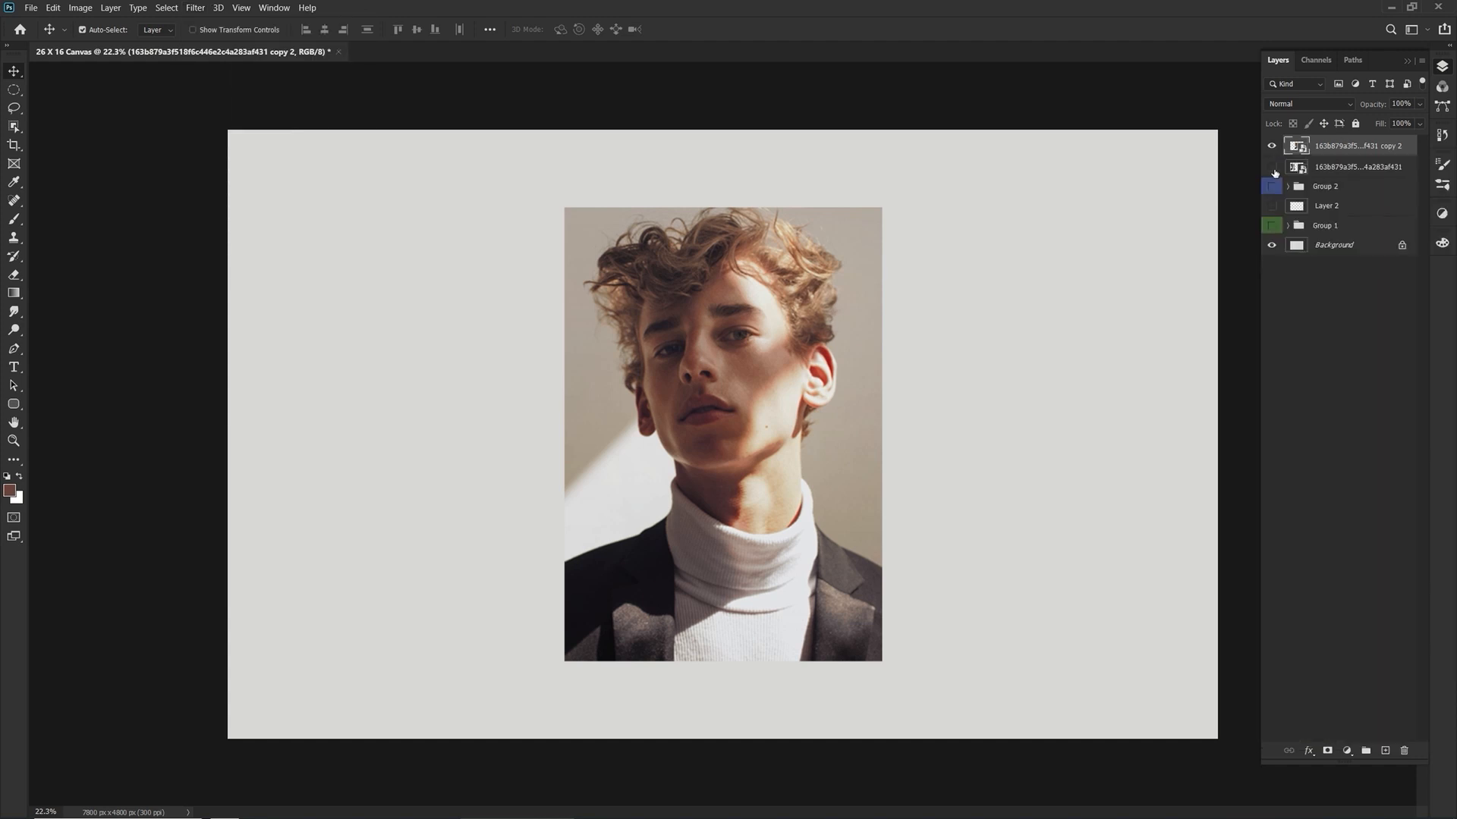
Rasterize the smart object layer ending in "copy 2" that holds the portrait.
click(1272, 168)
click(1272, 167)
right_click(1335, 150)
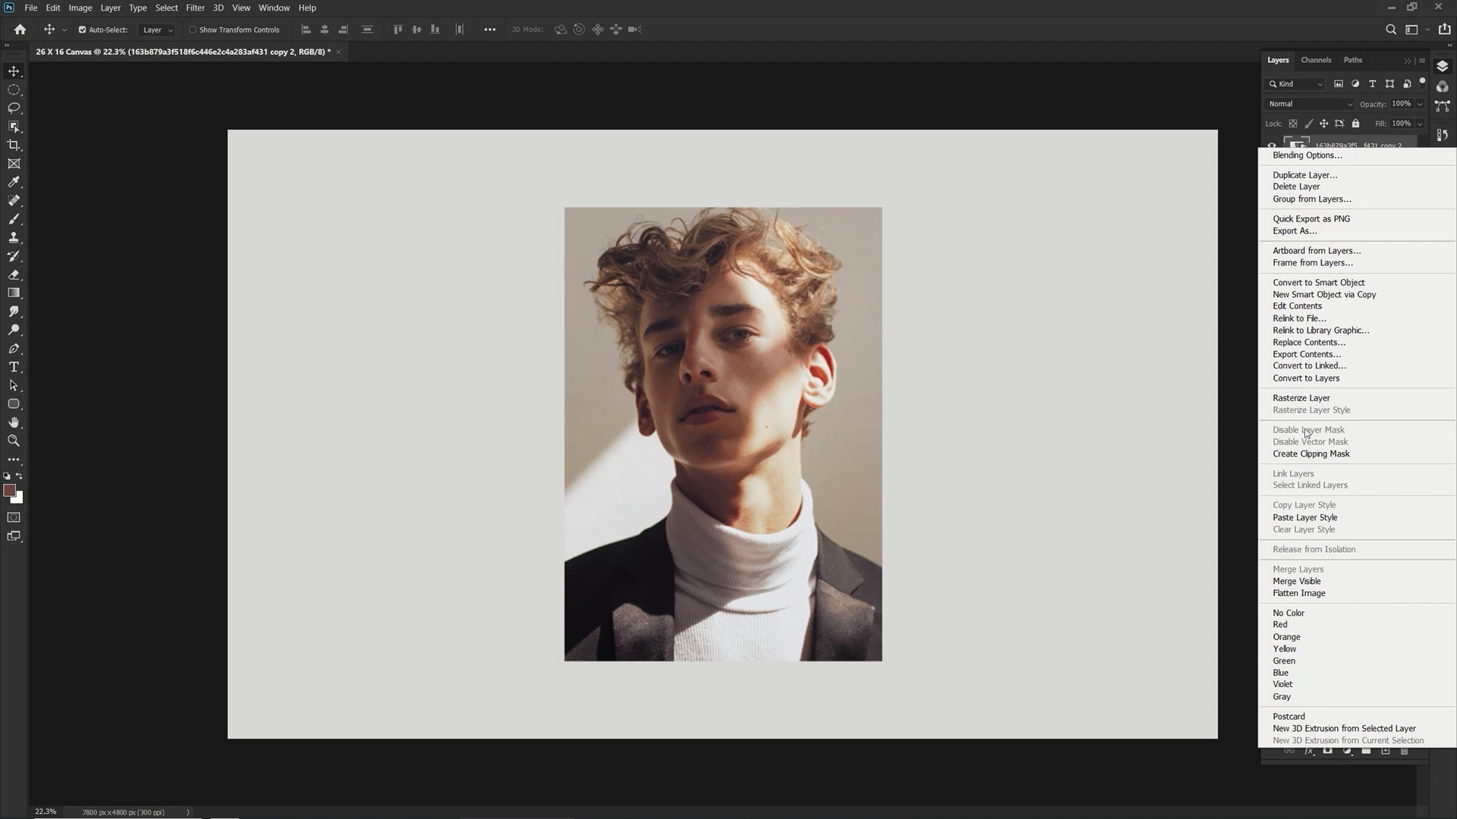
click(1303, 399)
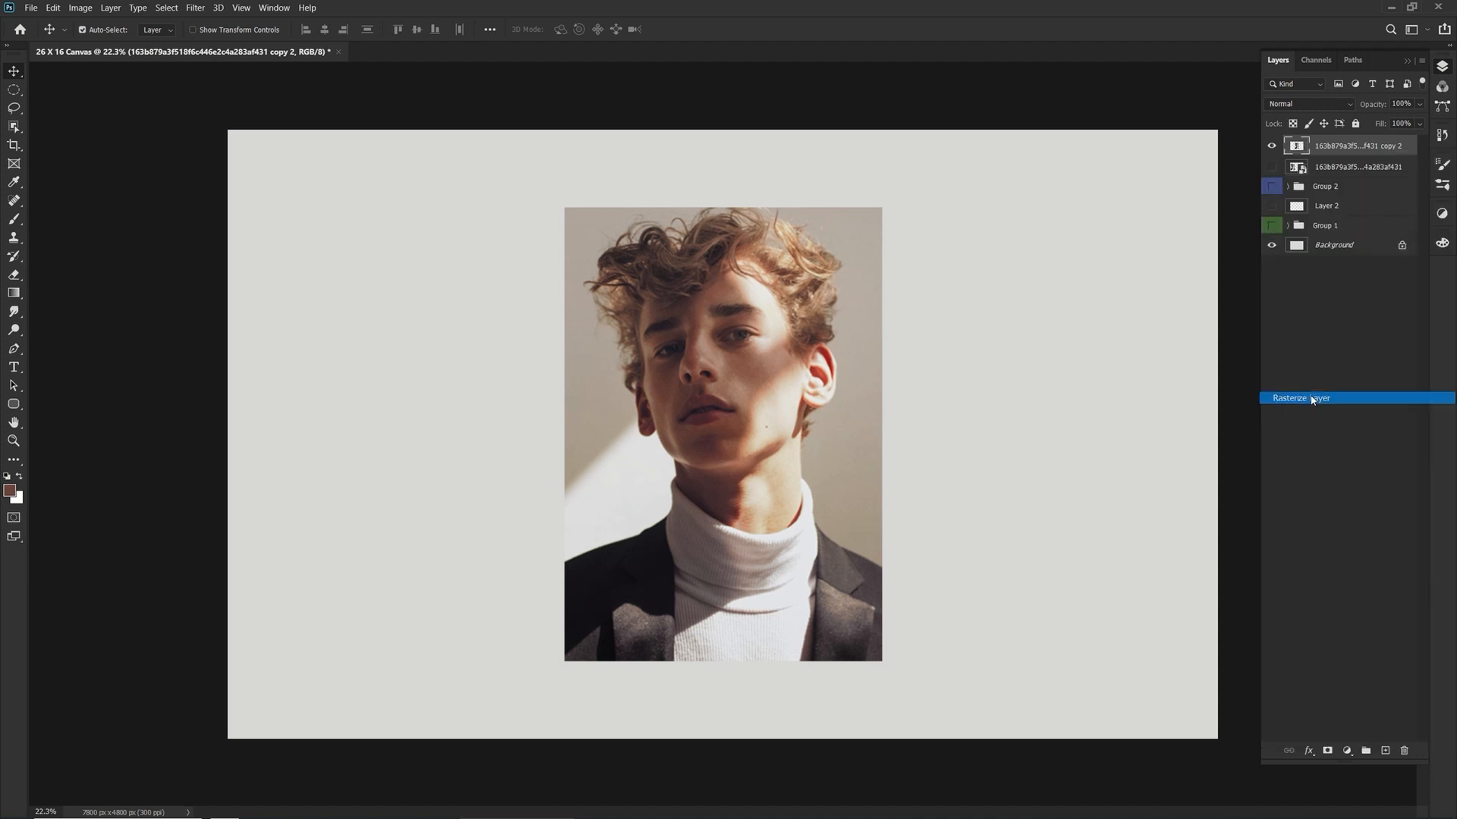
Try a Lens Blur on the portrait with radius 32, blade curvature 19, specular brightness 10 and Gaussian noise of 9.
click(204, 9)
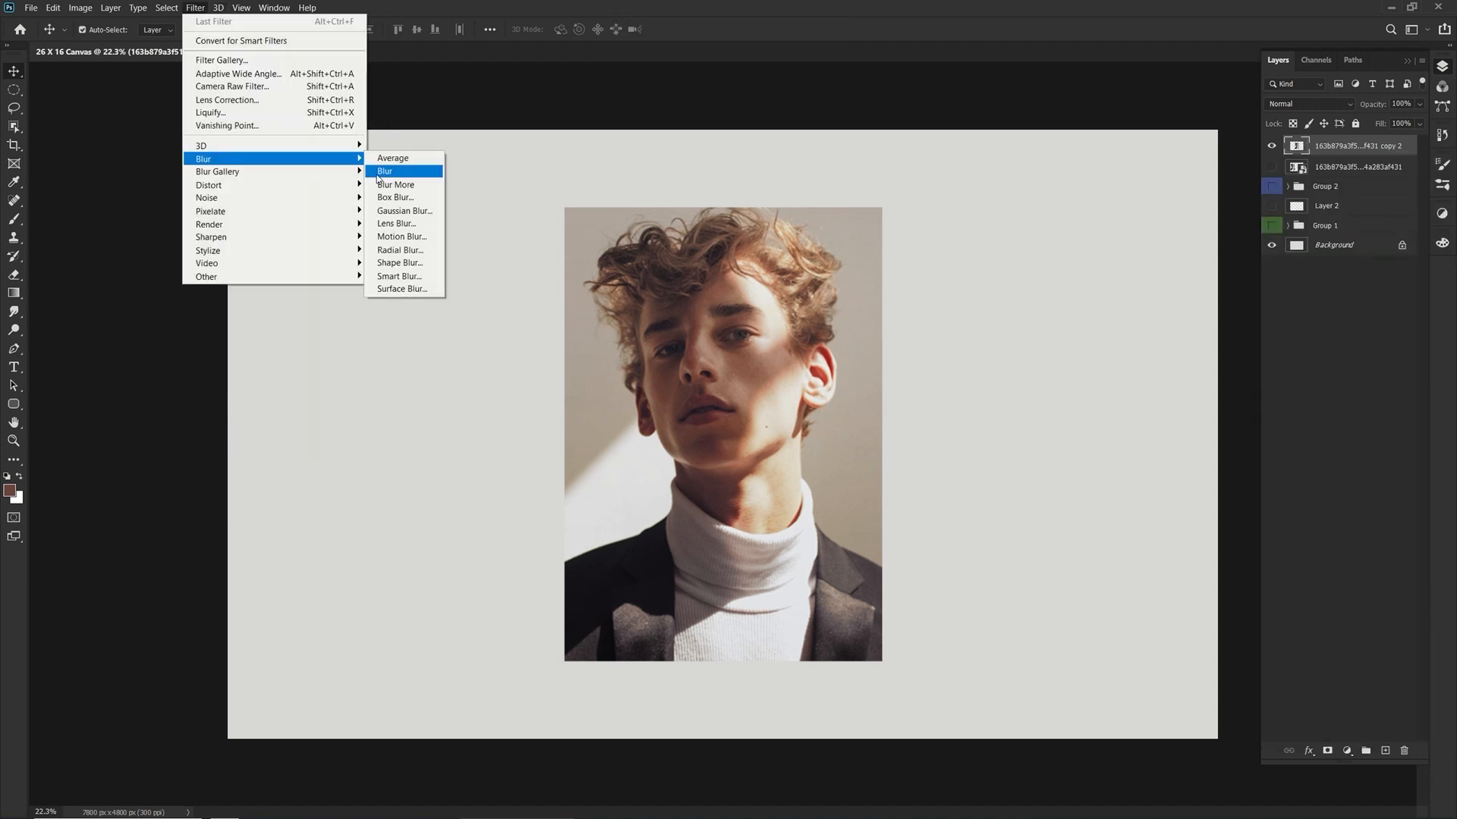
click(398, 224)
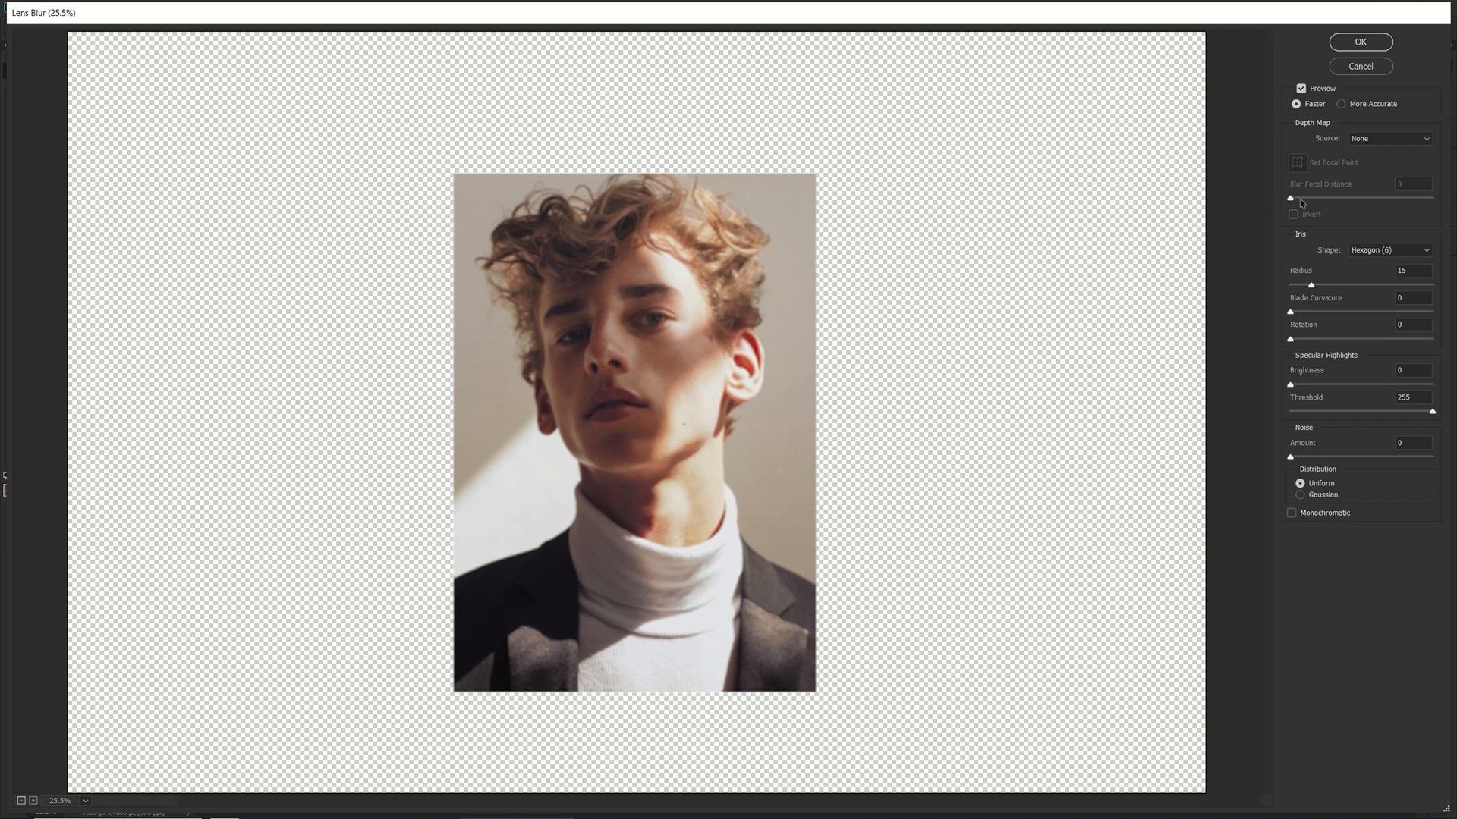
drag(1313, 285, 1322, 285)
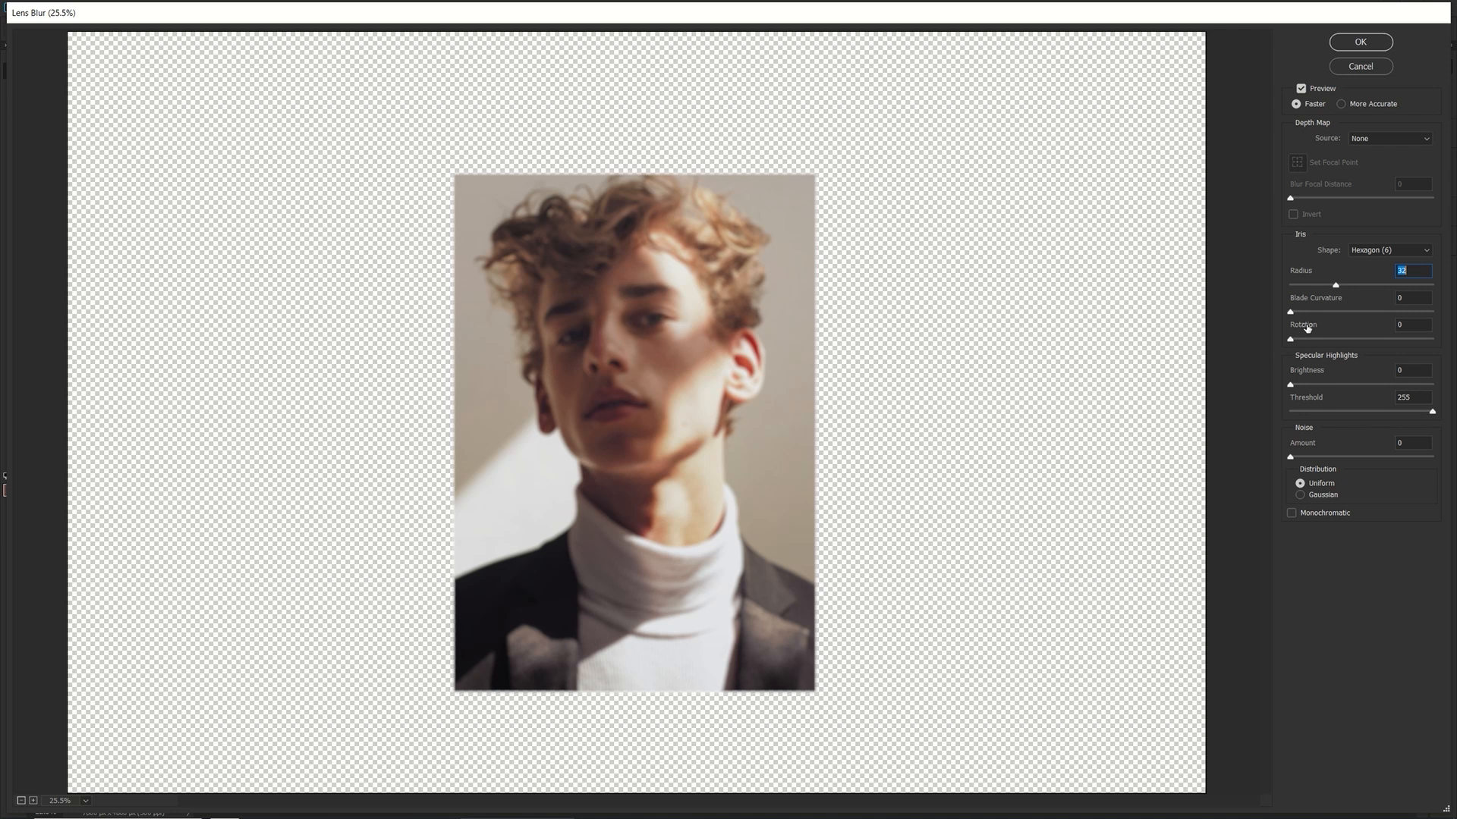
drag(1291, 311, 1318, 312)
drag(1291, 338, 1305, 386)
drag(1290, 457, 1301, 458)
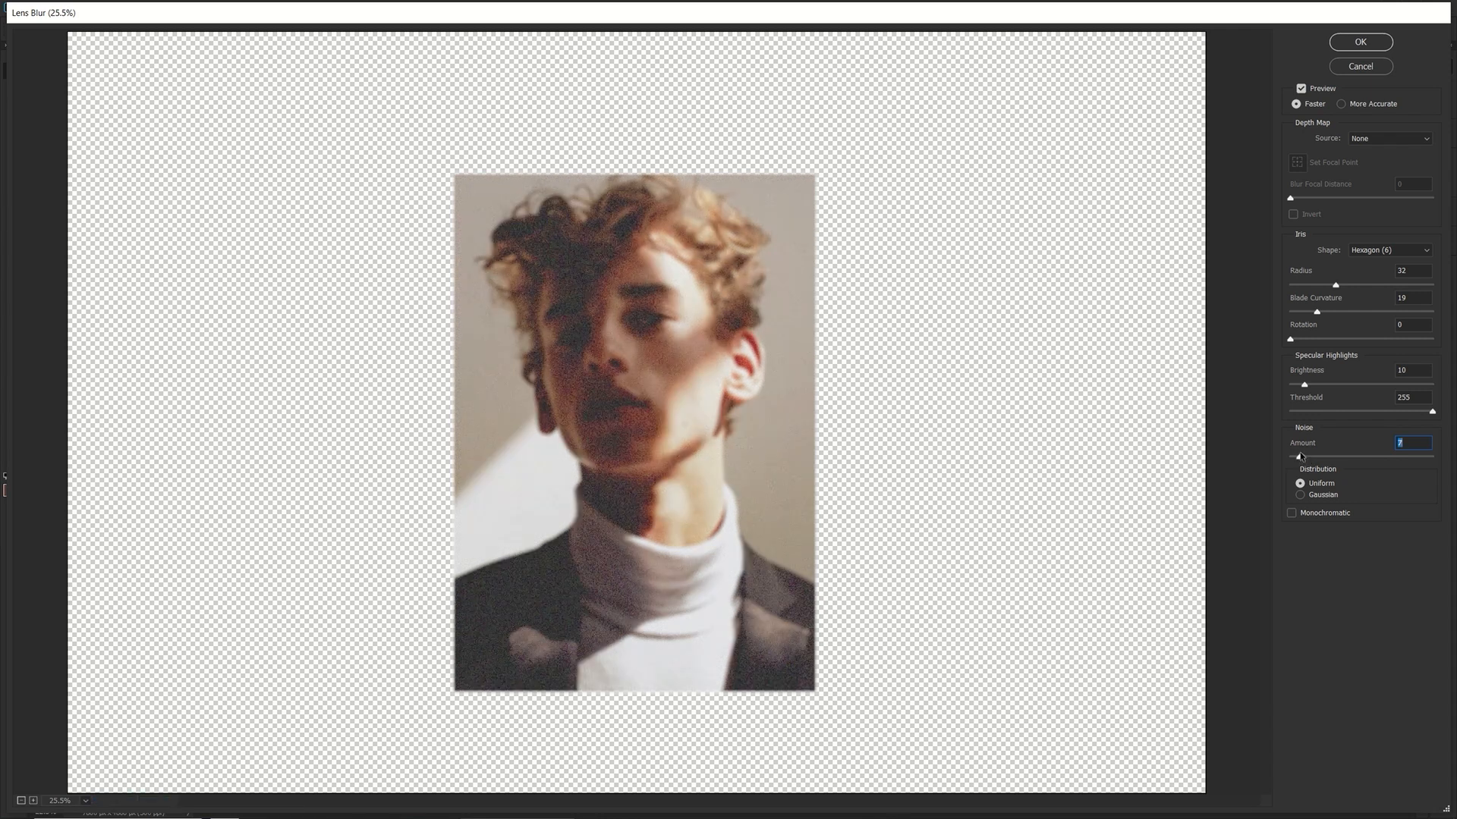
click(1301, 494)
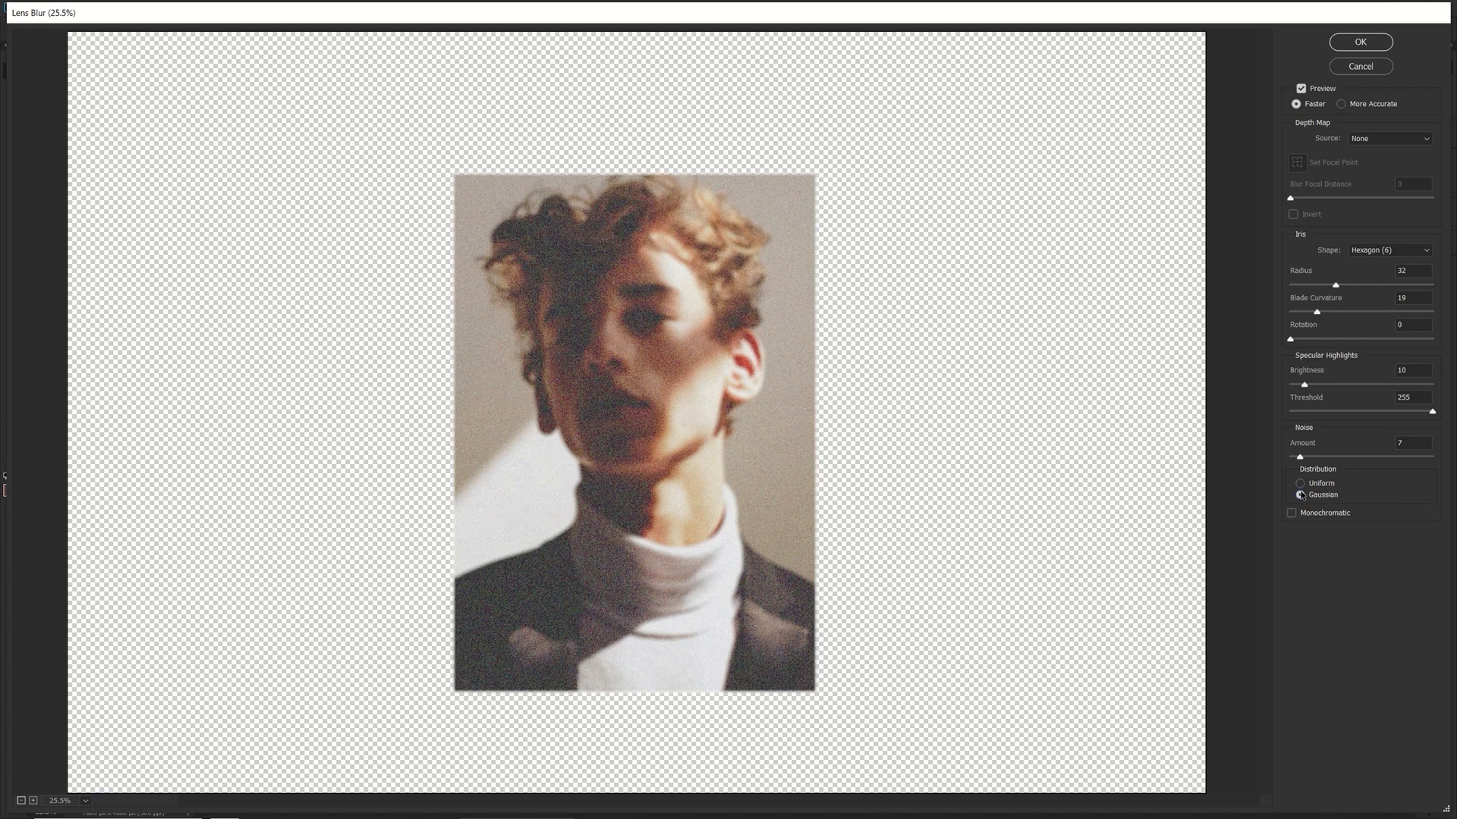
mouse_move(1300, 456)
mouse_down()
mouse_move(1314, 460)
mouse_move(1297, 456)
mouse_up()
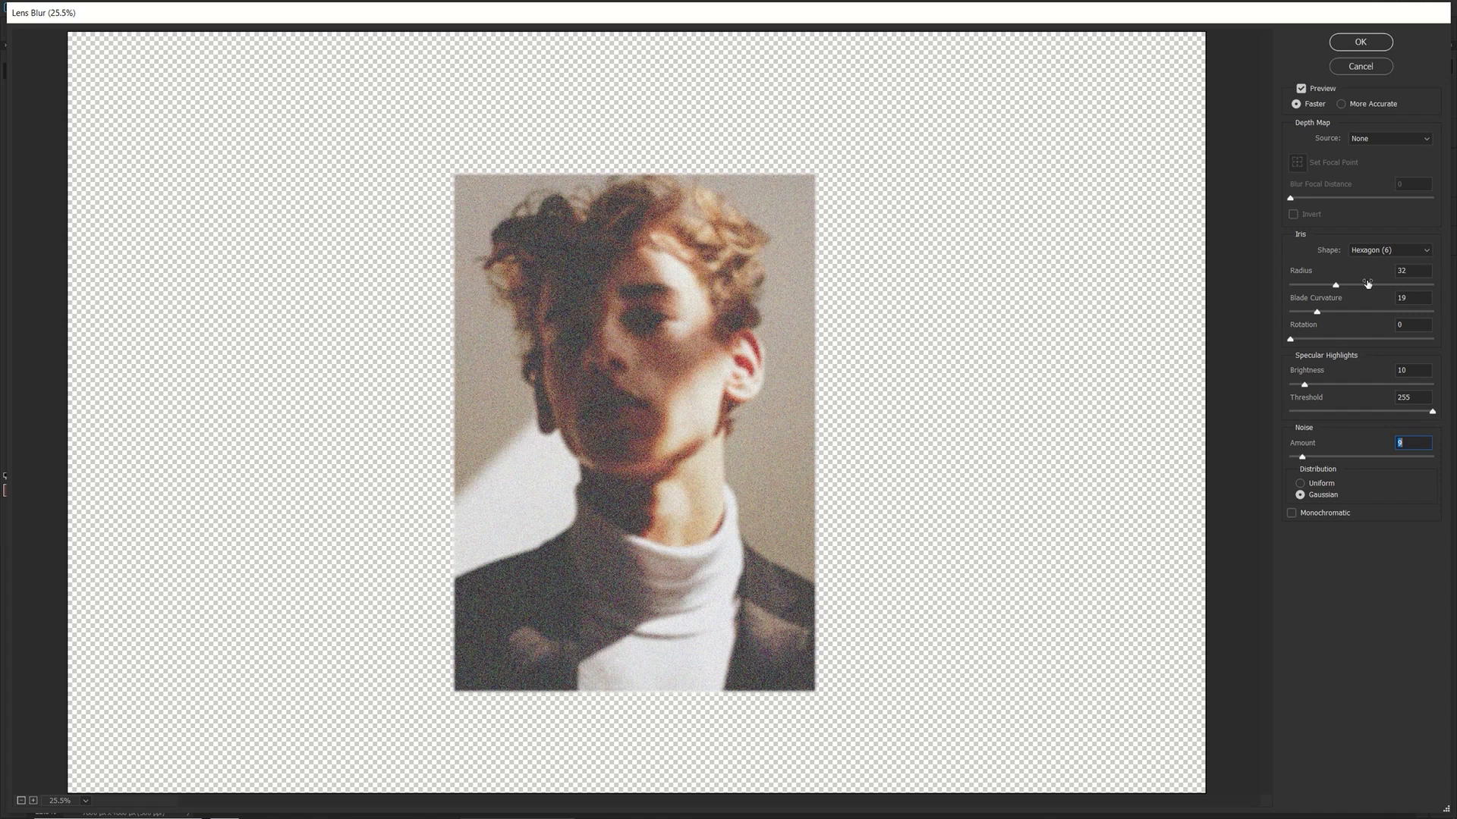
Preview Transparency and Layer Mask as the depth map source, and cancel the Lens Blur.
click(1365, 143)
click(1361, 164)
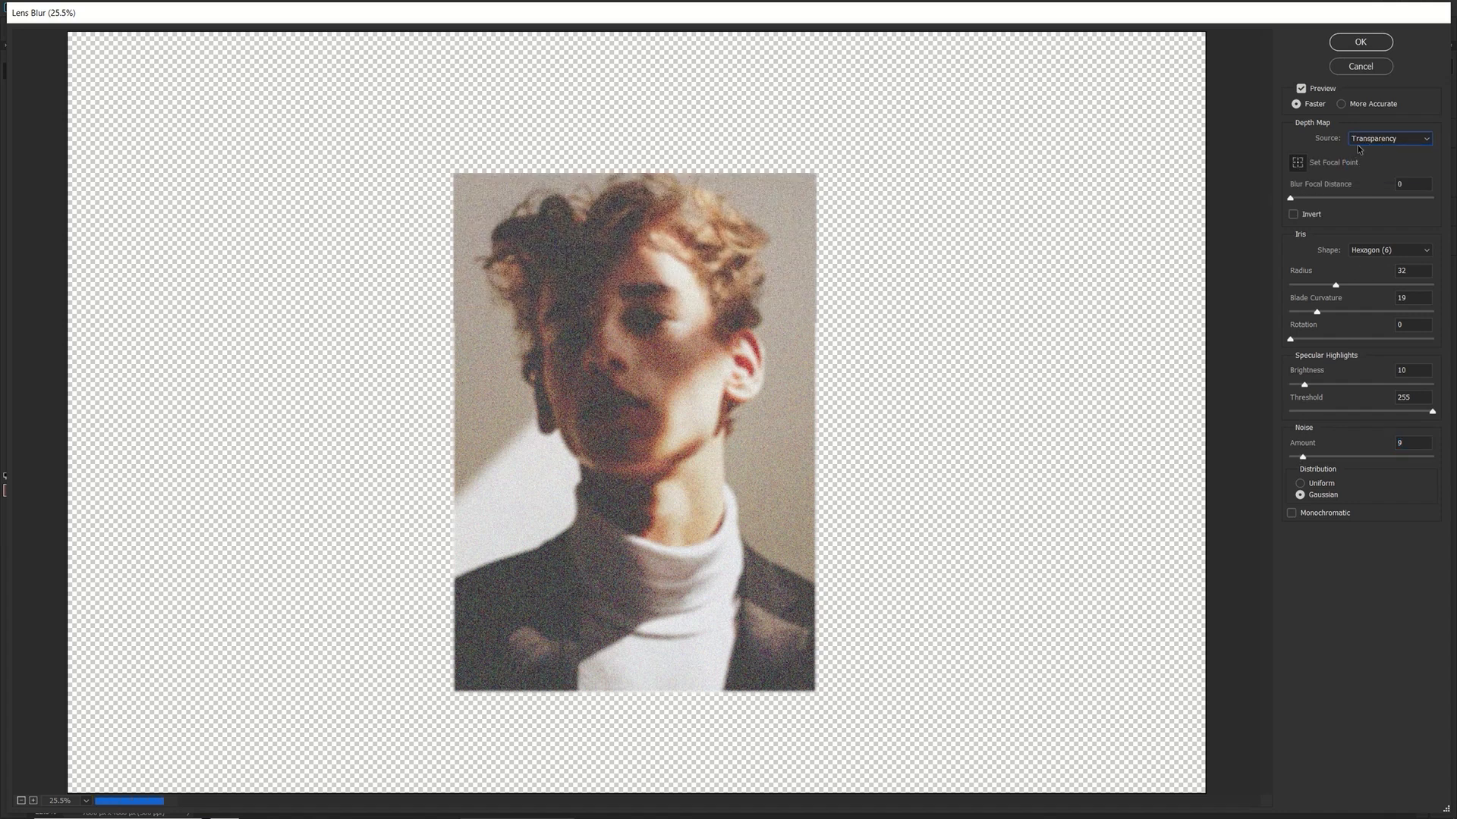
click(1354, 138)
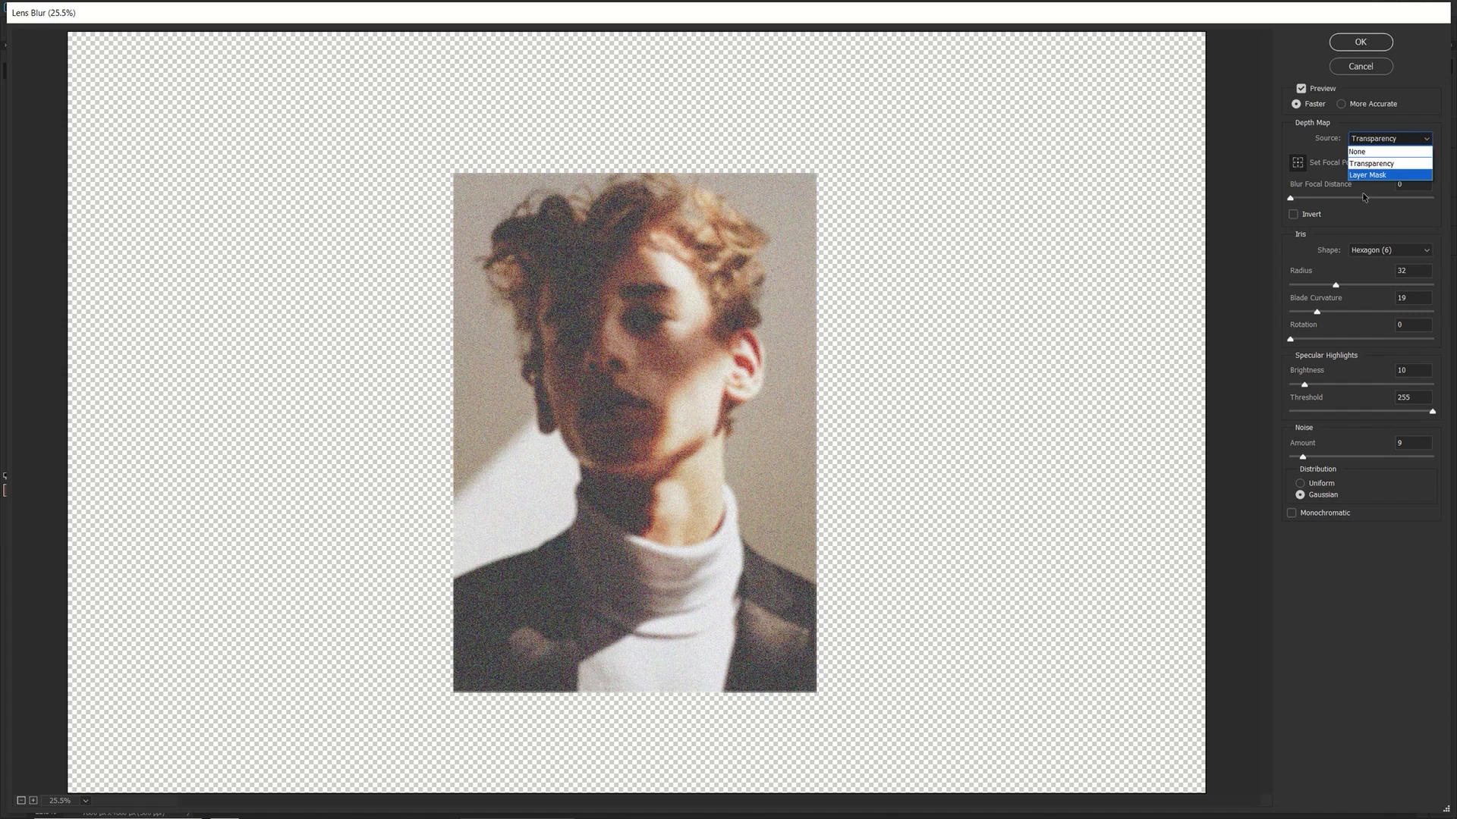
click(1365, 176)
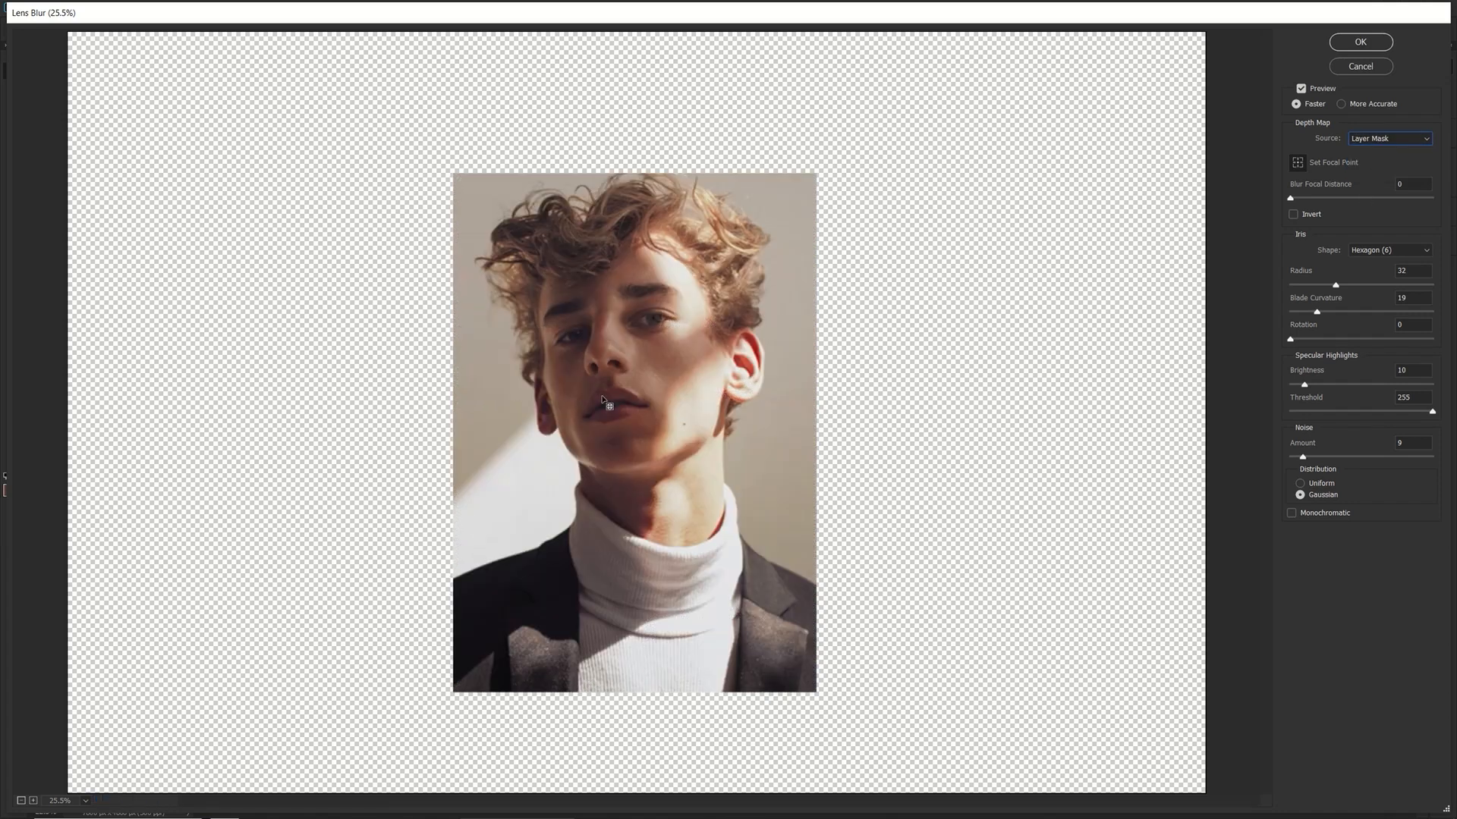
click(1353, 69)
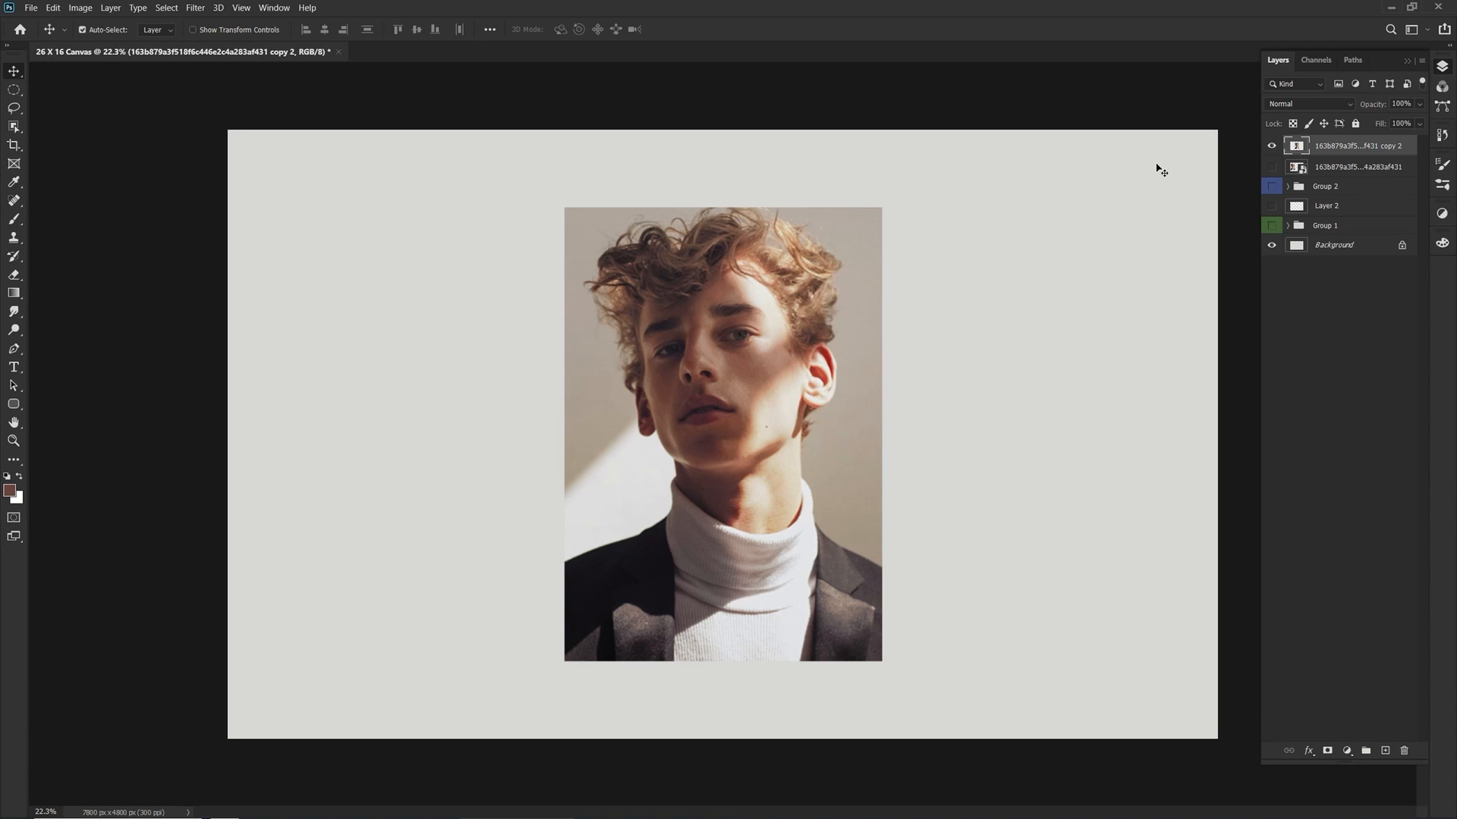
Select the man's face, neck and ear with the Quick Selection tool.
click(16, 109)
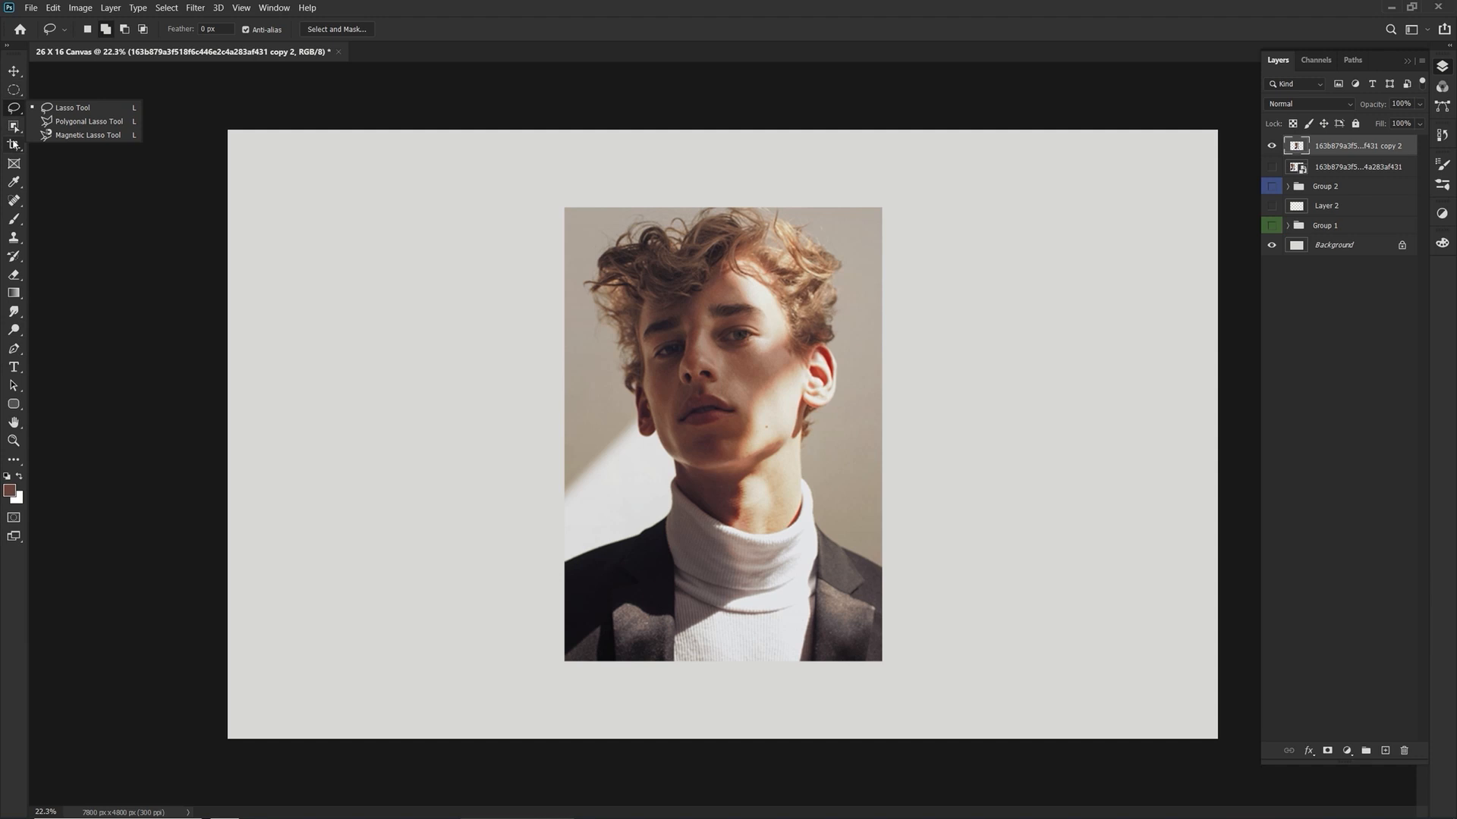
click(14, 126)
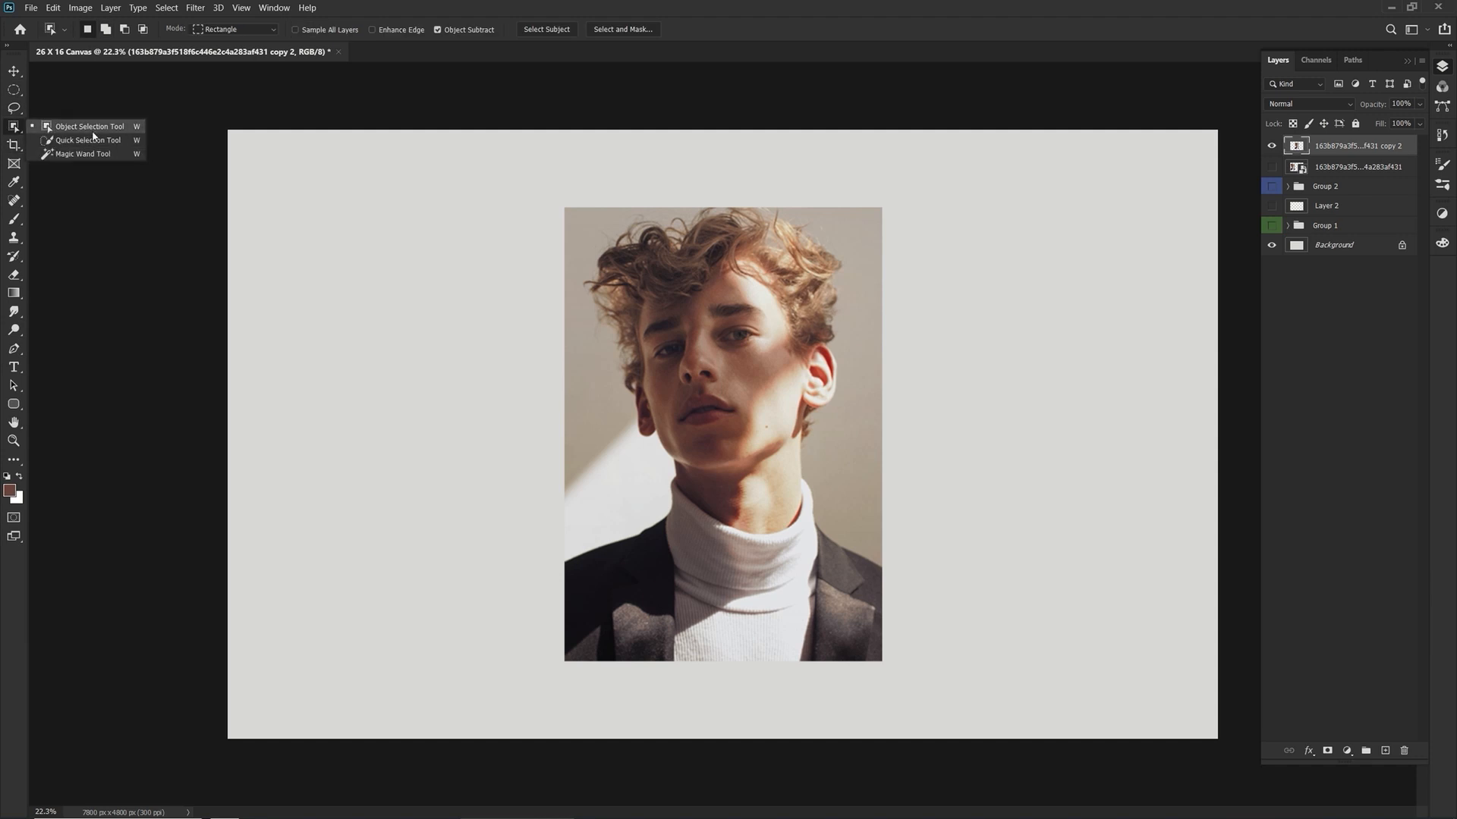
click(79, 140)
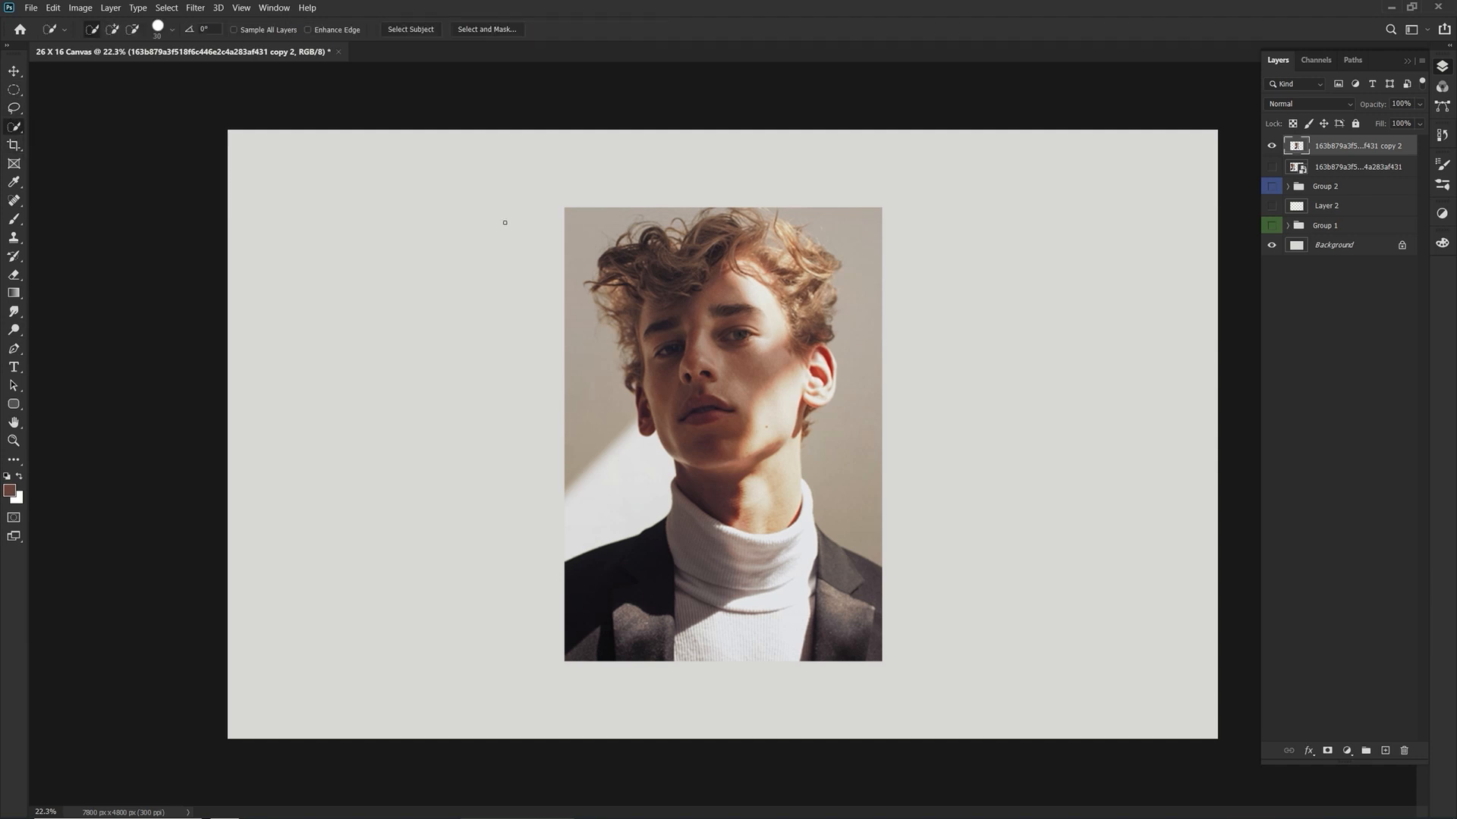
click(18, 128)
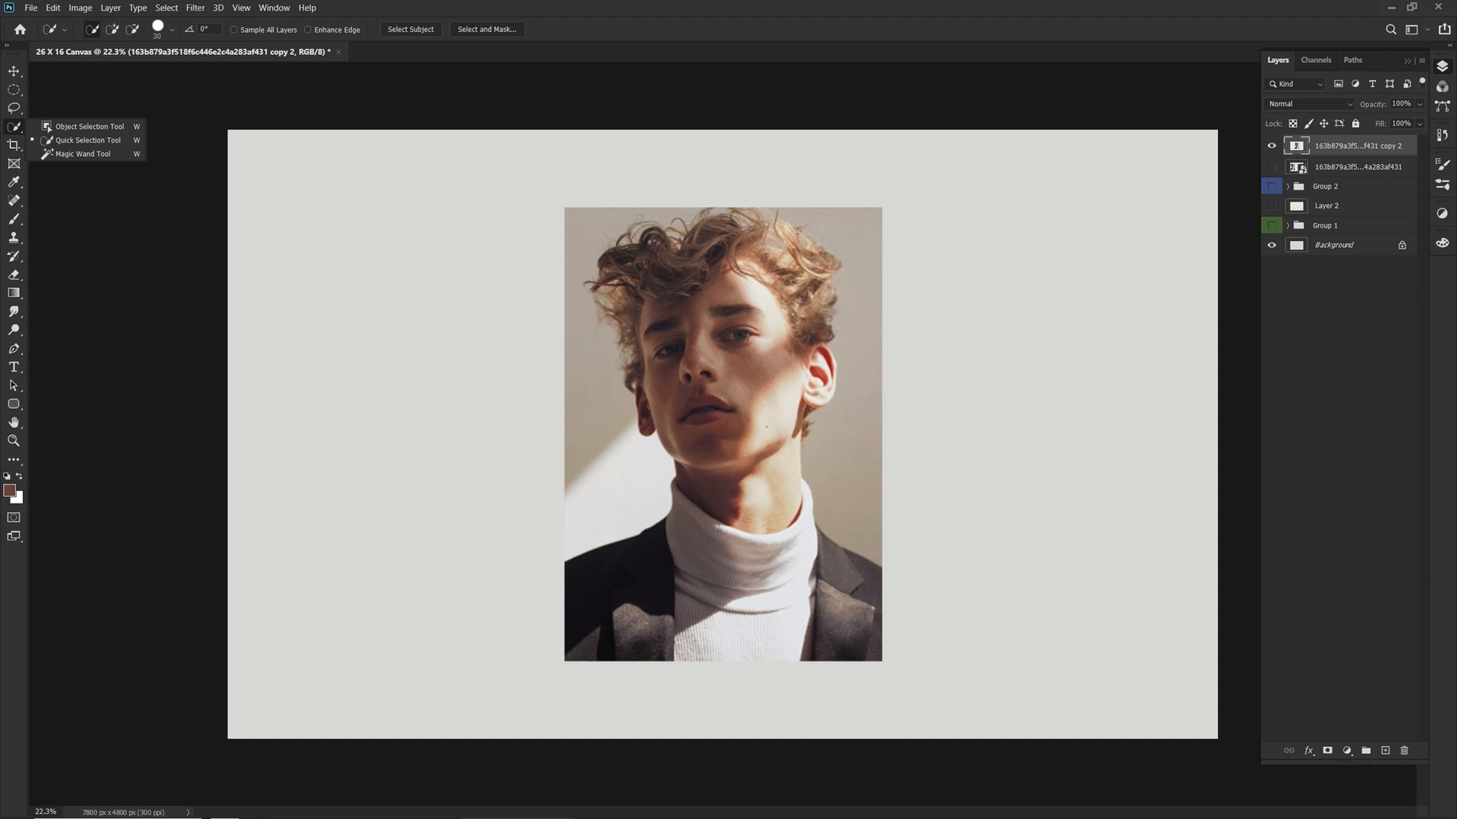
mouse_move(733, 289)
mouse_down()
mouse_move(720, 349)
mouse_move(653, 334)
mouse_move(640, 312)
mouse_move(683, 419)
mouse_up()
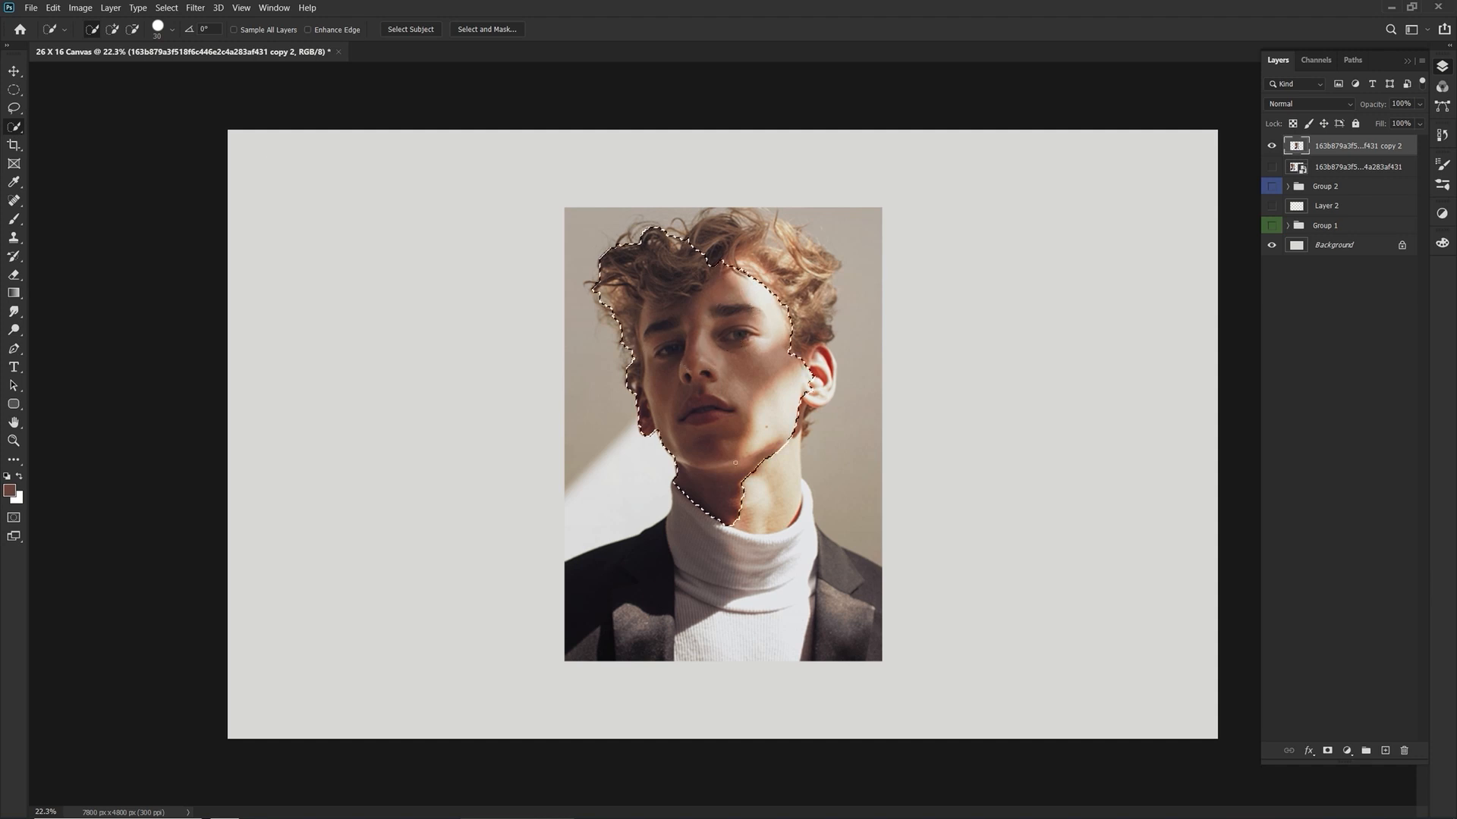
drag(735, 463, 770, 495)
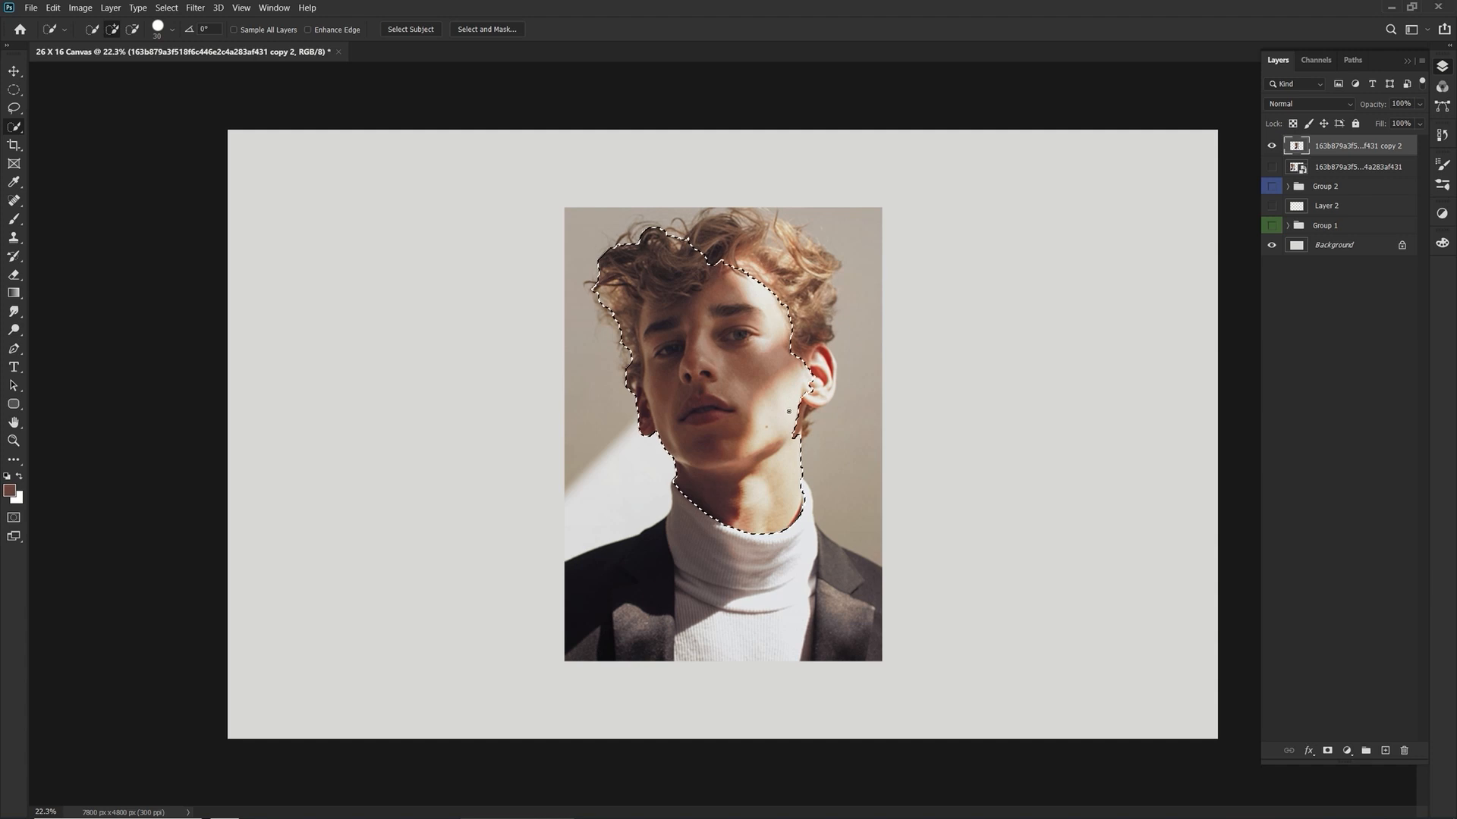
drag(814, 387, 823, 389)
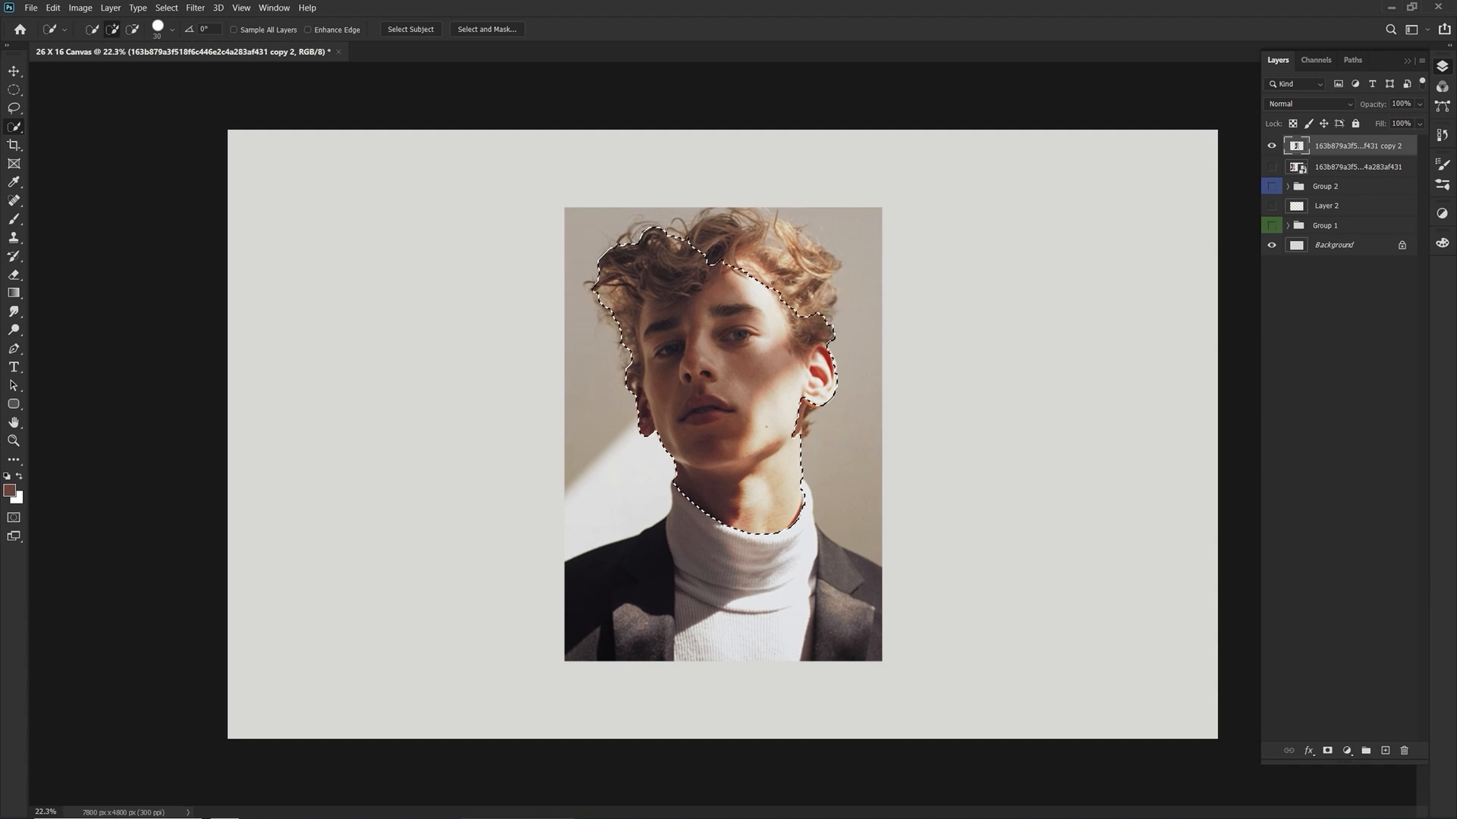
Extend the selection into the hair on top of the head, undoing the stroke that spills into the background.
mouse_move(747, 254)
mouse_down()
mouse_move(806, 297)
mouse_move(788, 230)
mouse_up()
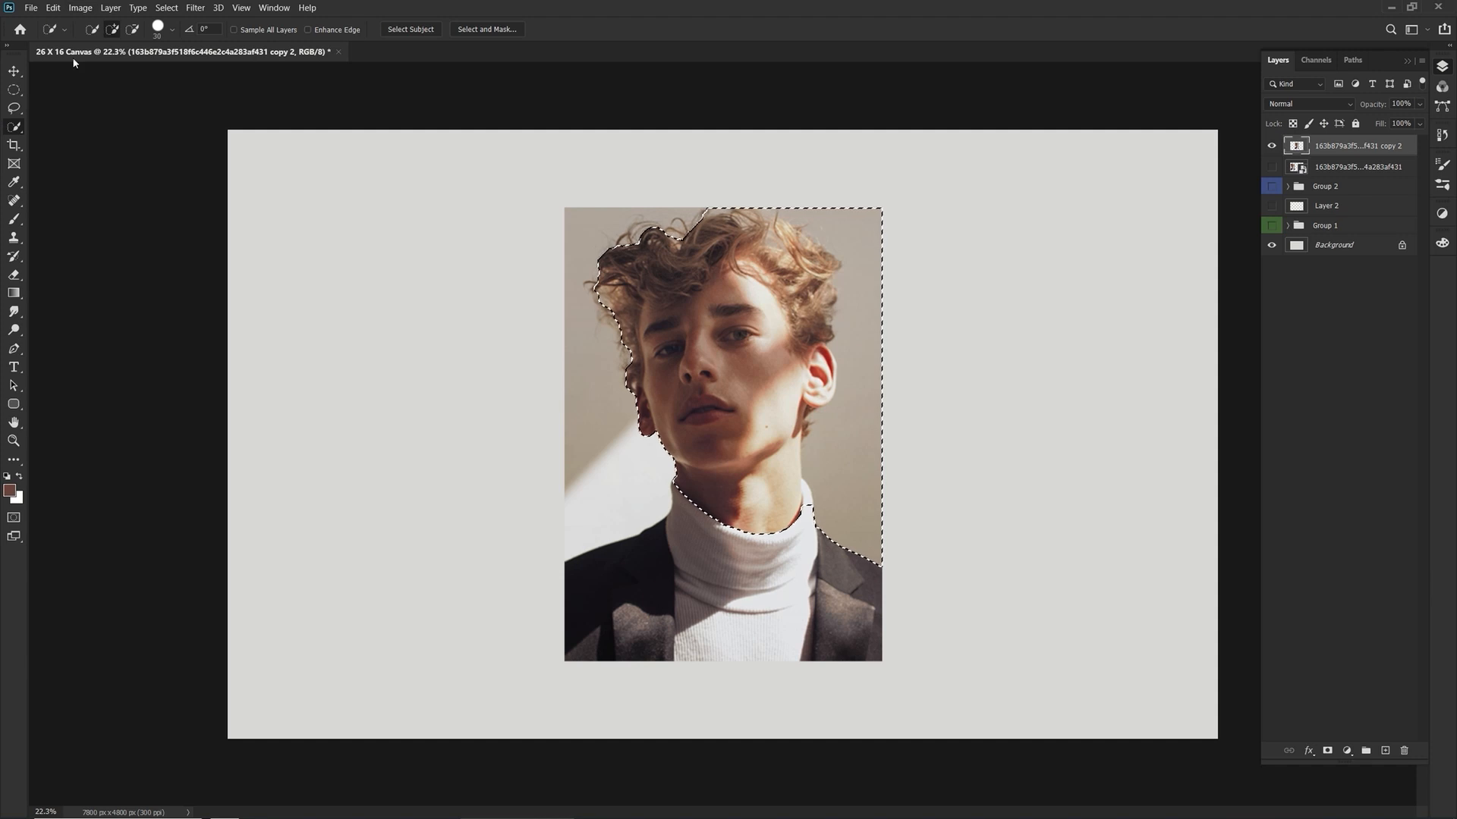
click(54, 8)
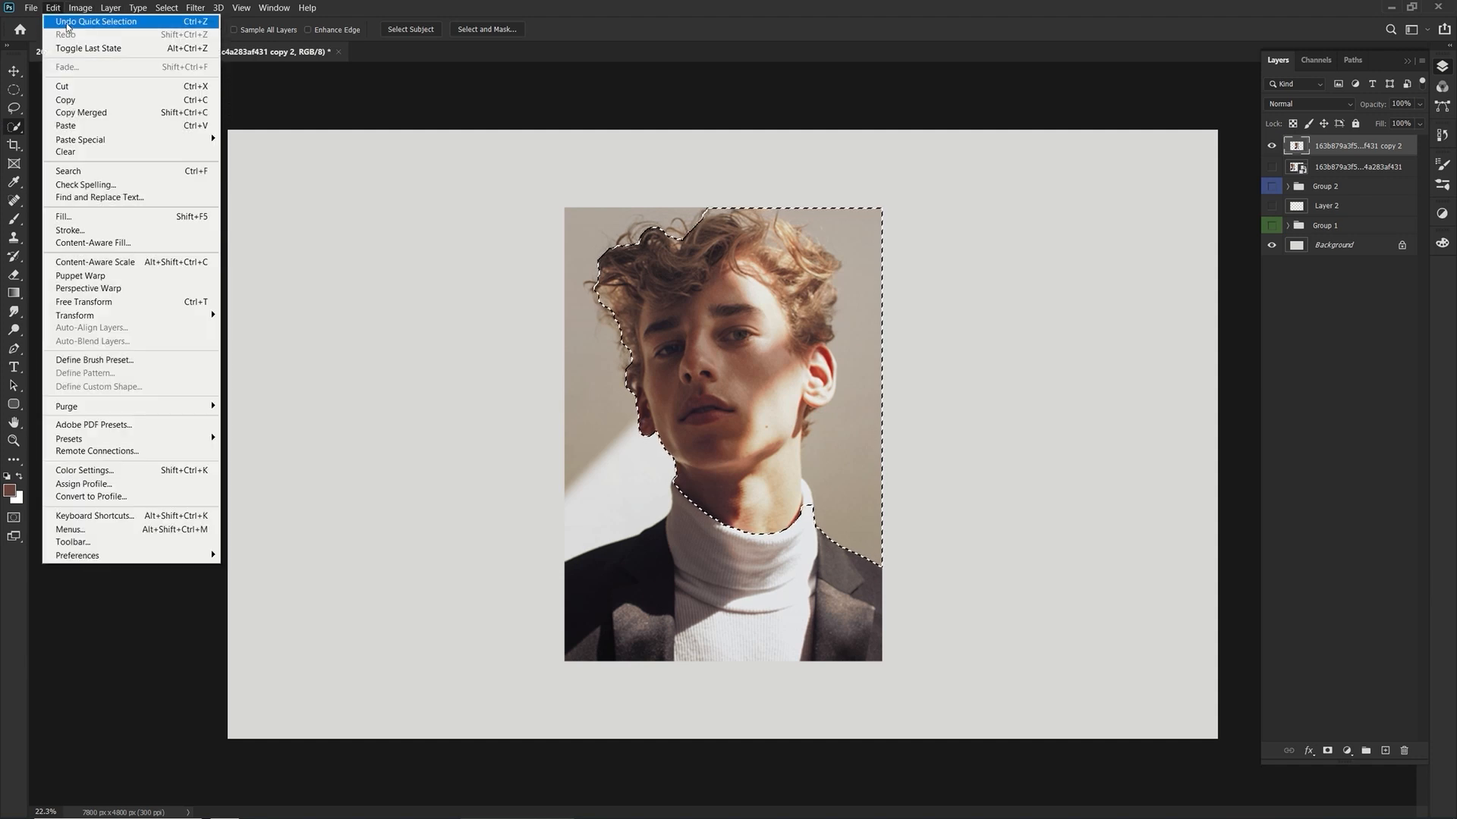
click(84, 22)
drag(748, 266, 758, 278)
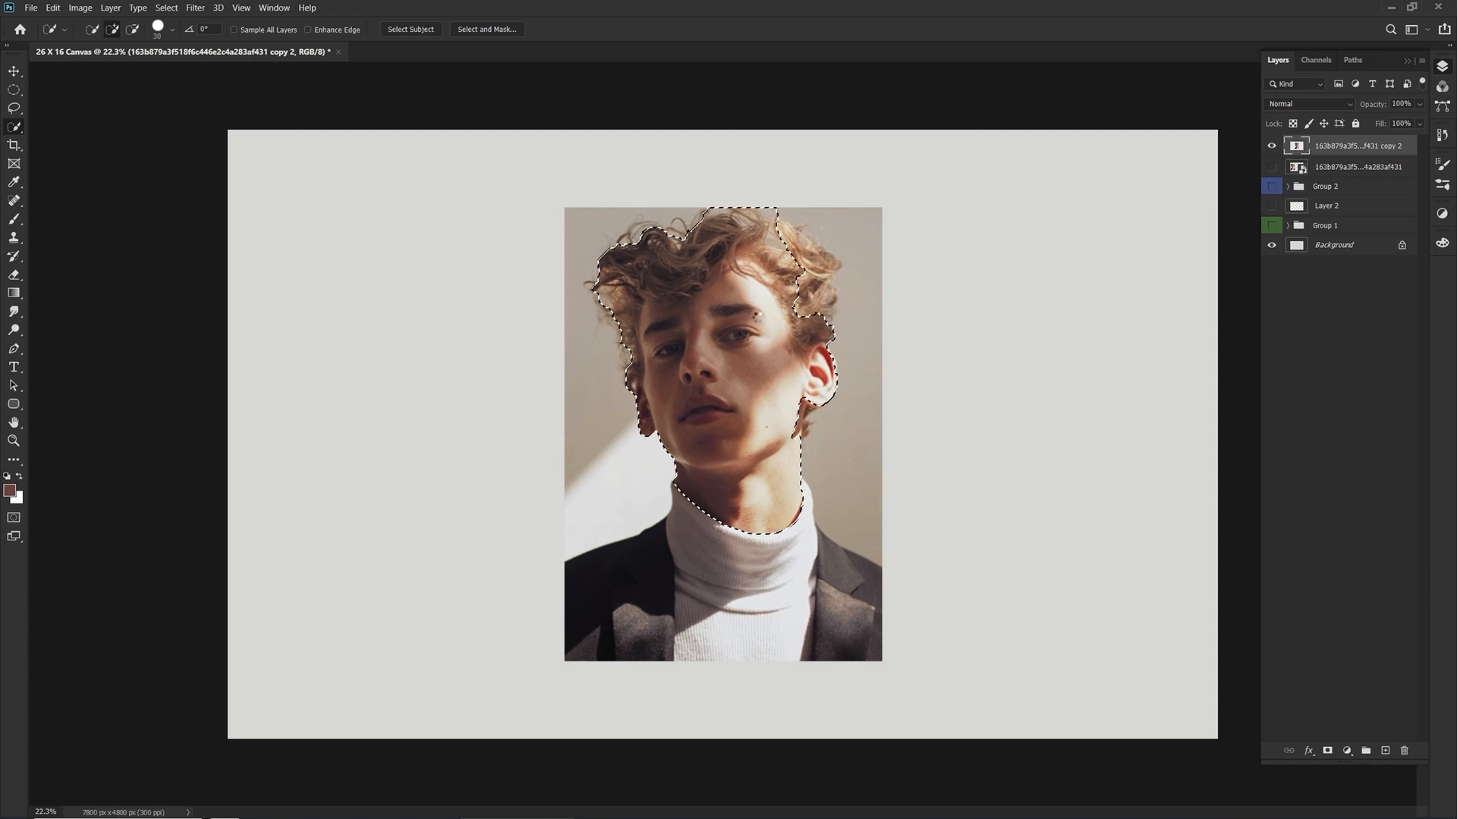
Trim the selection along the top of the hair with the Lasso tool and set the tool's feather to 2 px.
click(15, 107)
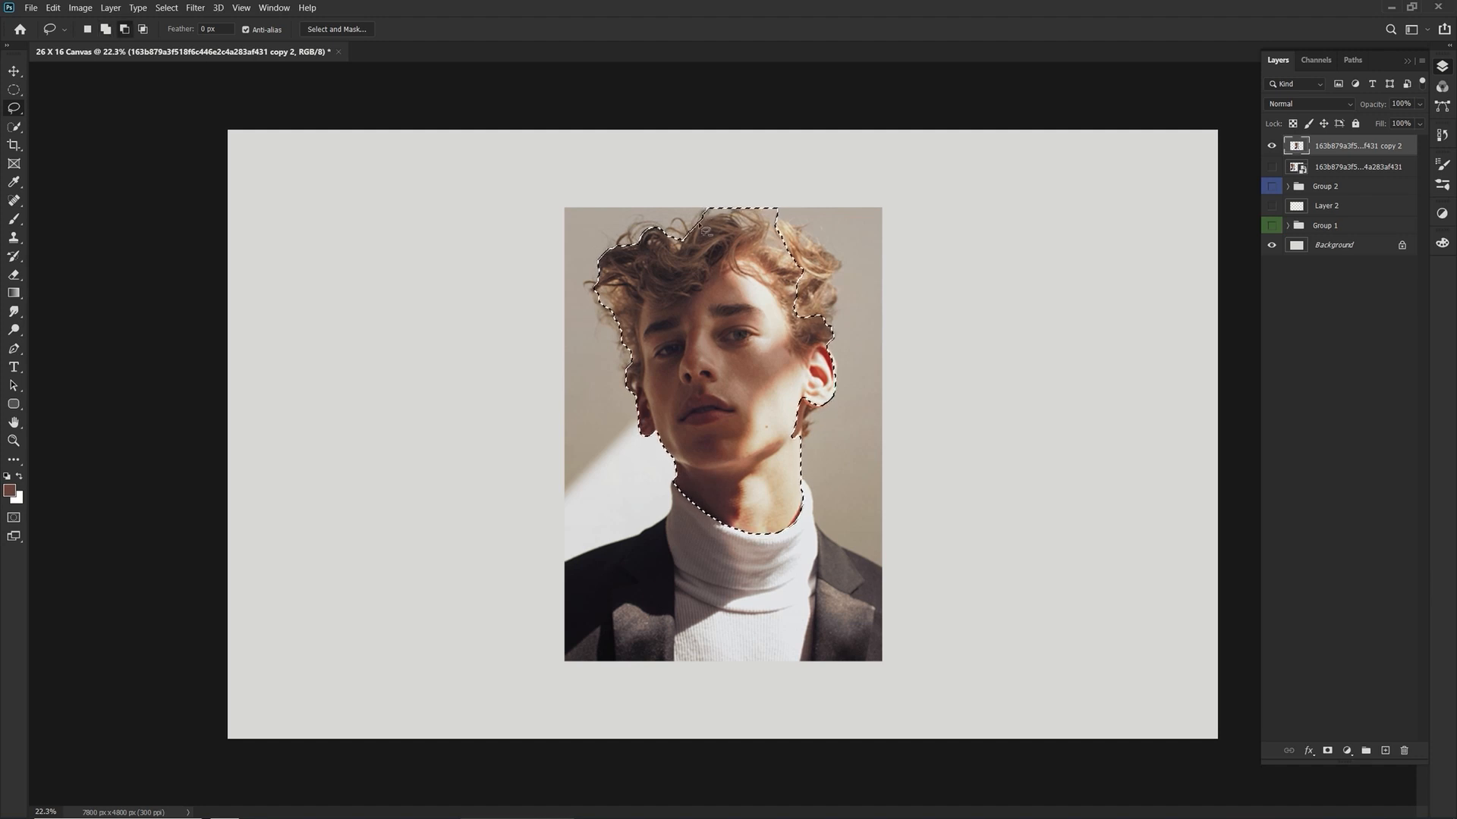
drag(687, 222, 689, 220)
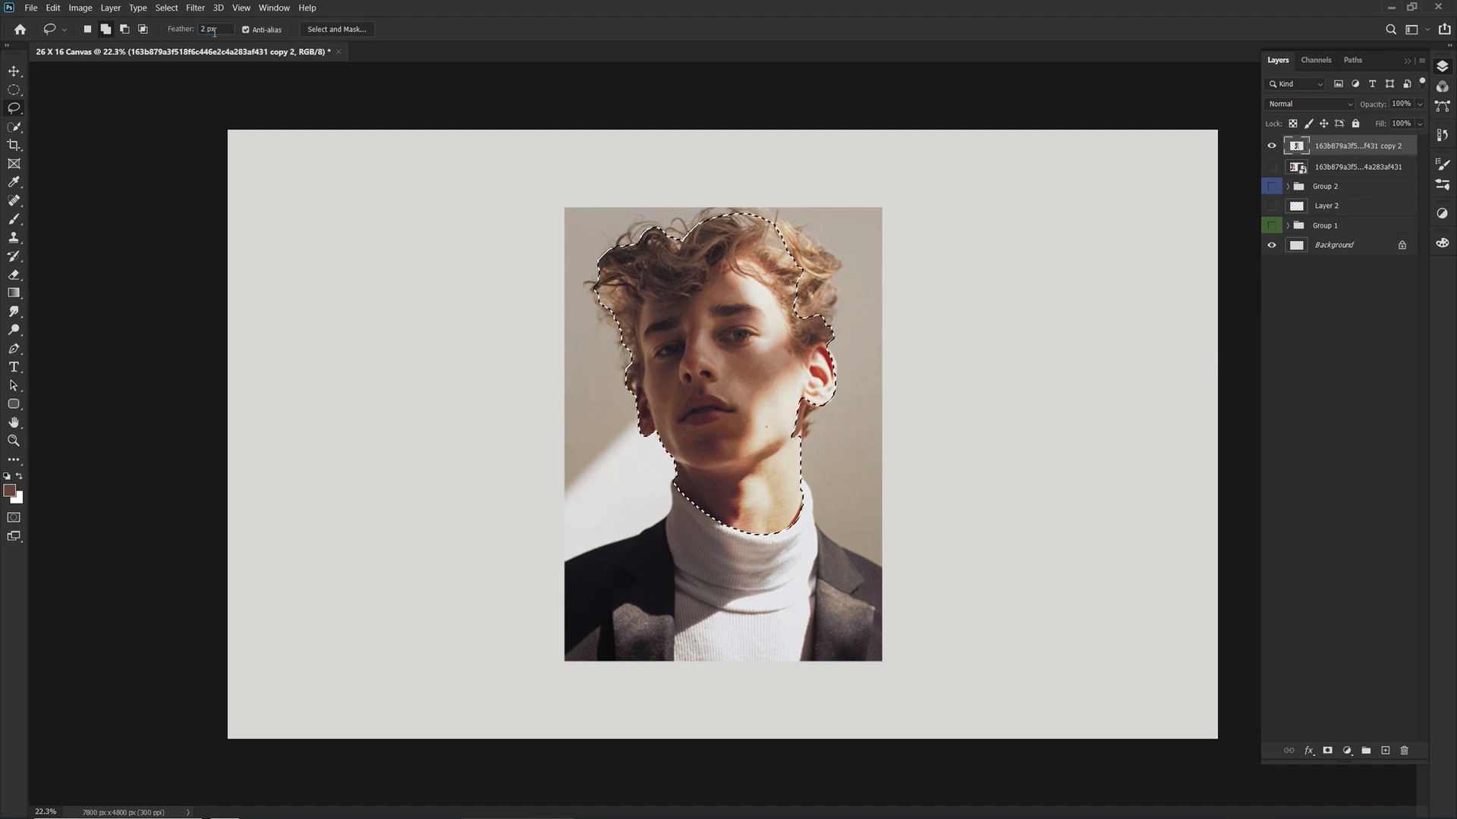
click(13, 70)
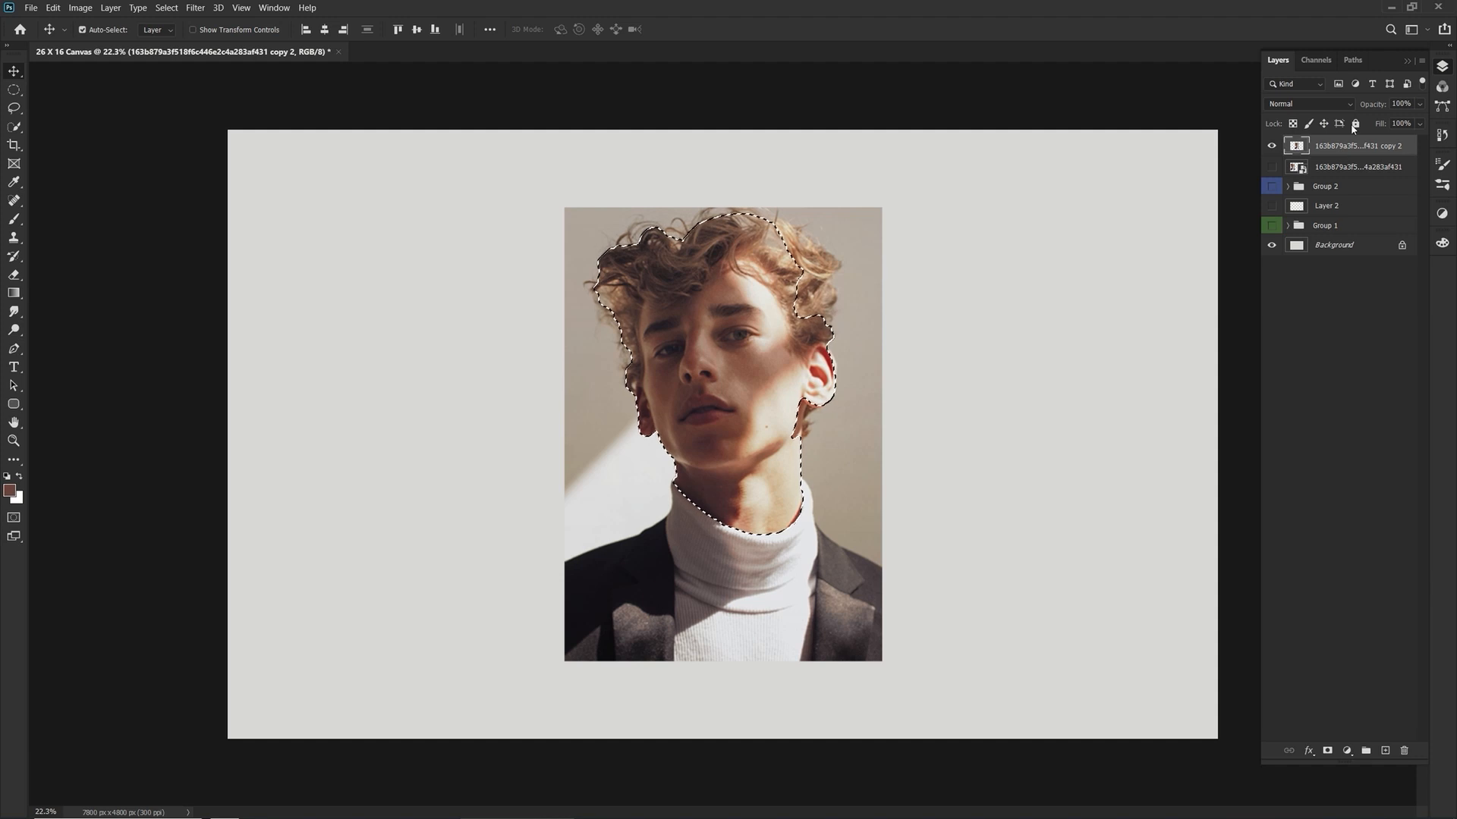
Try adding a layer mask to the portrait layer from the head selection, and undo it.
right_click(1334, 144)
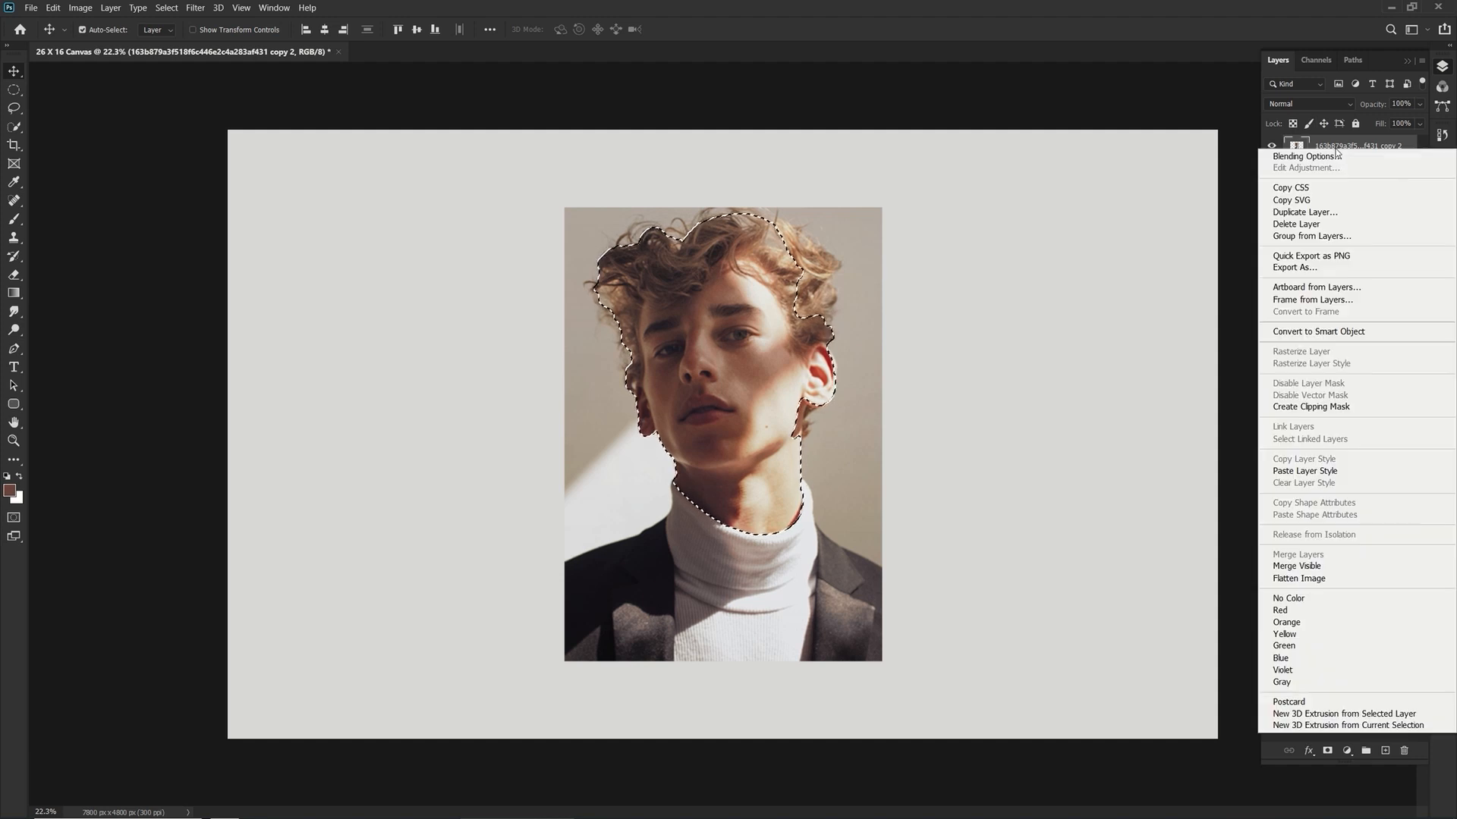
key(Escape)
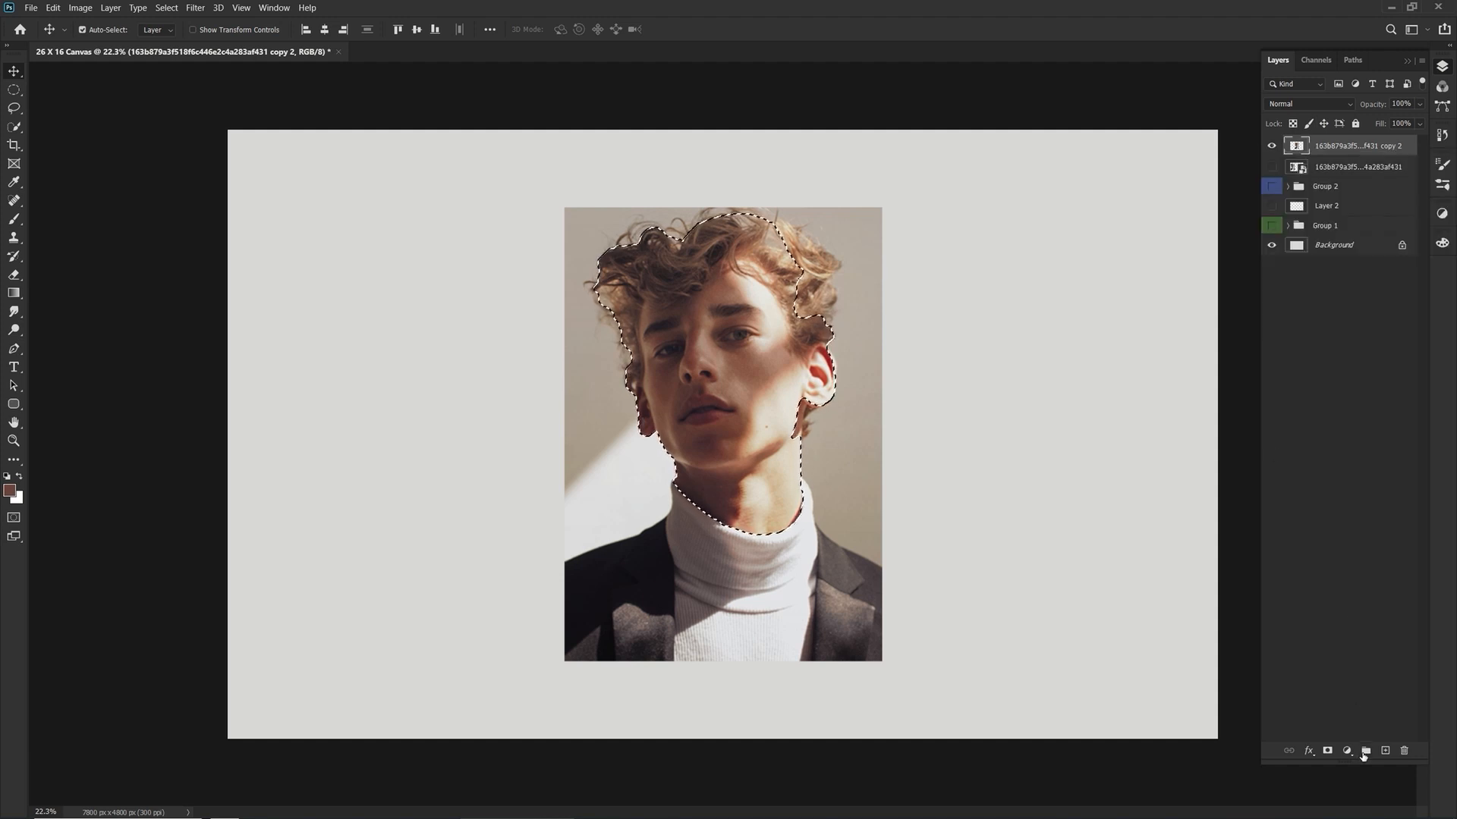
click(1327, 750)
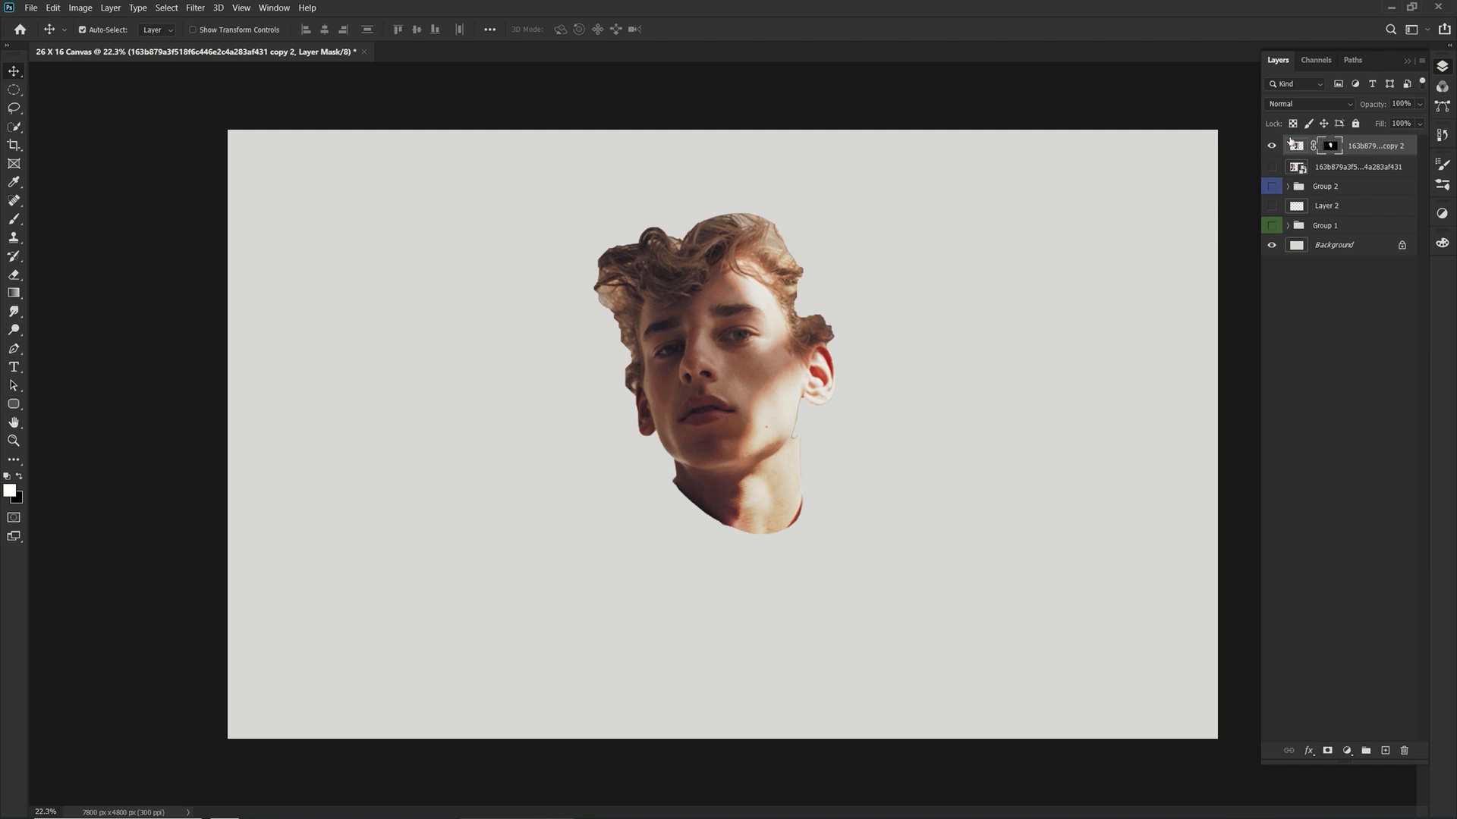
key(ctrl+z)
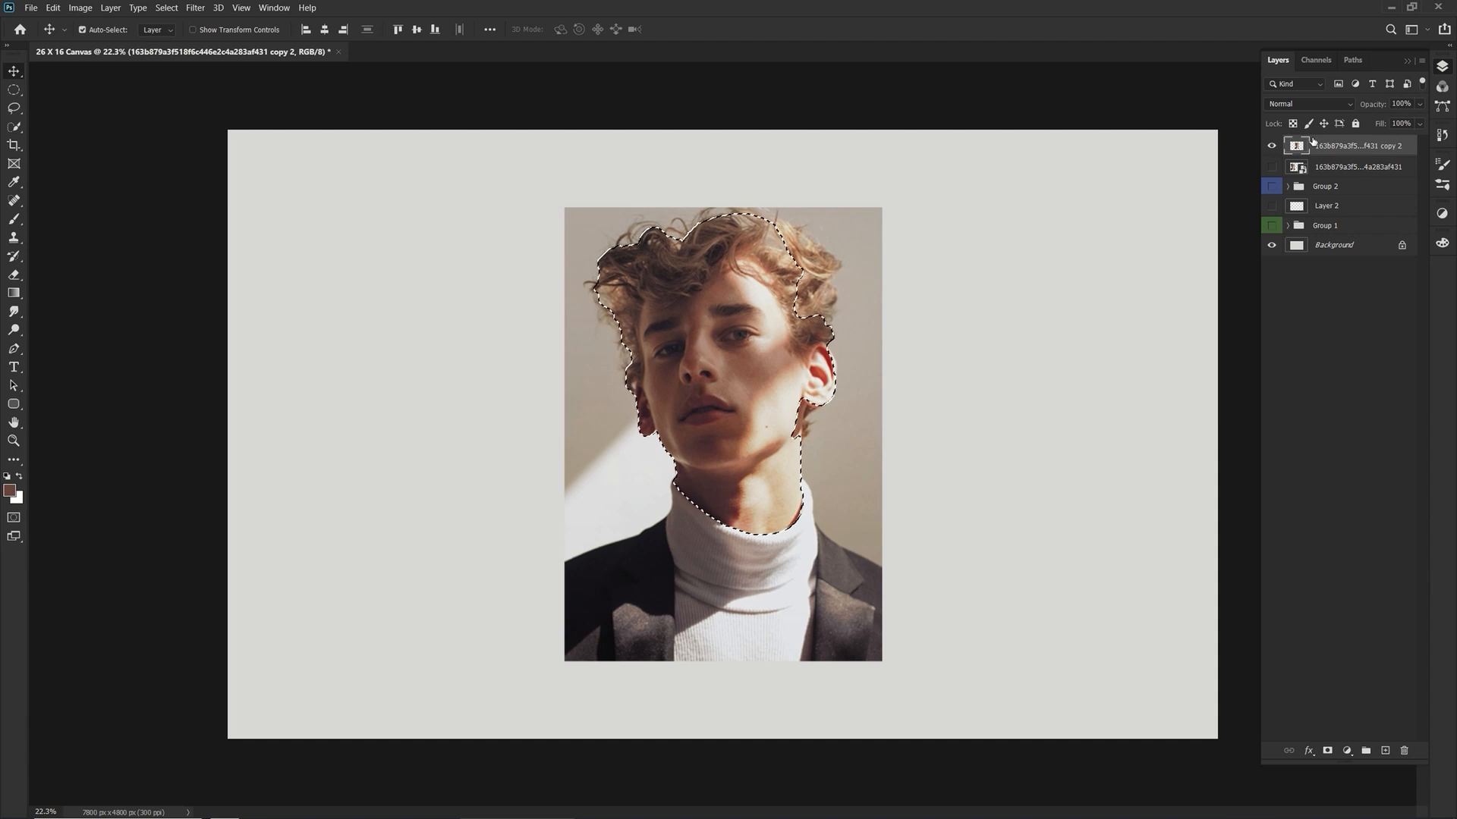
Try Lens Blur on the portrait layer with Layer Mask as the depth map source and a blur focal distance of 92.
click(195, 8)
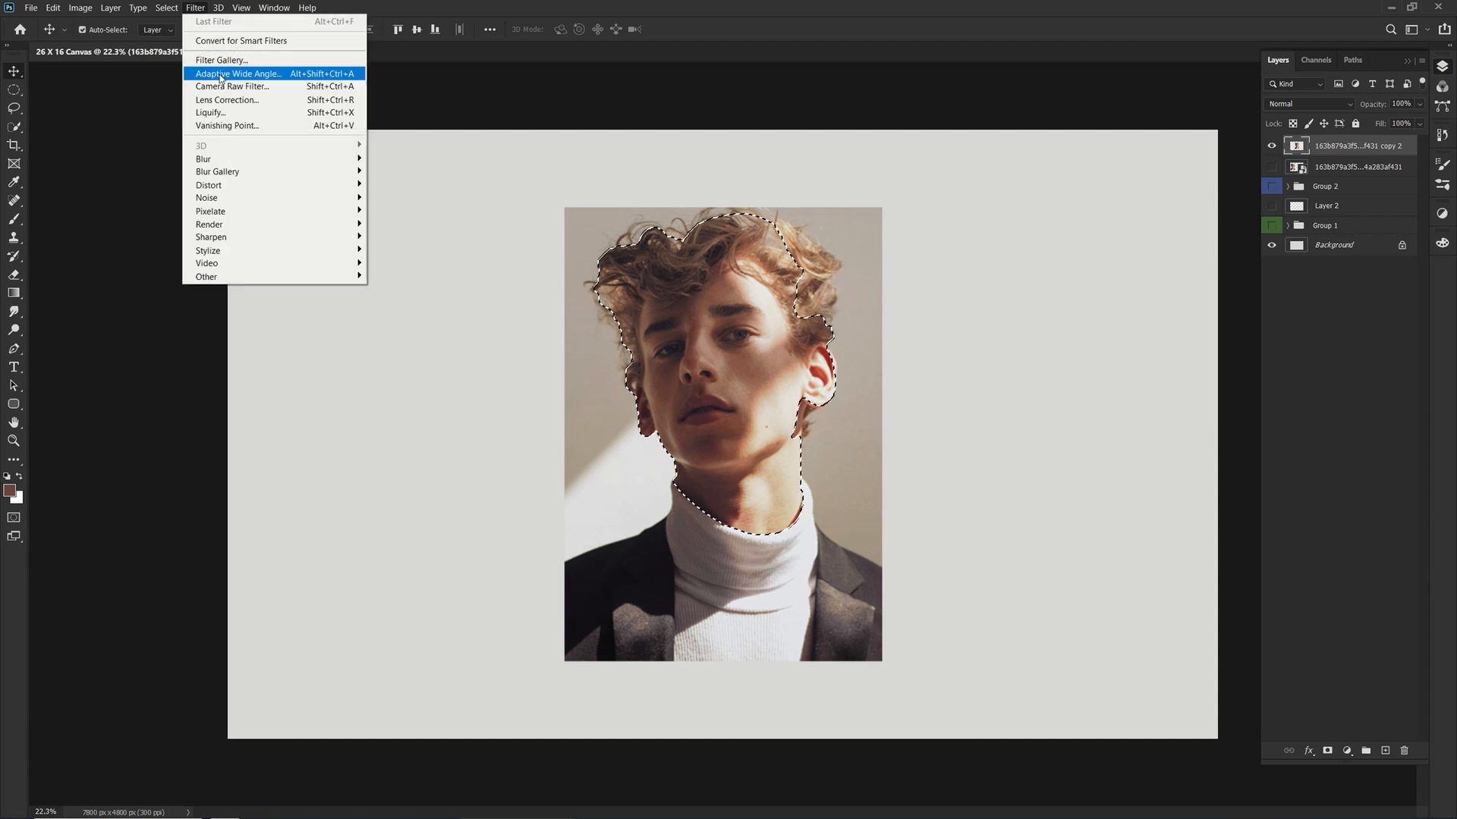
mouse_move(361, 159)
click(396, 223)
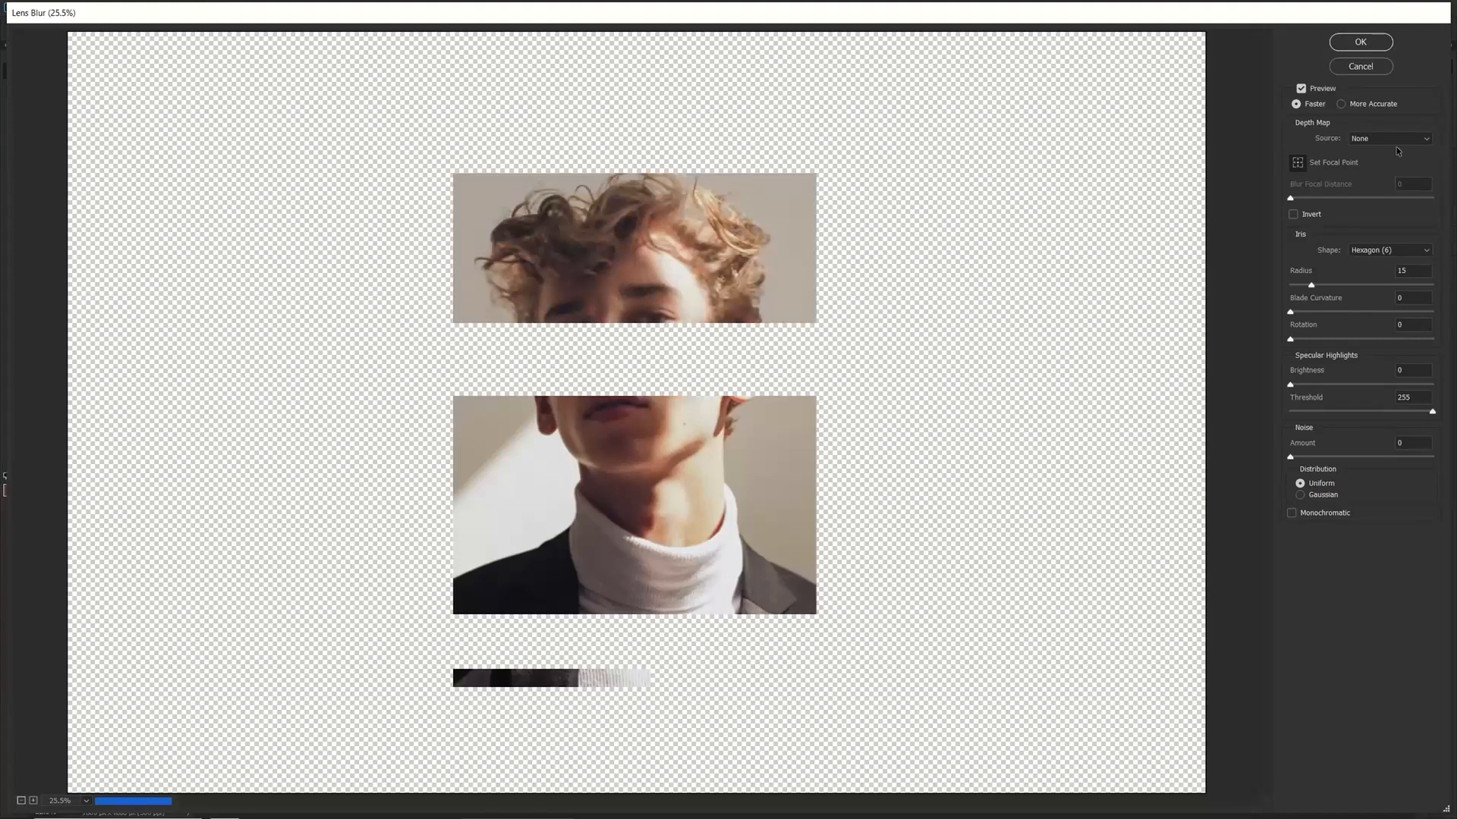
click(1382, 139)
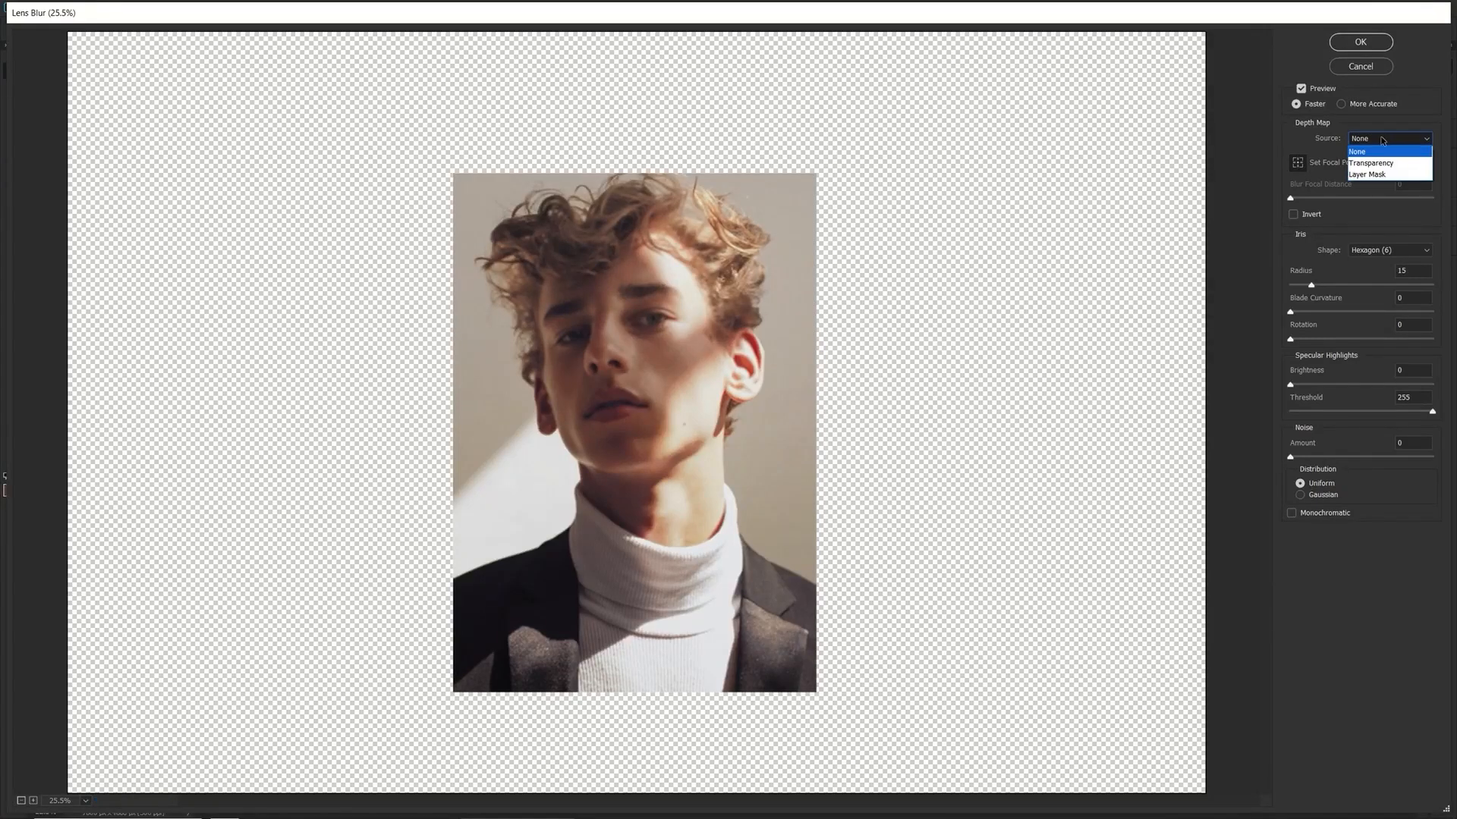
click(1387, 174)
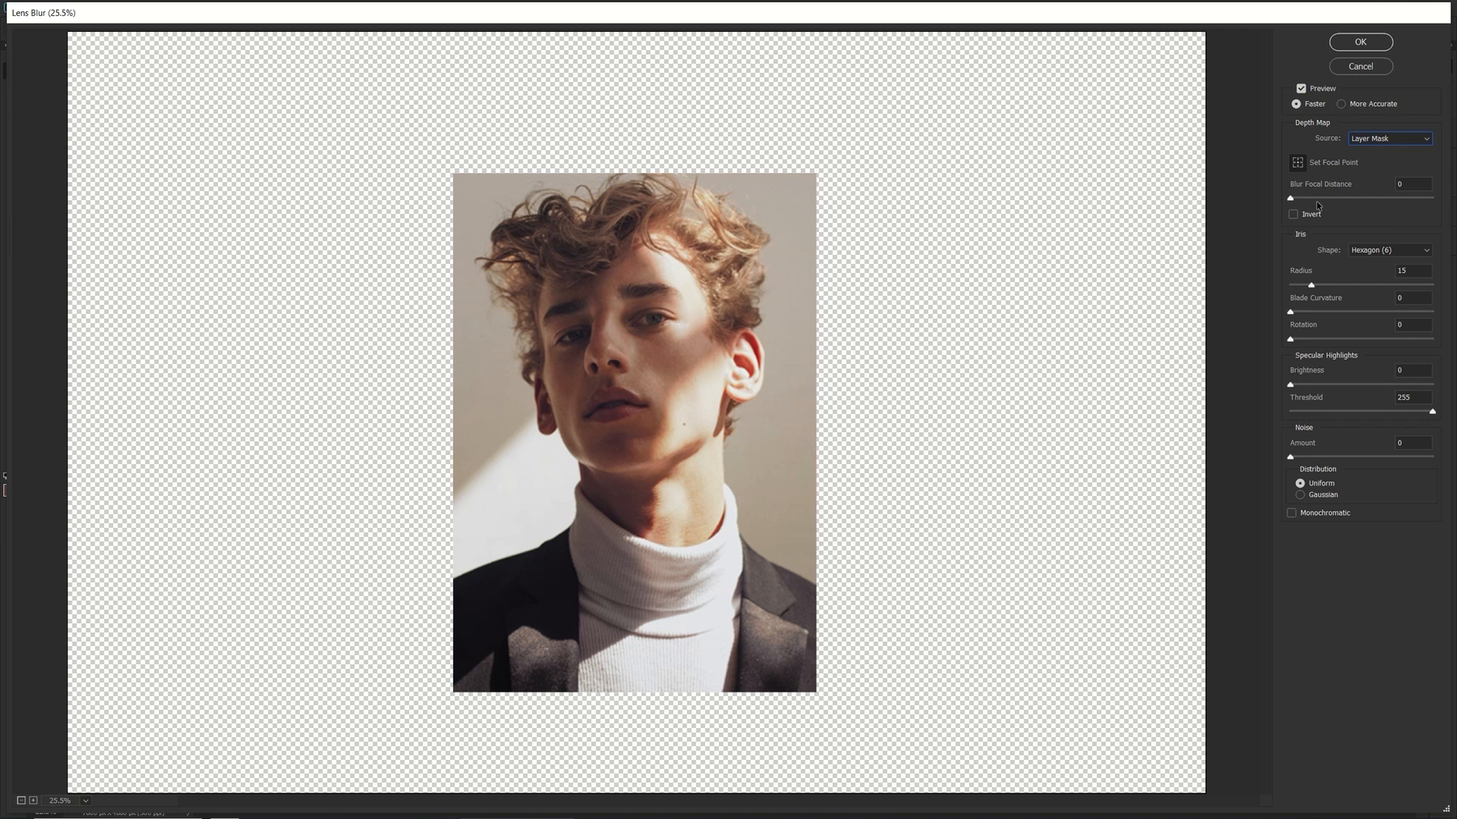
drag(1326, 199, 1343, 199)
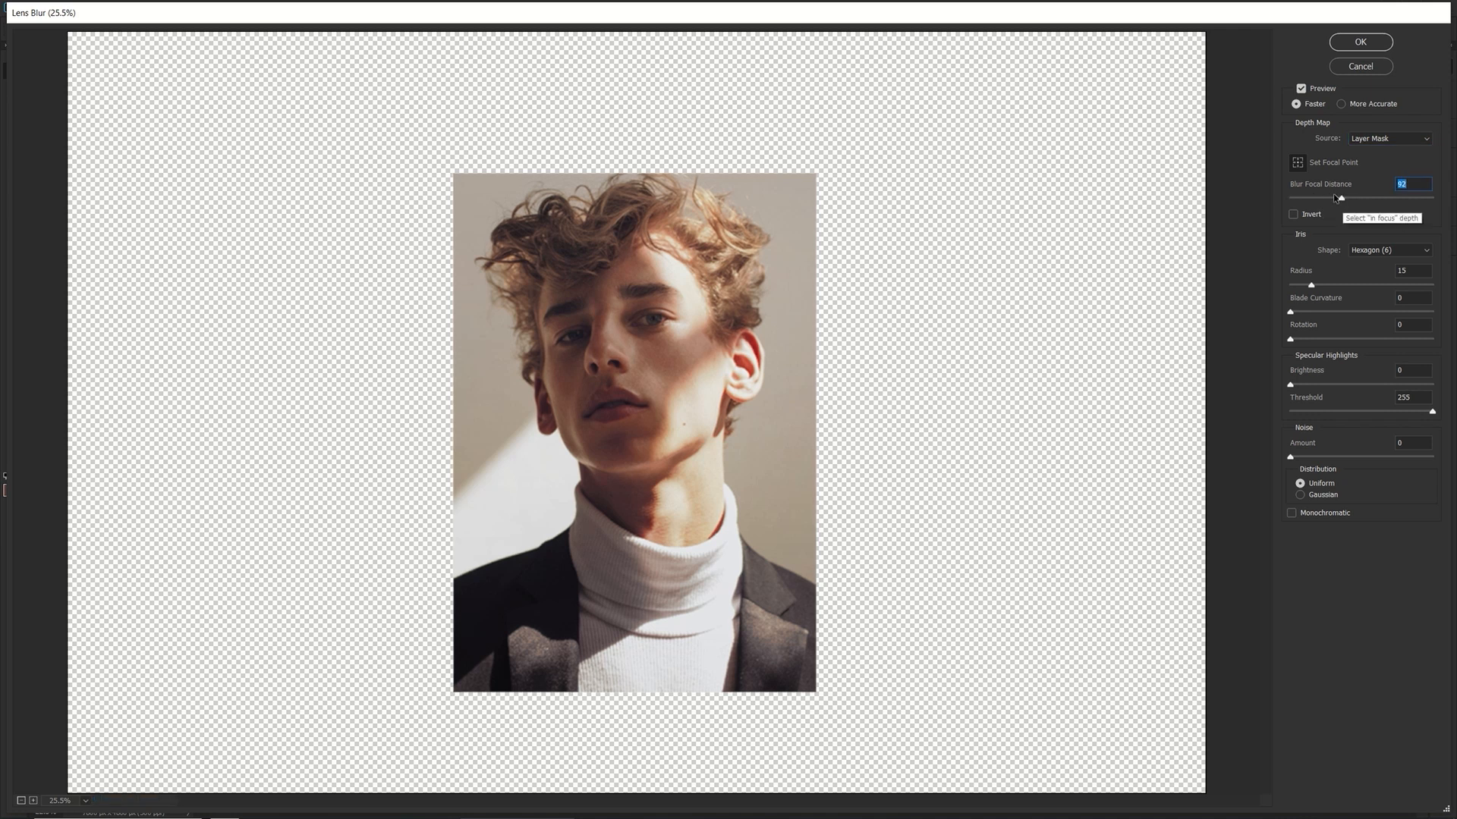
click(1293, 214)
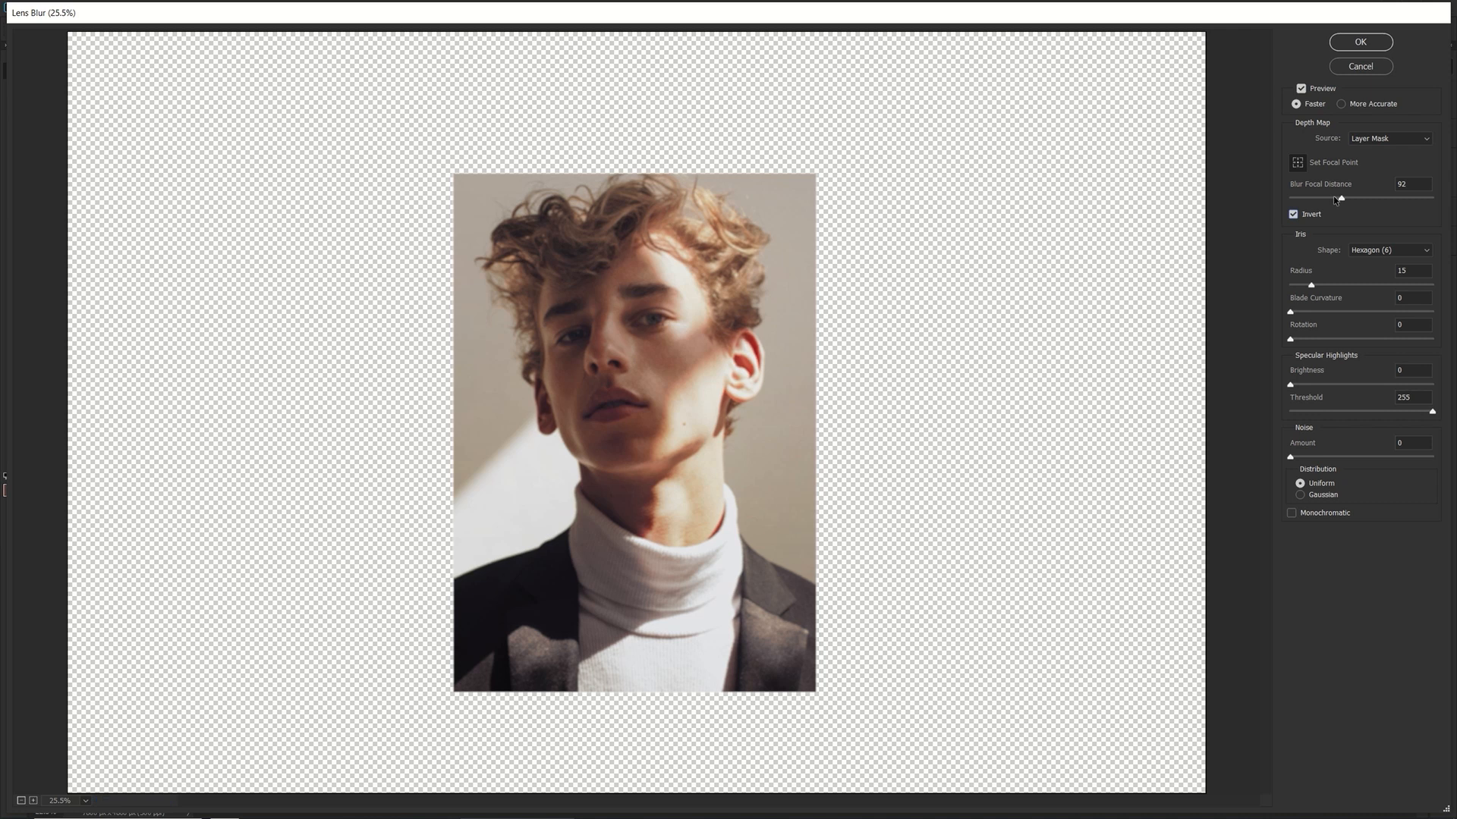
click(1293, 215)
mouse_move(1311, 284)
mouse_down()
mouse_move(1351, 286)
mouse_move(1313, 286)
mouse_up()
click(1350, 68)
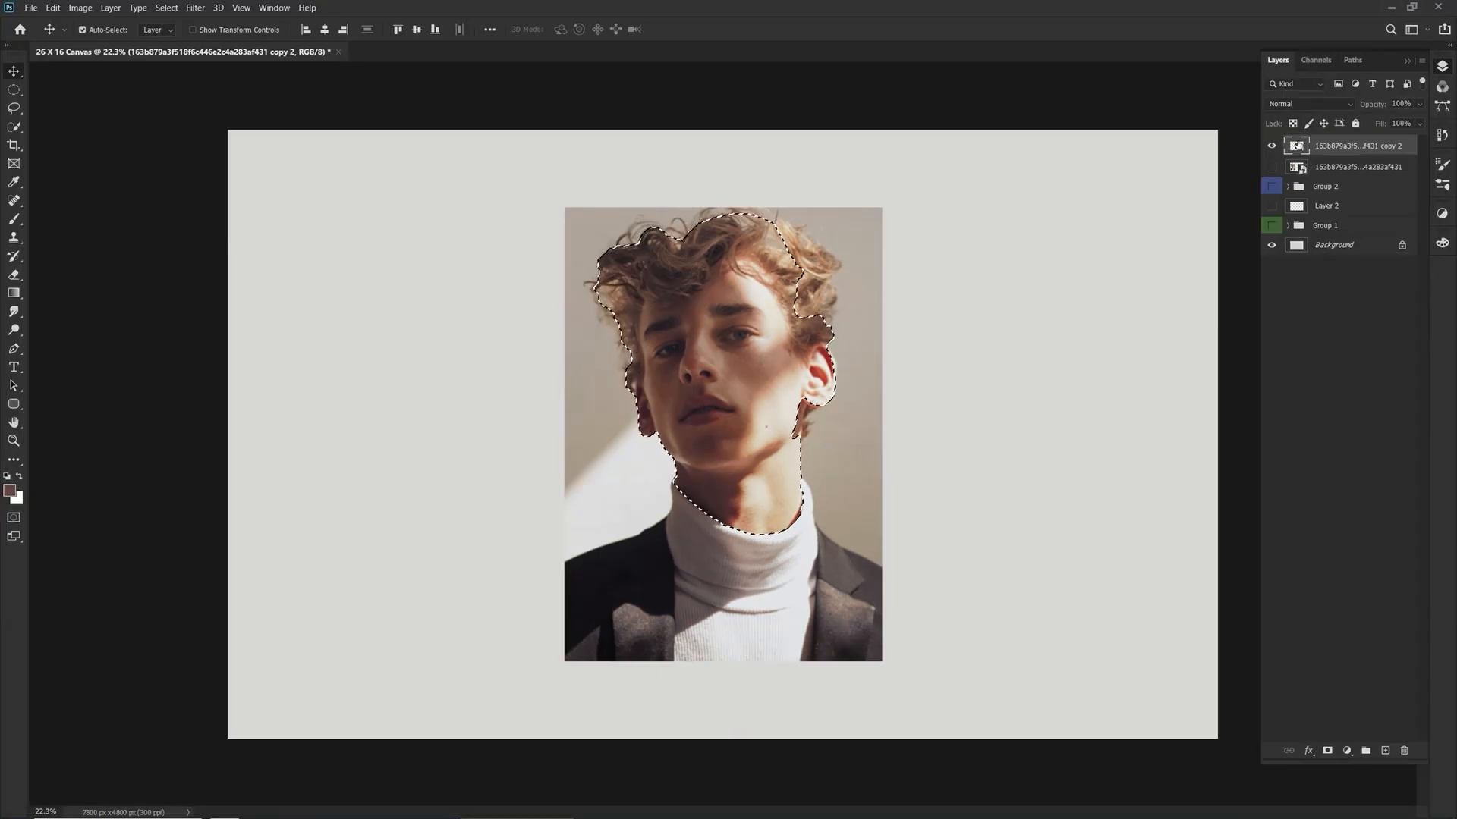
Copy the selected head from the portrait layer to a new layer.
right_click(1302, 148)
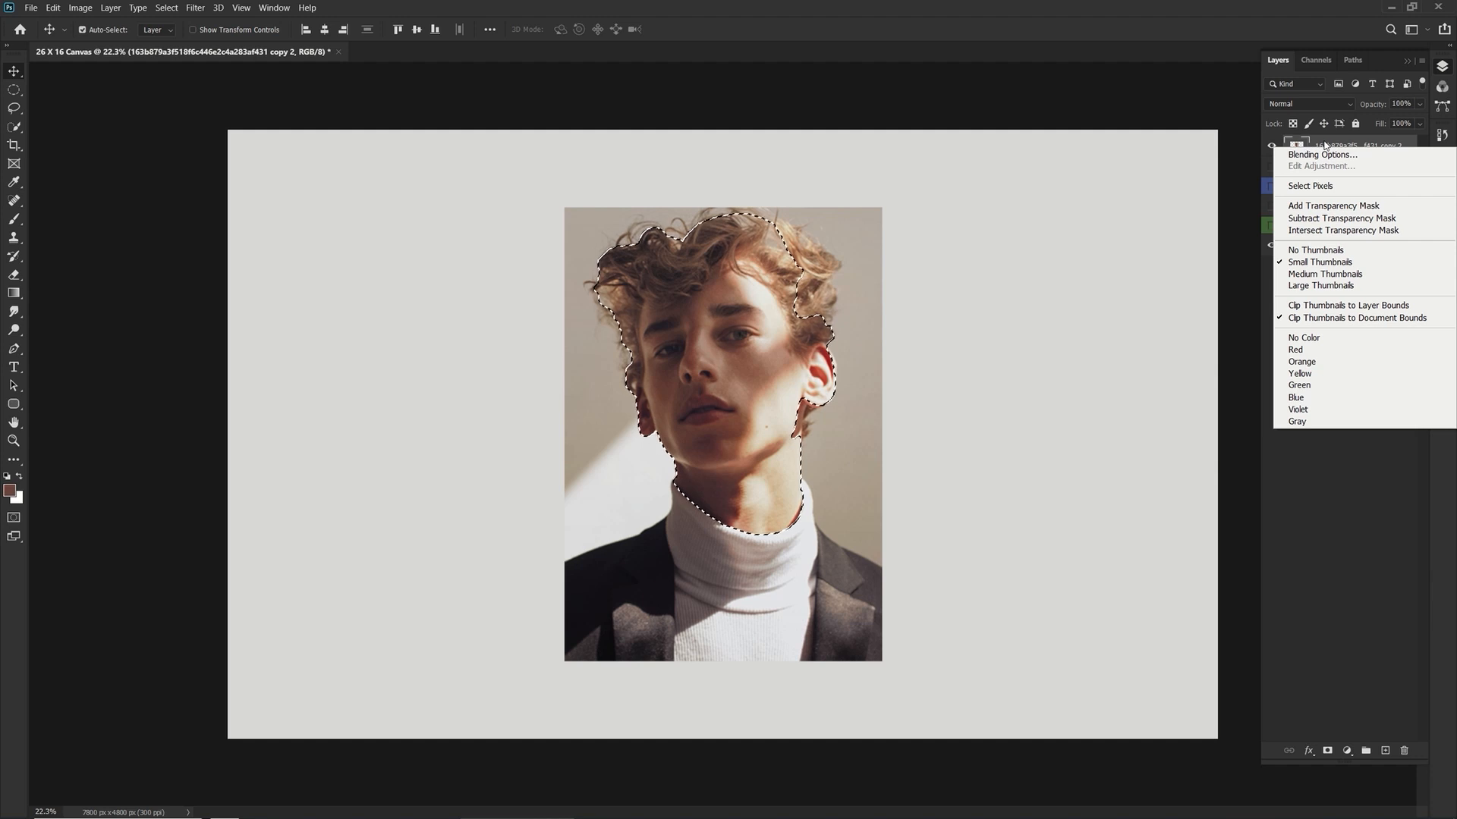
click(1325, 145)
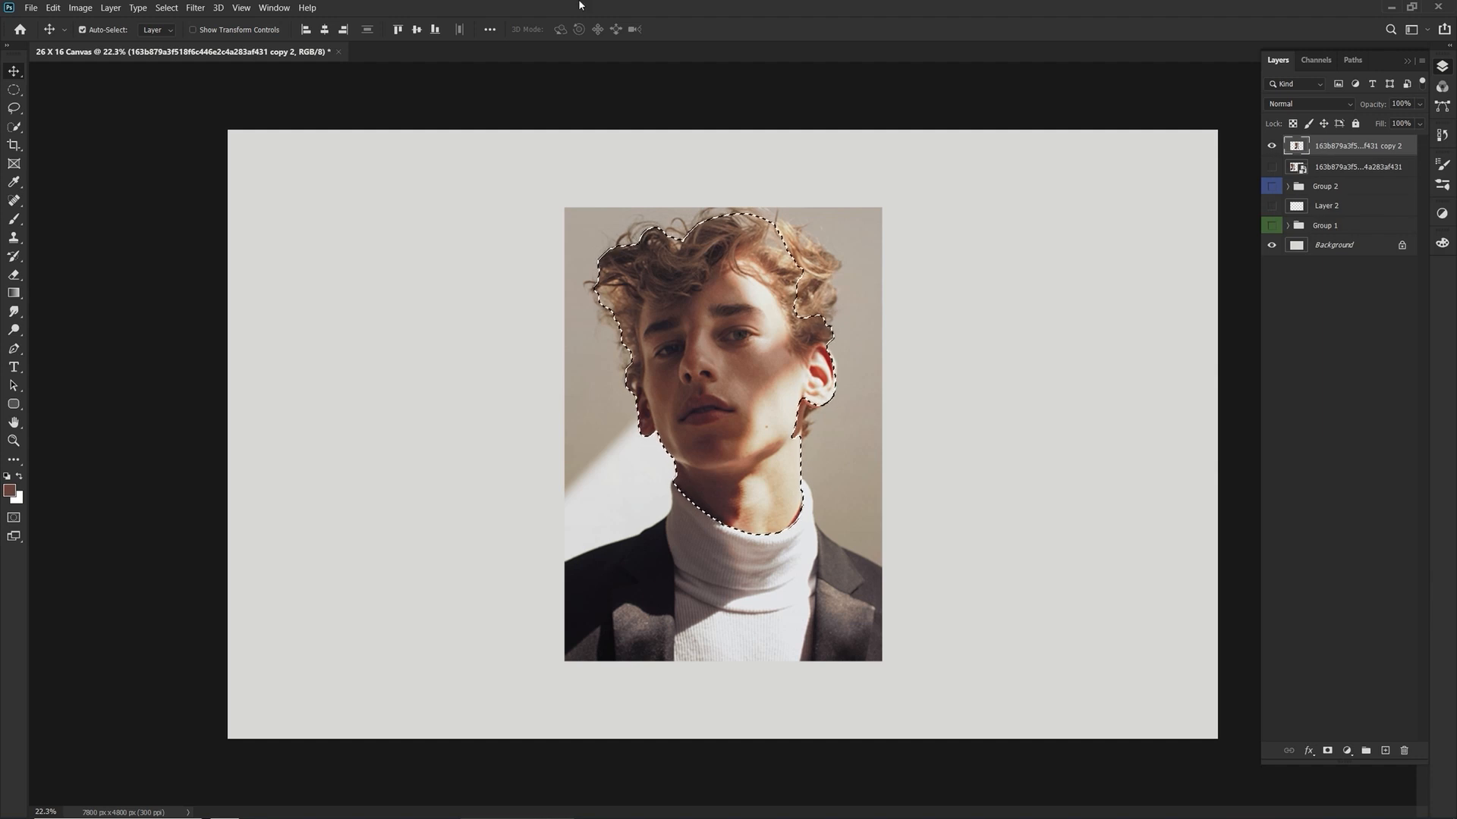
click(644, 22)
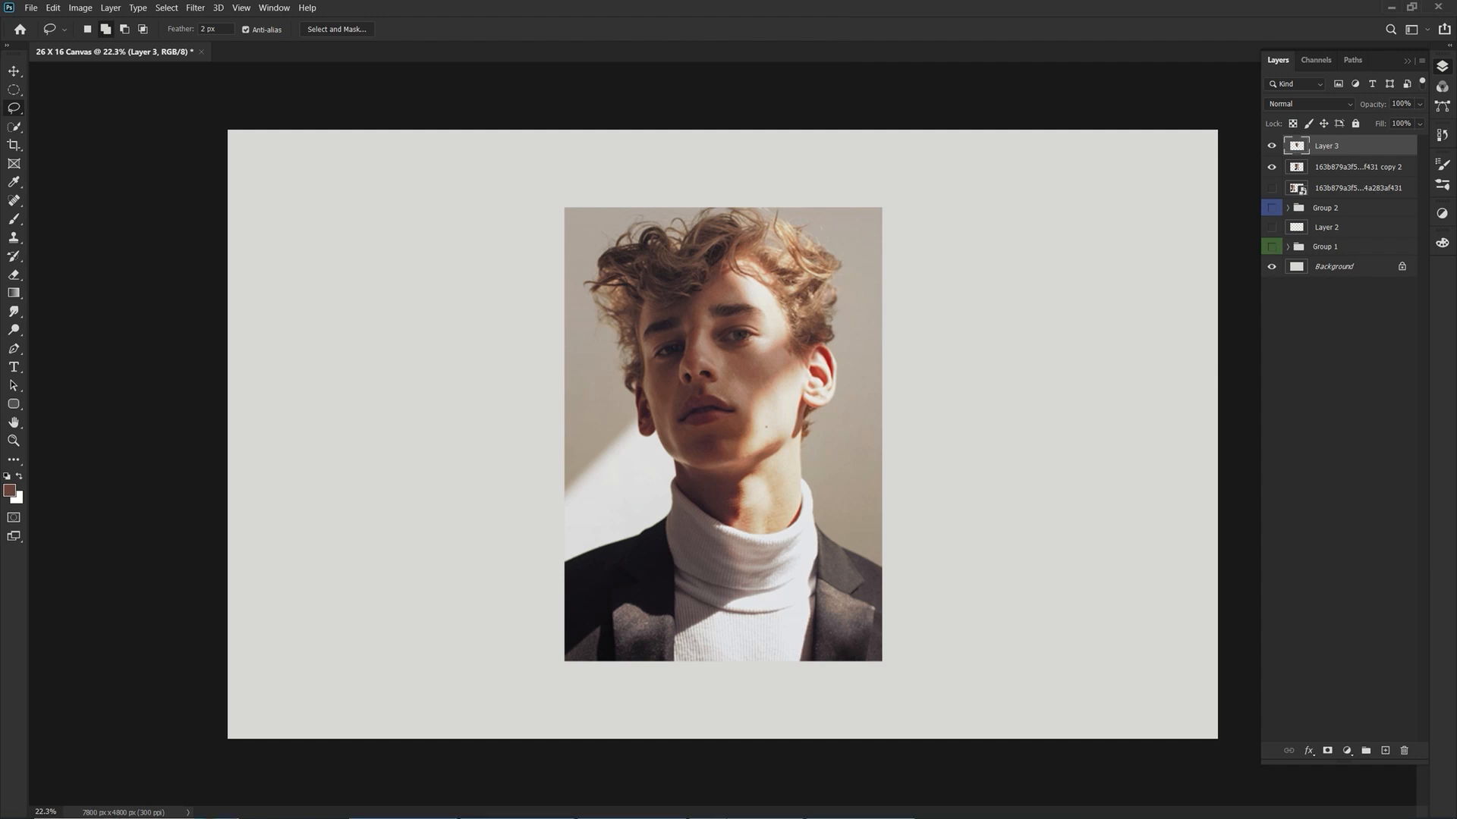
mouse_move(378, 10)
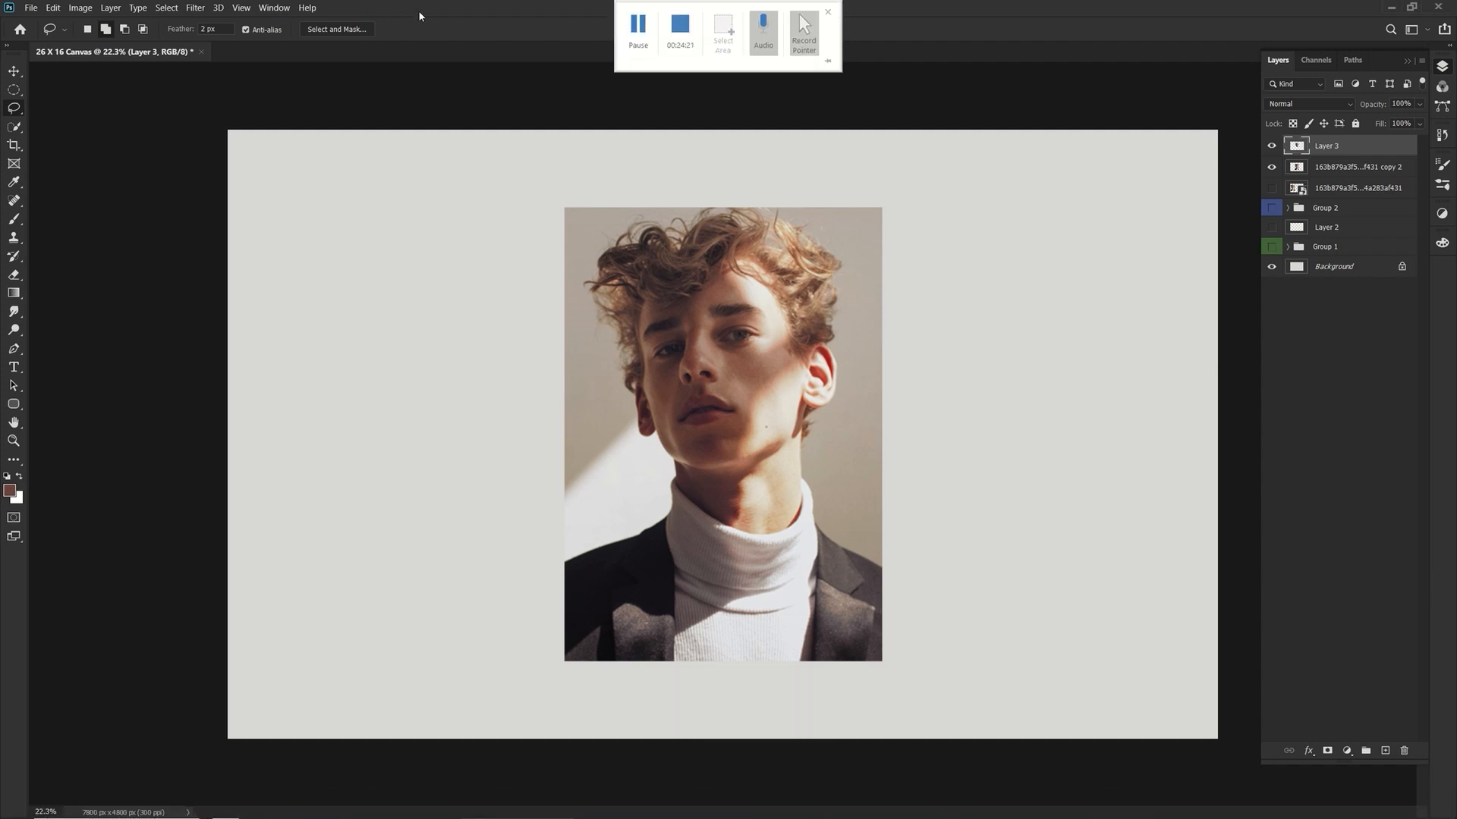
Check the copied head on its own by hiding and showing the head layer and the portrait layer.
click(1272, 145)
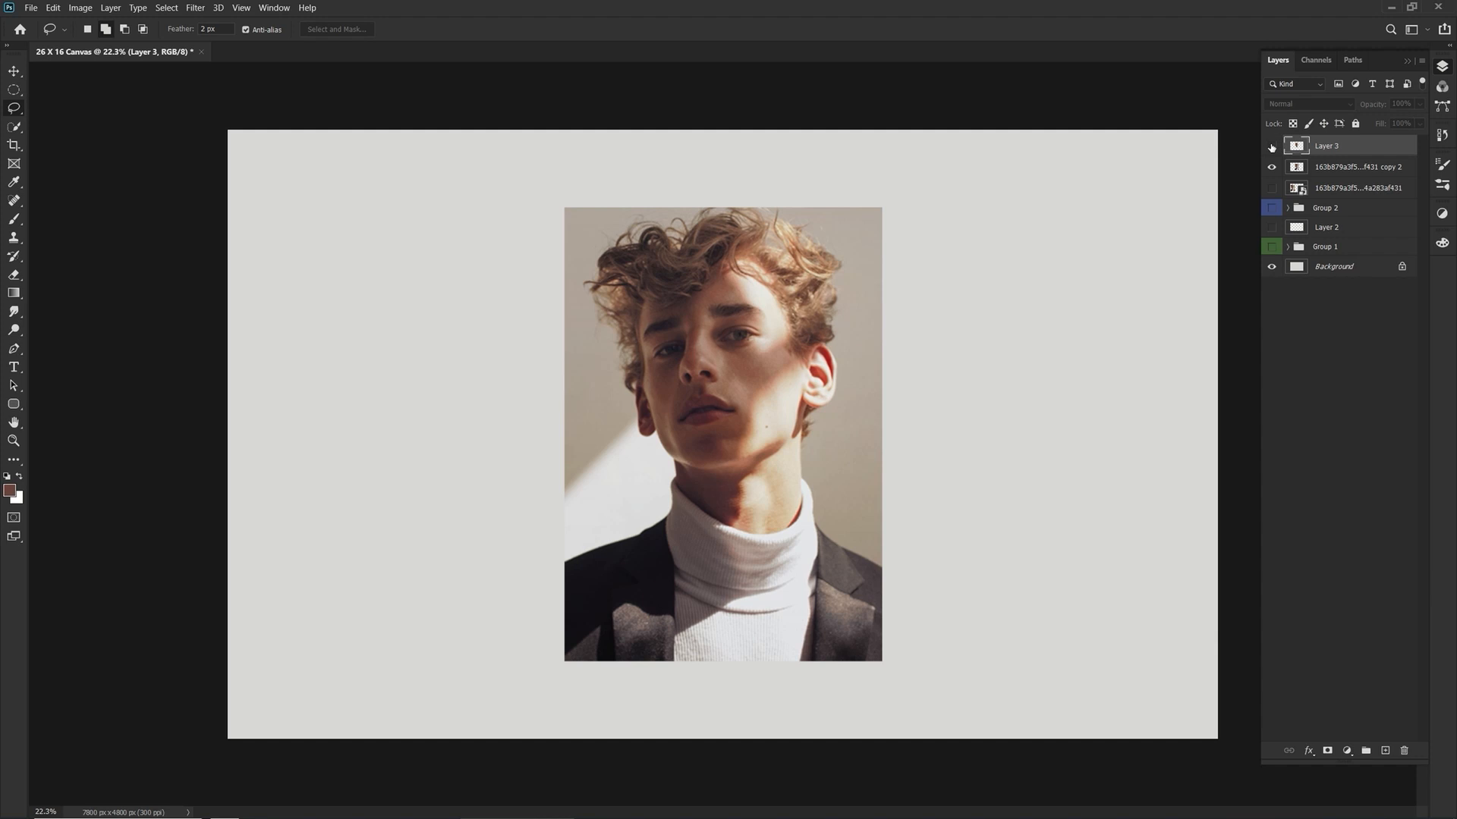
click(1268, 168)
click(1272, 147)
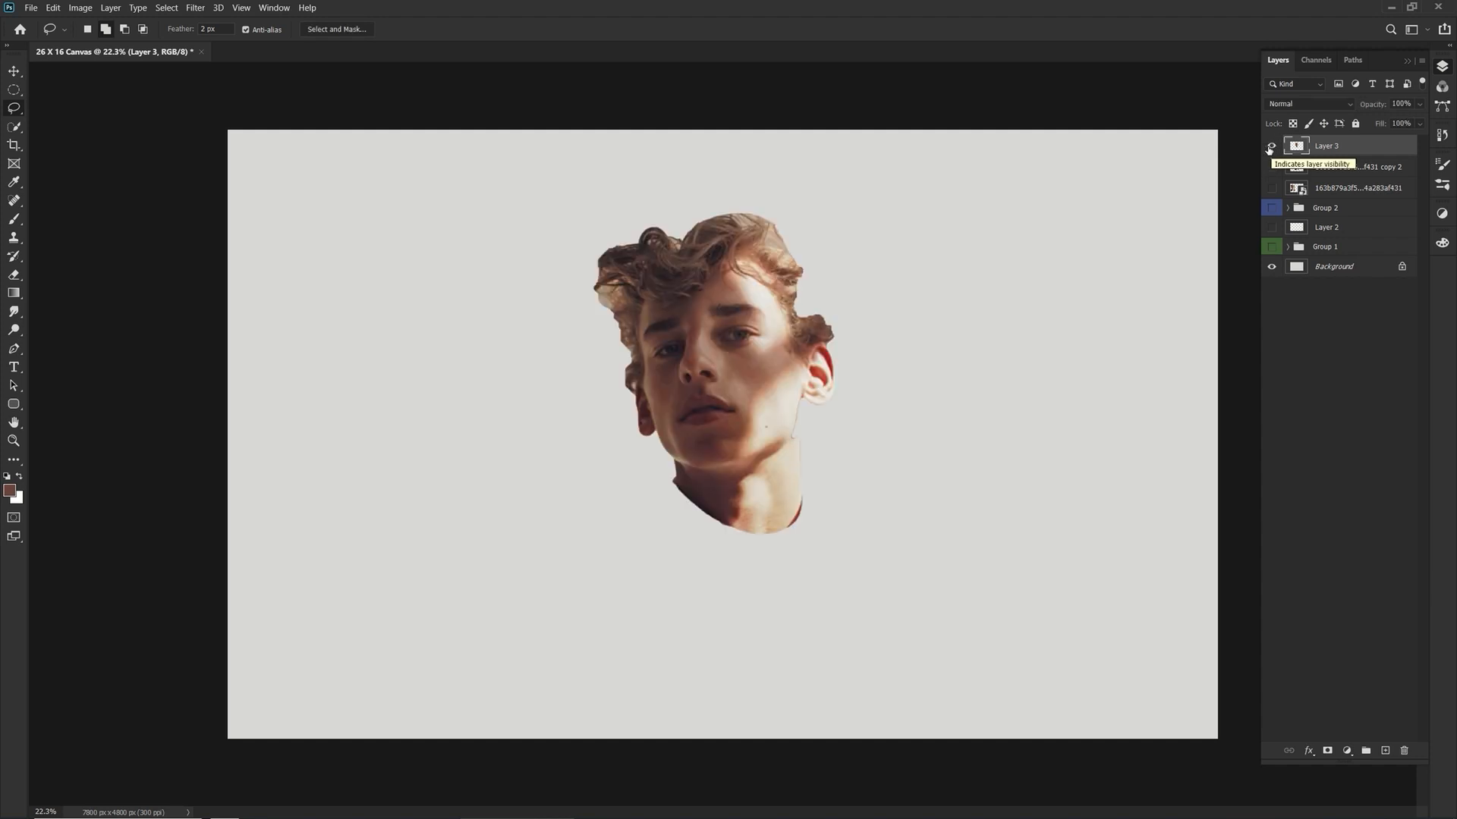
click(1270, 147)
click(1270, 146)
click(1271, 167)
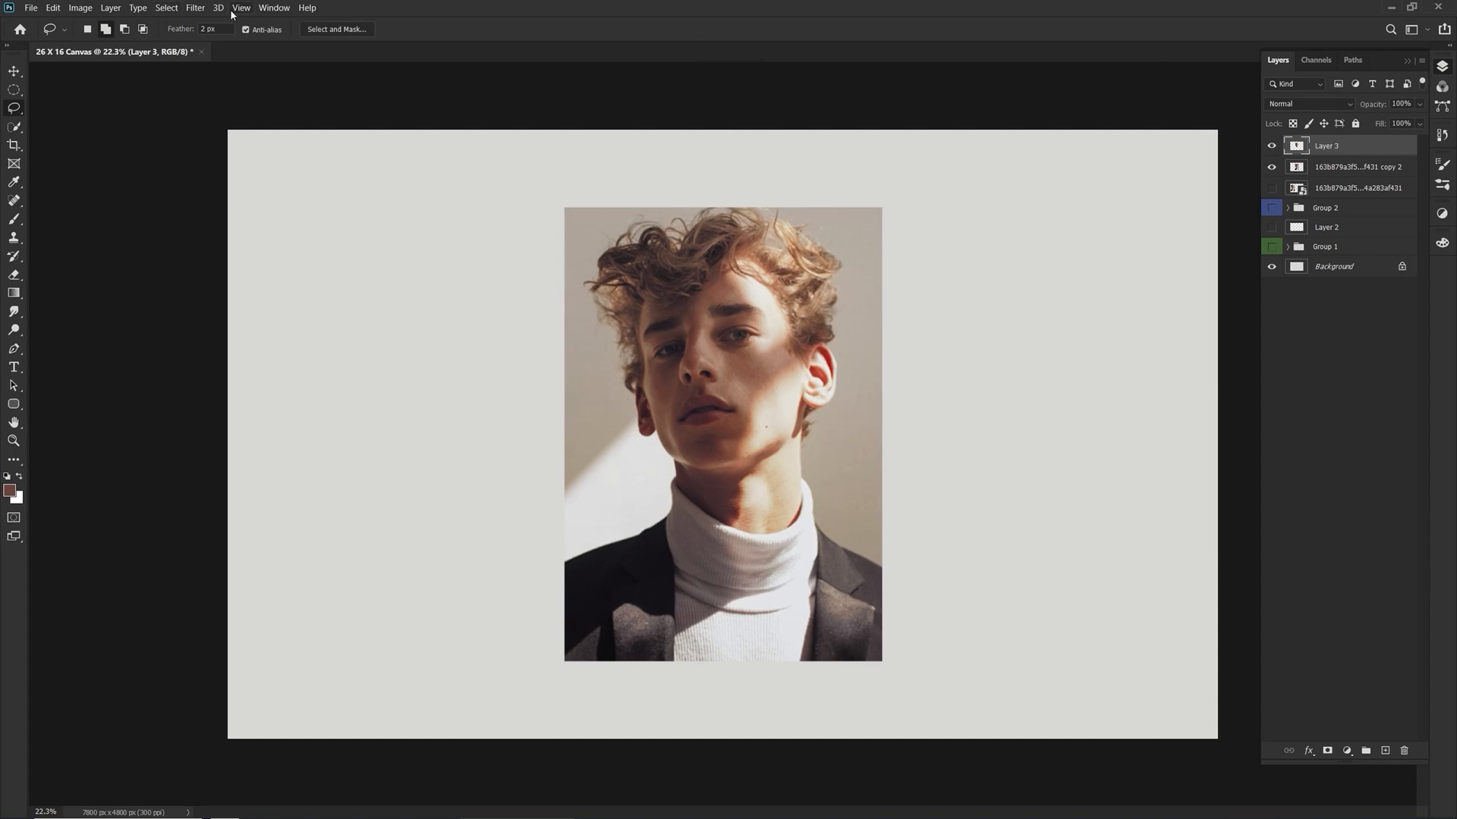
click(195, 8)
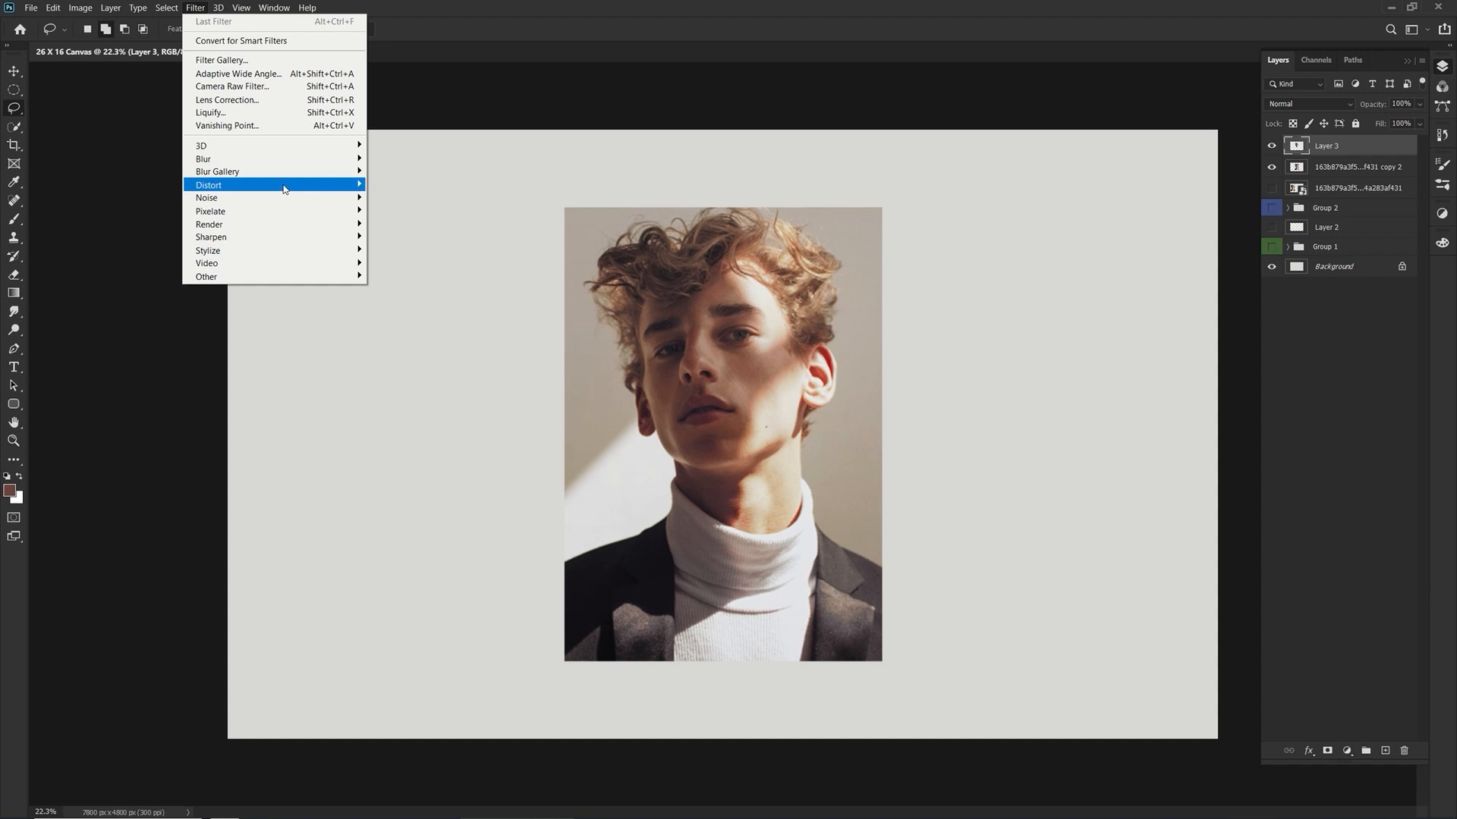
mouse_move(293, 188)
mouse_move(297, 162)
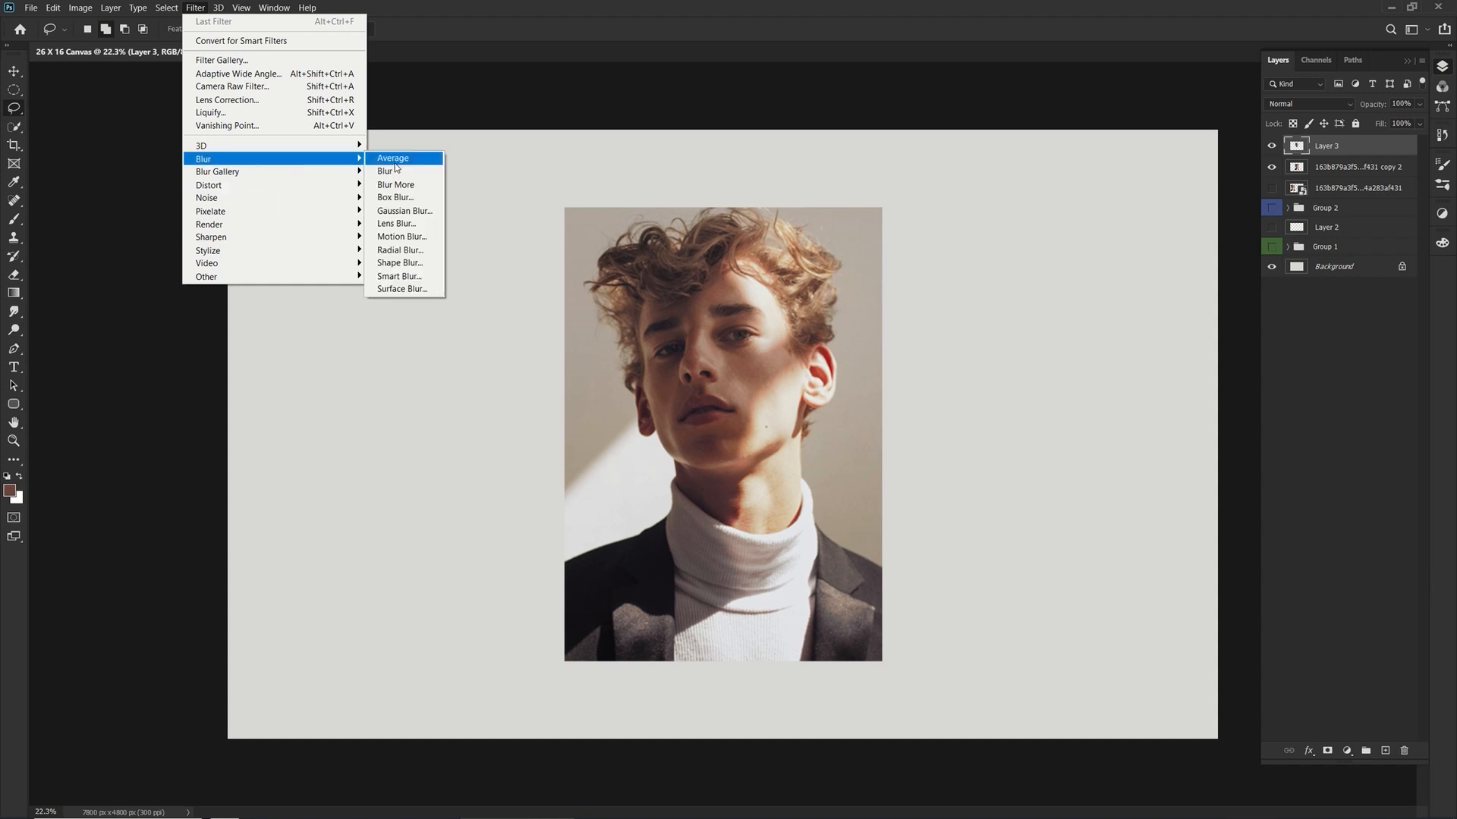
click(398, 209)
click(802, 231)
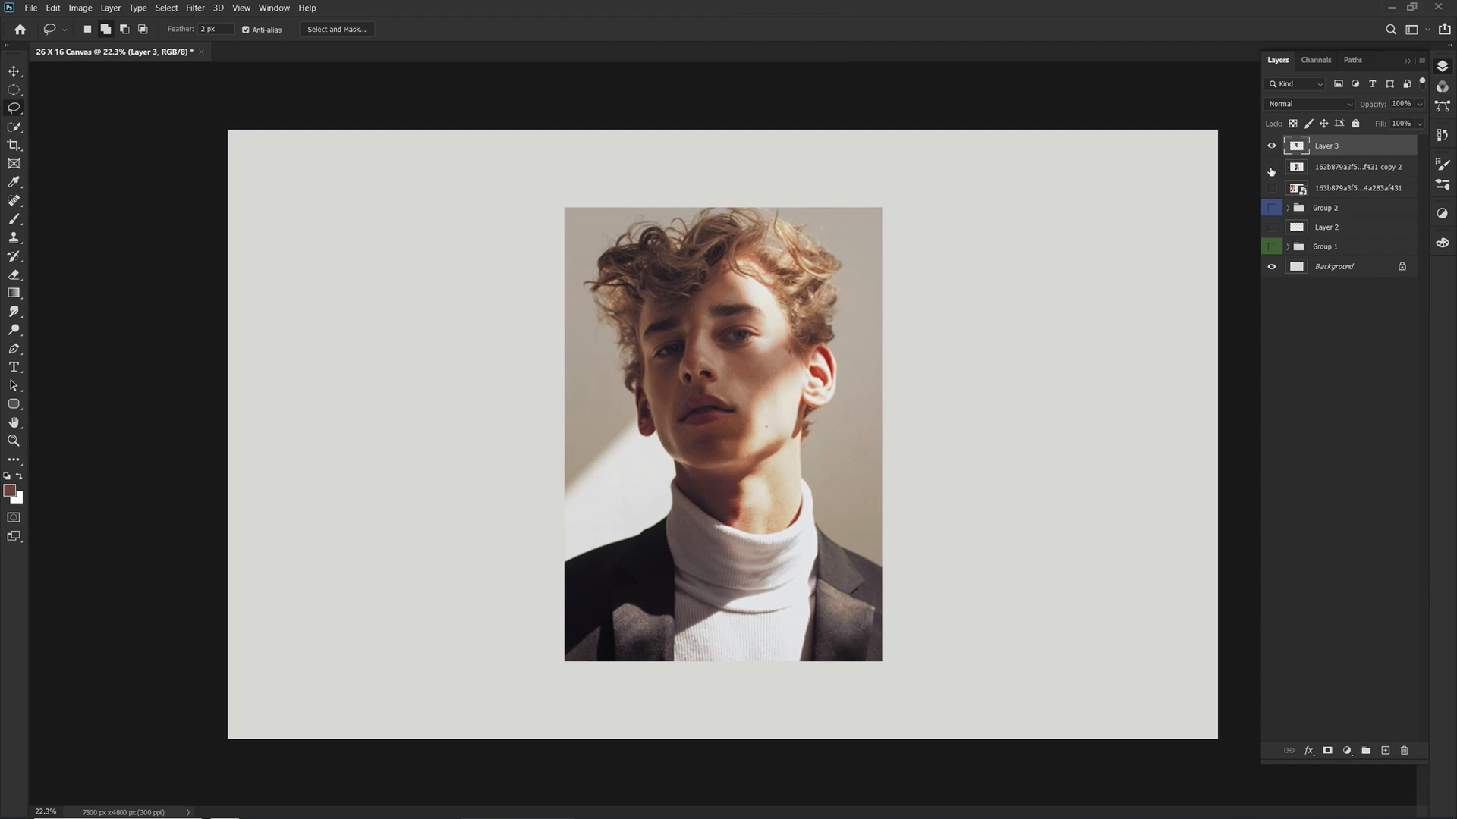
click(1271, 168)
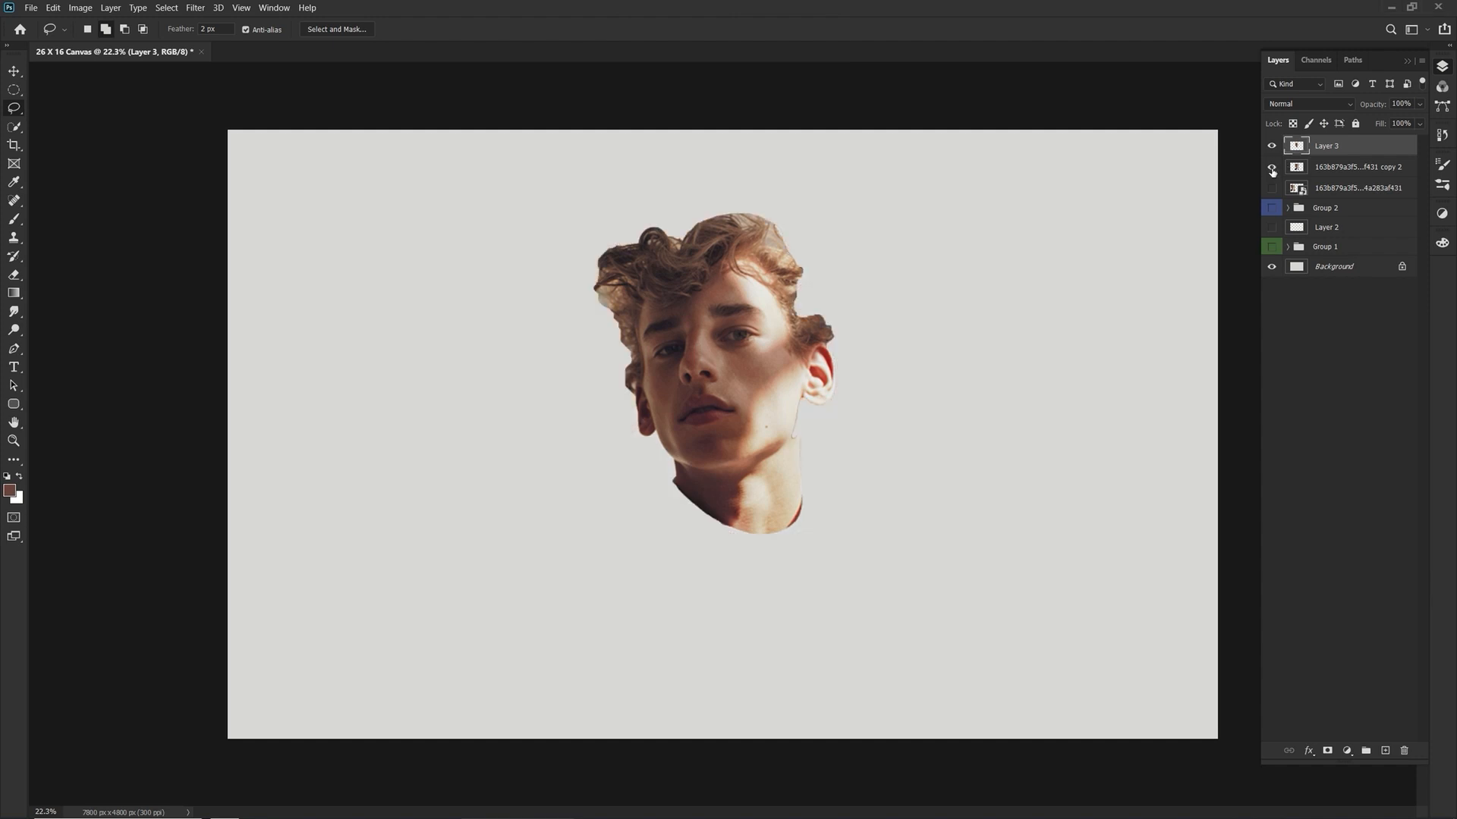
click(195, 7)
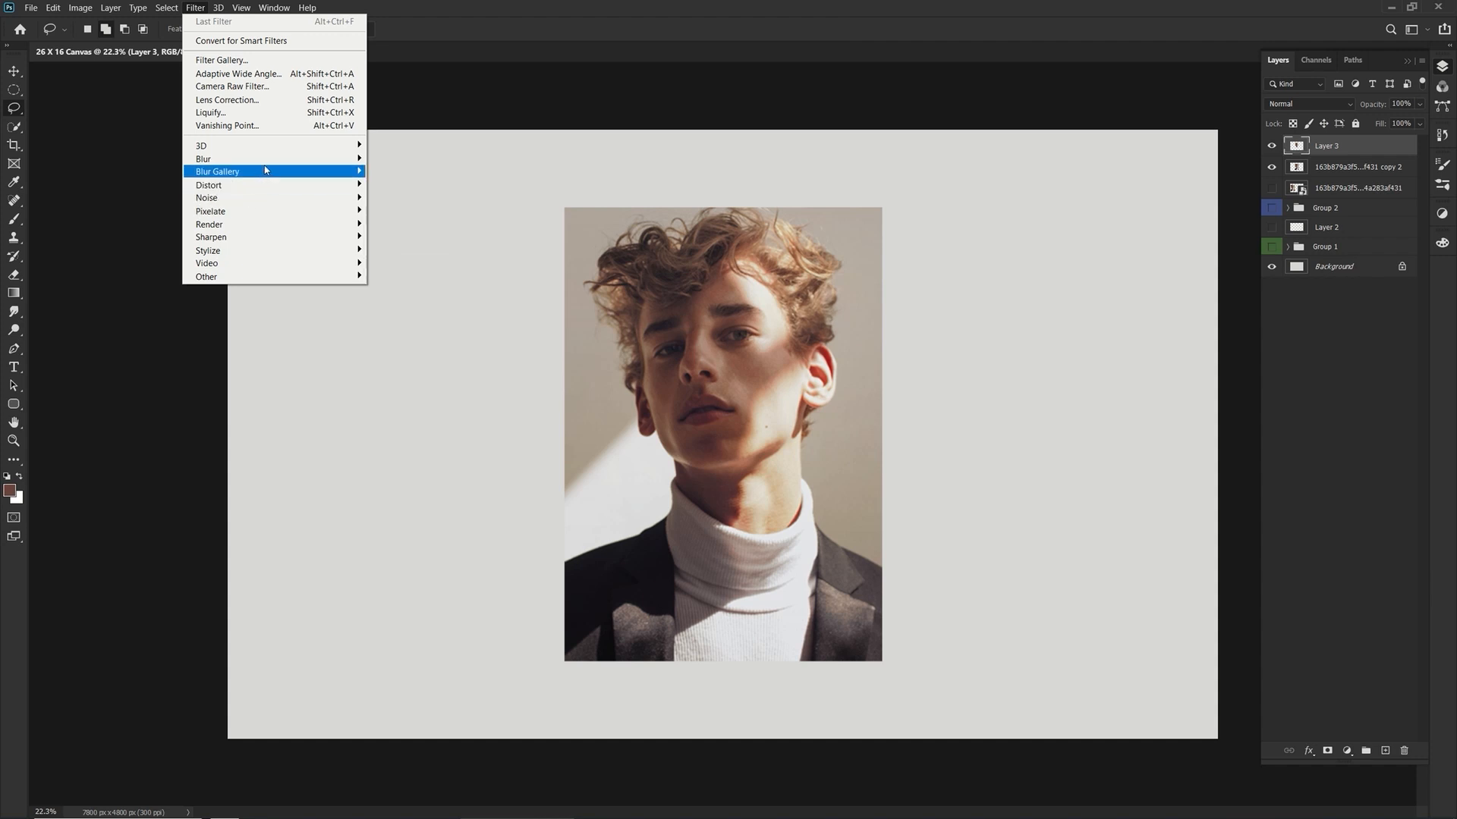
mouse_move(302, 159)
click(395, 224)
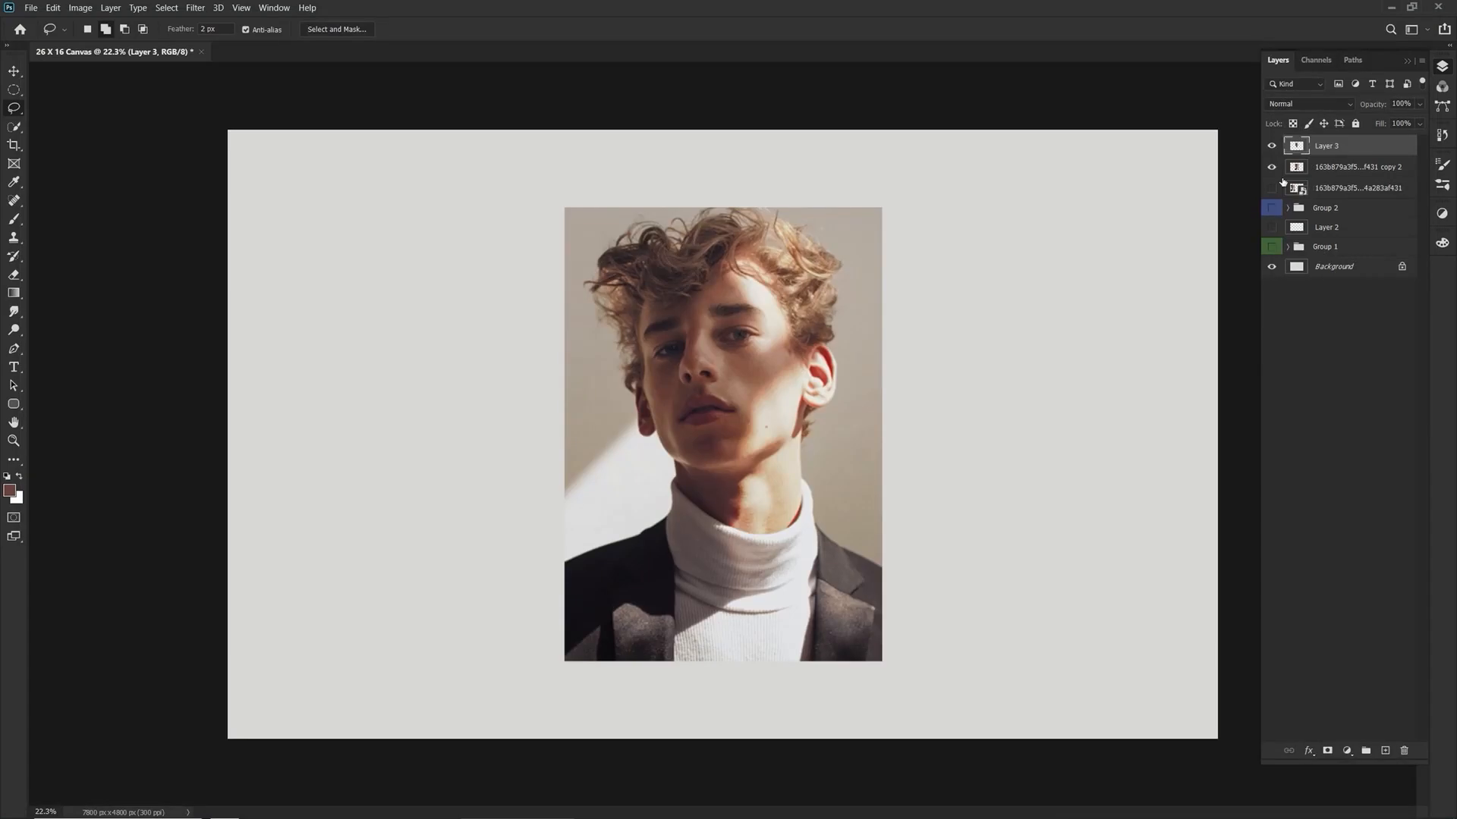
Start Lens Blur on the portrait layer beneath the head, with Transparency as the depth map source and a blur focal distance of 70.
click(1298, 168)
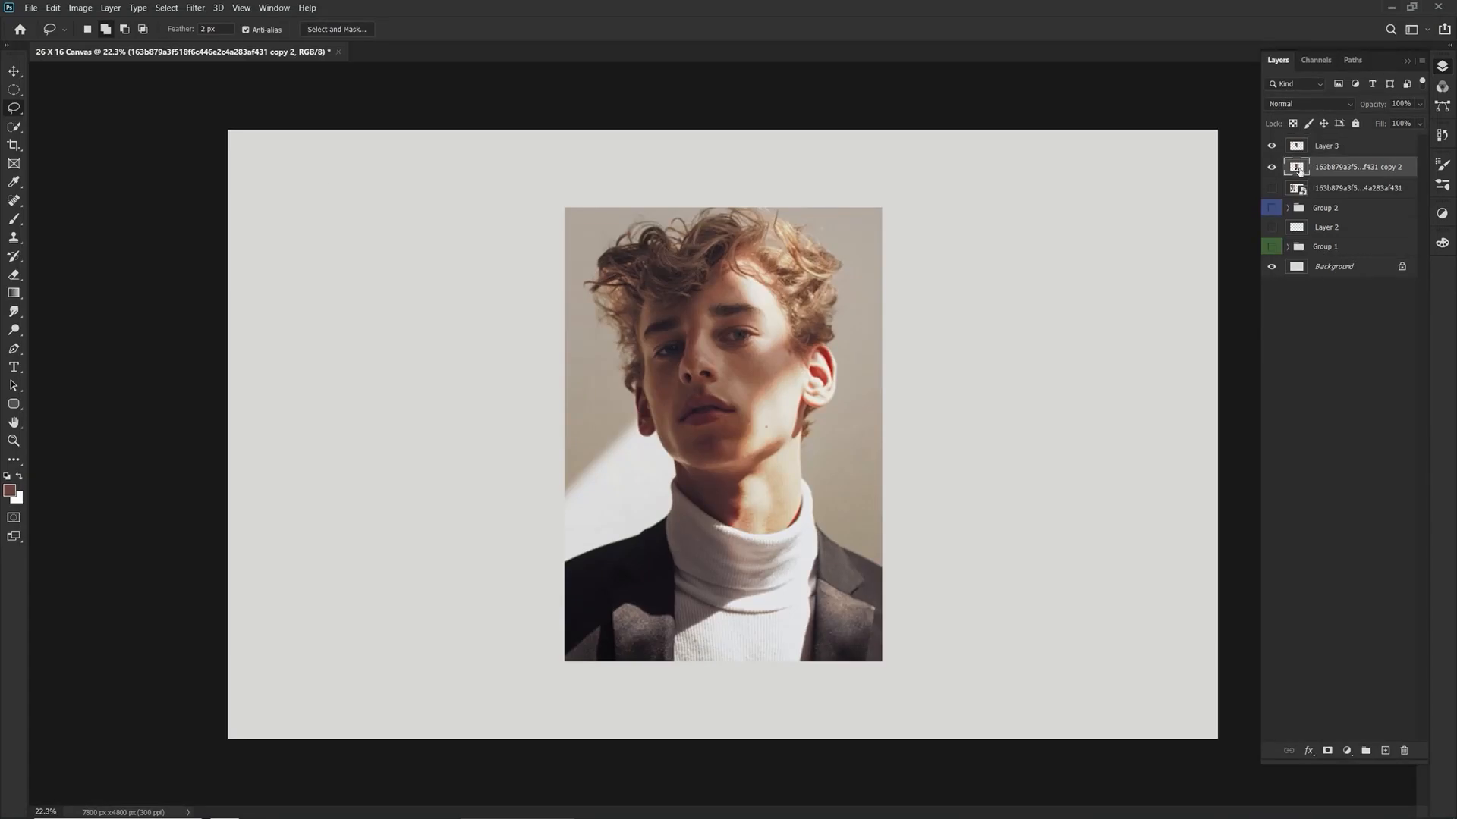
click(194, 6)
mouse_move(262, 159)
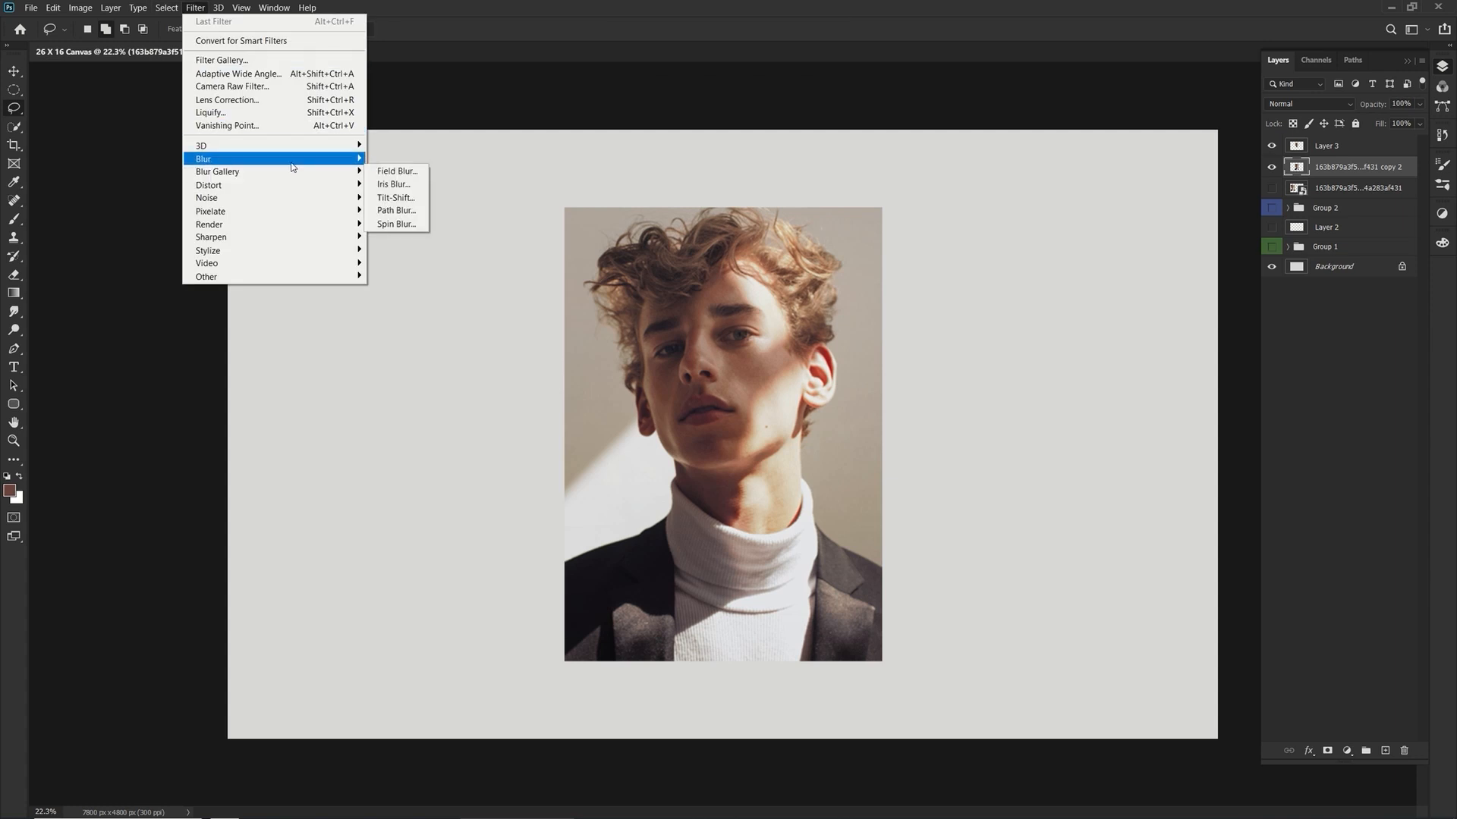
mouse_move(346, 160)
click(400, 223)
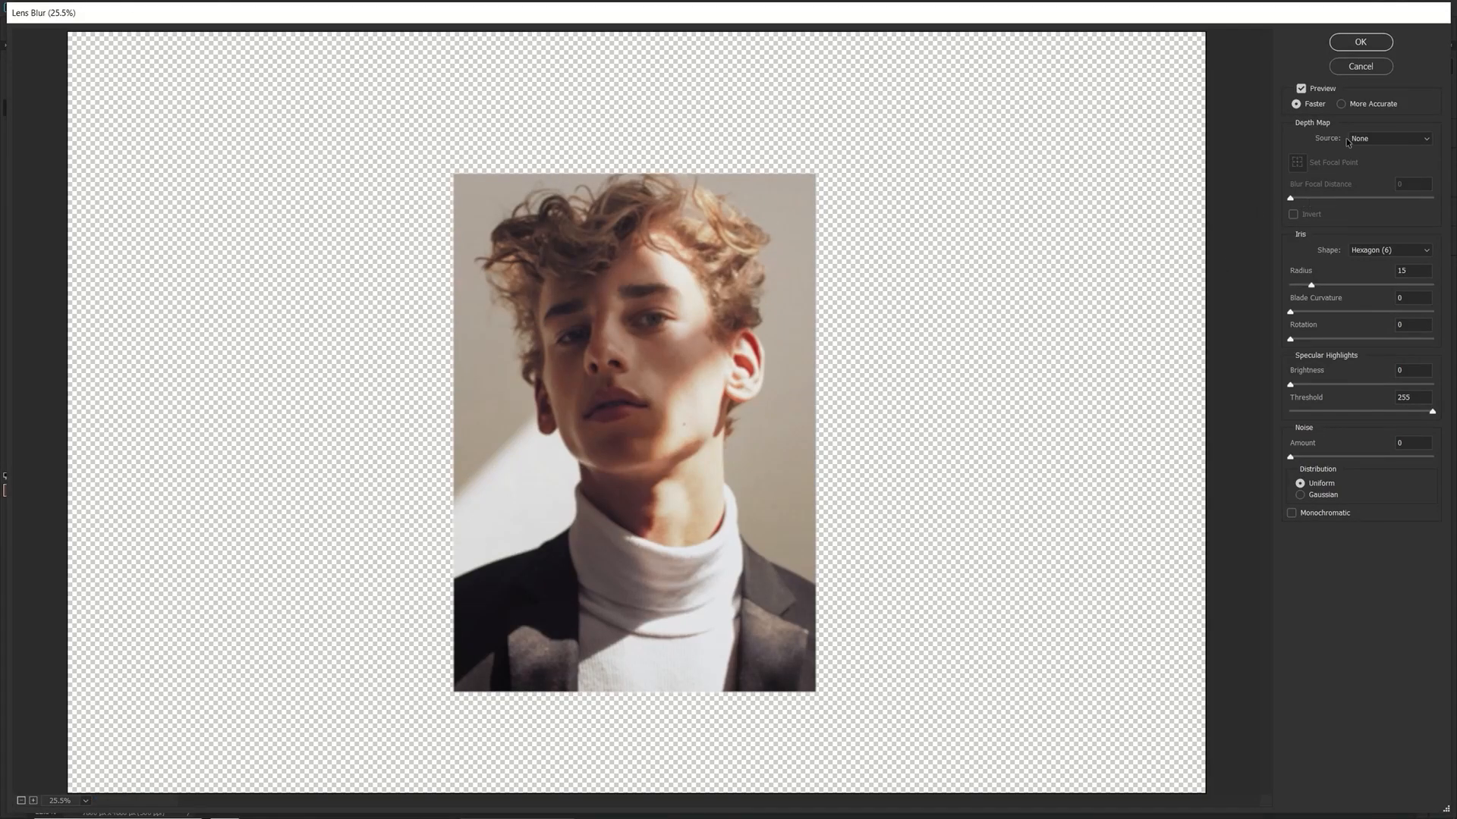
click(1377, 138)
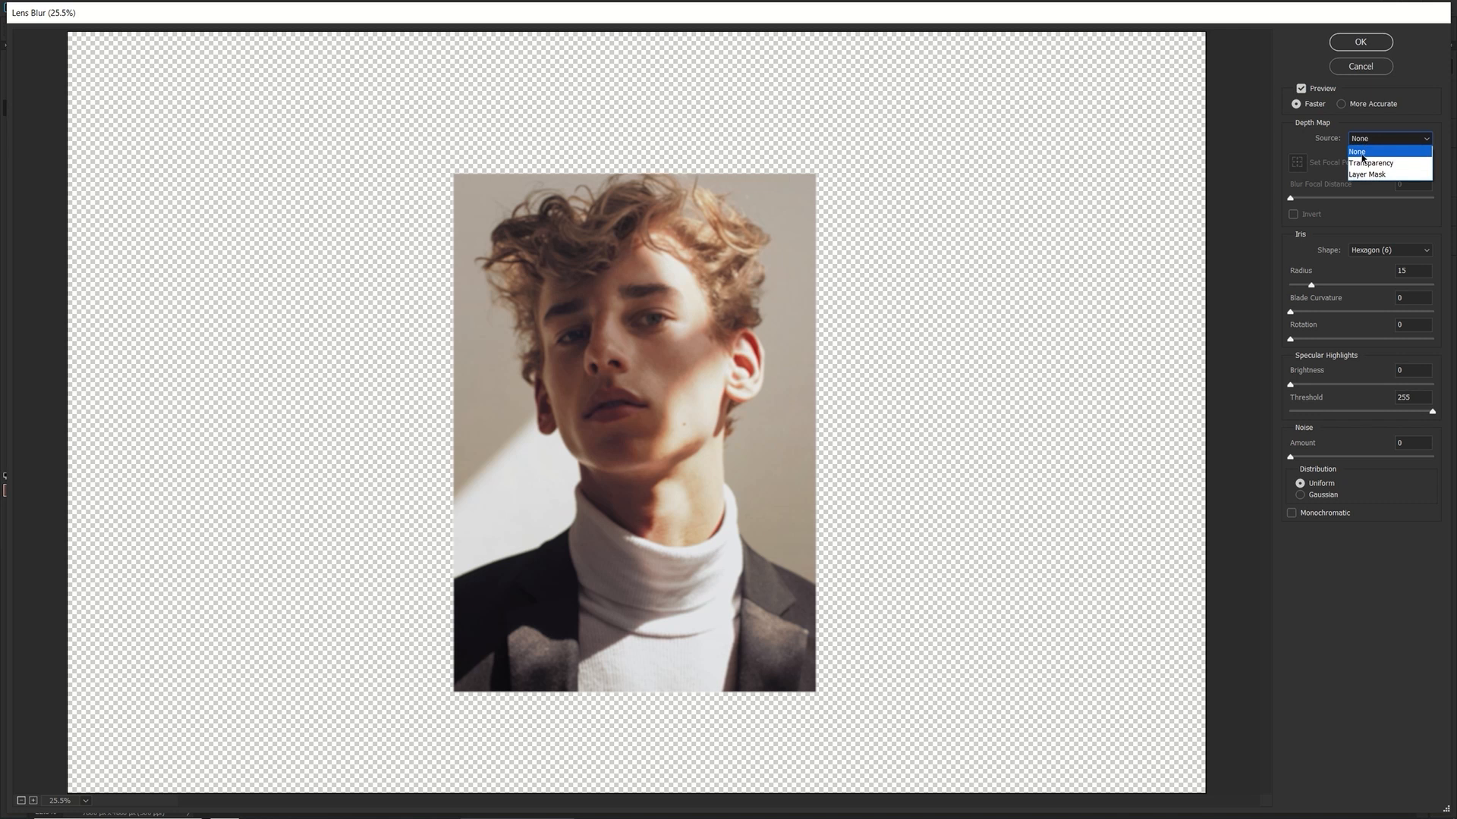
click(1373, 164)
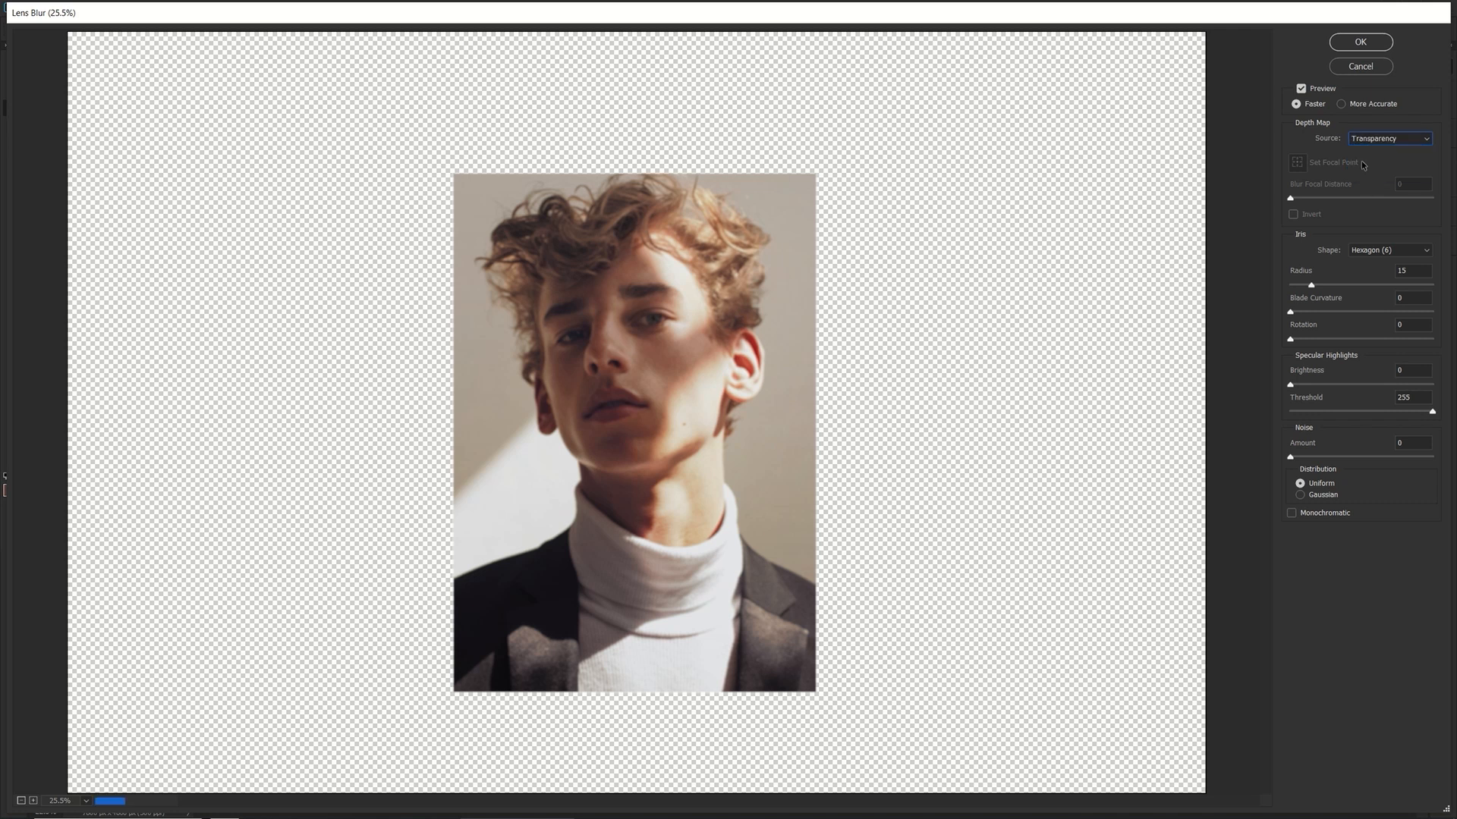
drag(1291, 196, 1329, 198)
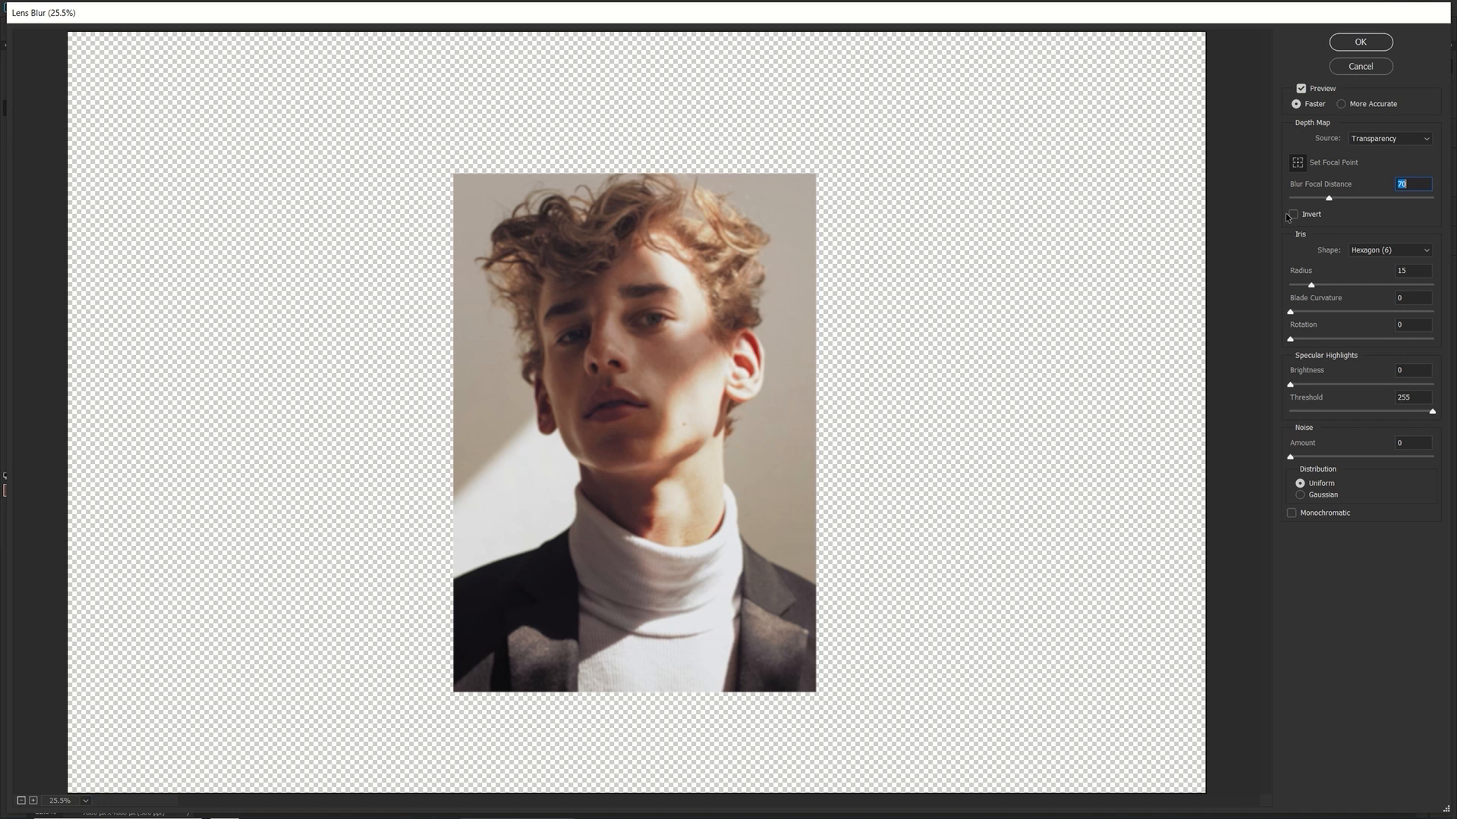
Set the Lens Blur radius to about 34, slightly raise the blade curvature and highlight brightness, and apply the filter.
click(1318, 285)
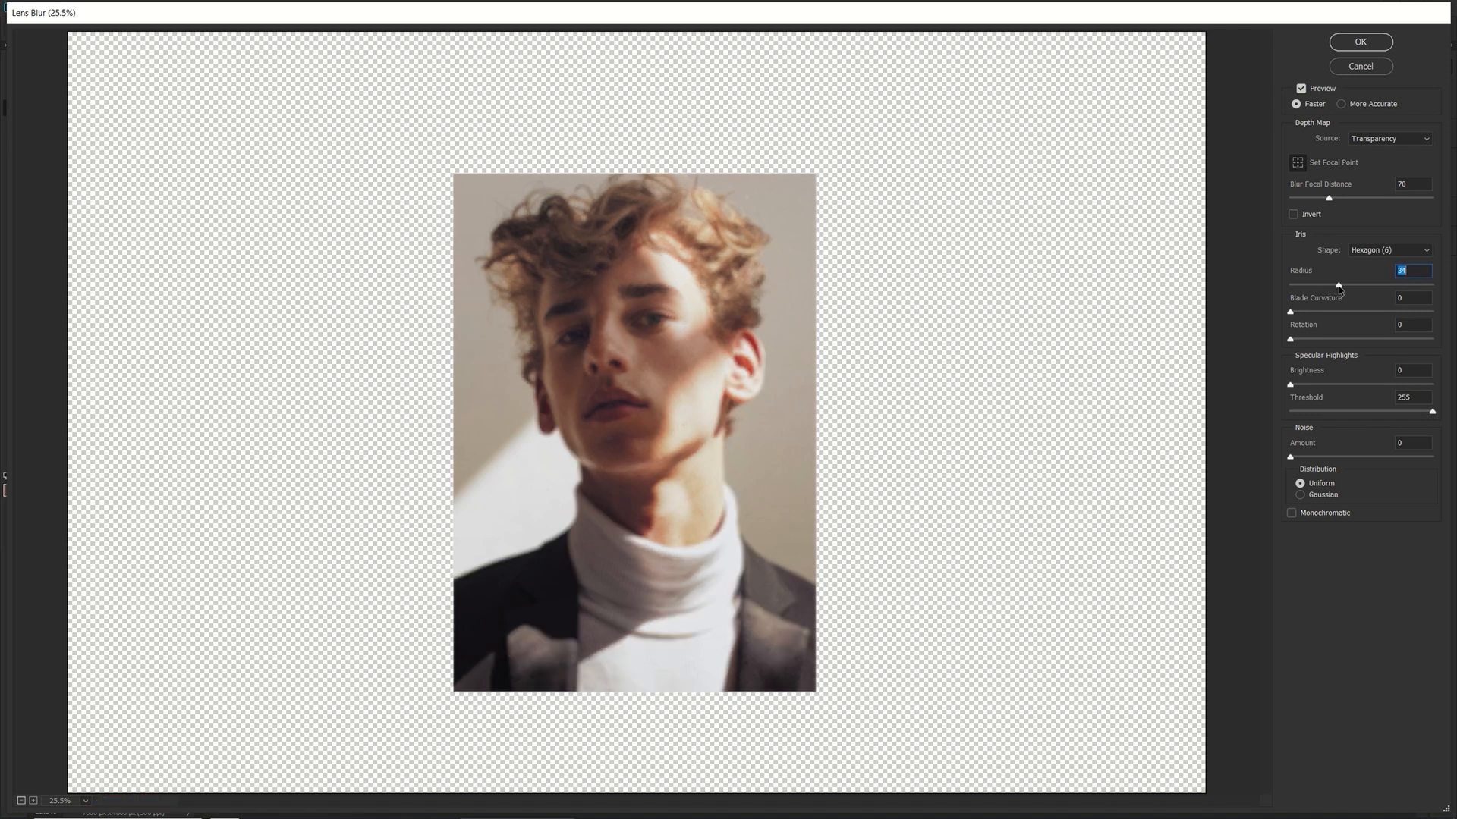
drag(1334, 290, 1339, 289)
click(1297, 312)
drag(1295, 386, 1306, 387)
click(1361, 42)
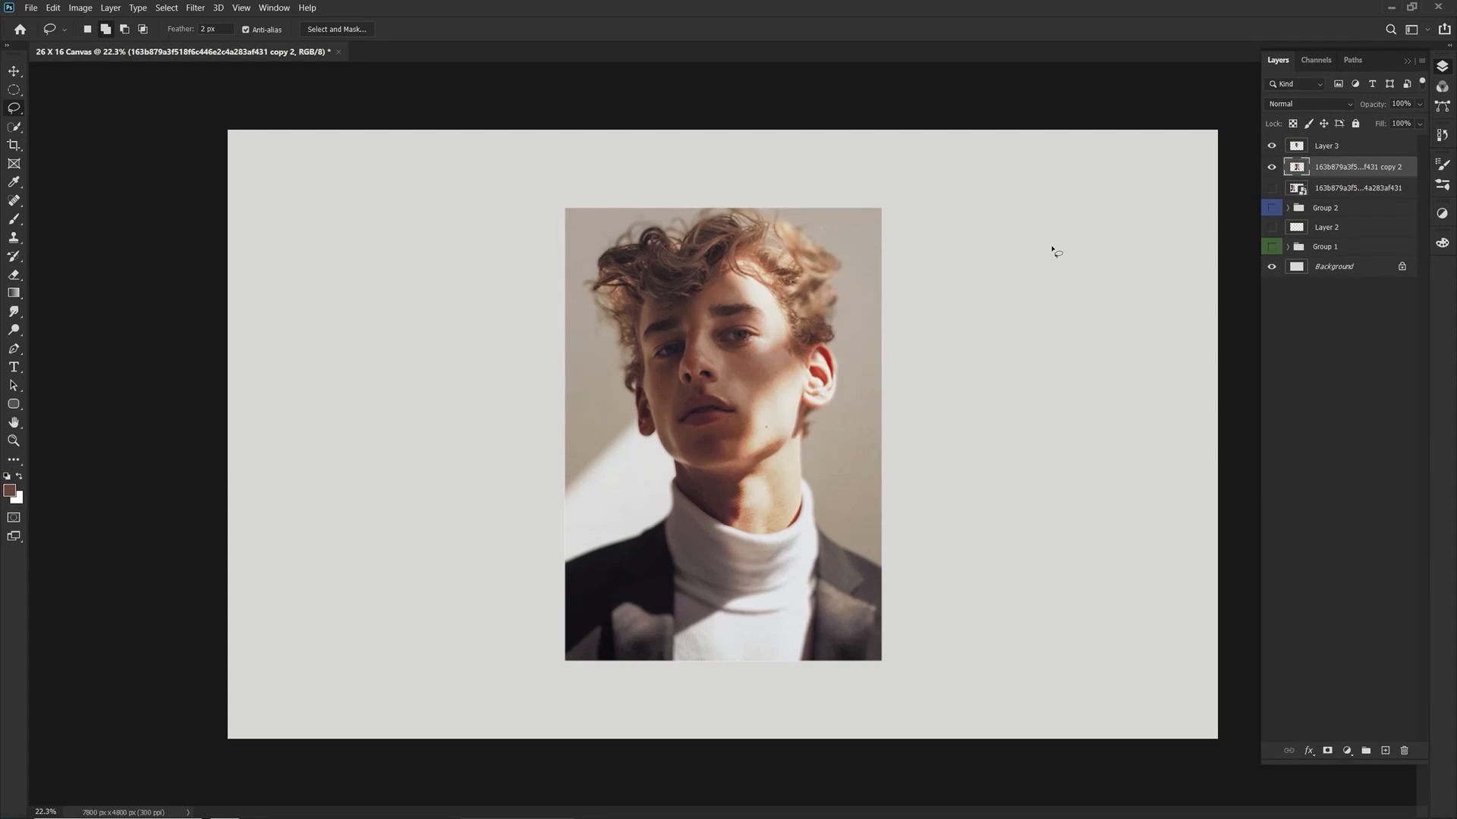
Compare the blurred portrait layer with the head layer, leaving the head layer selected and only it shown over the background.
click(1271, 168)
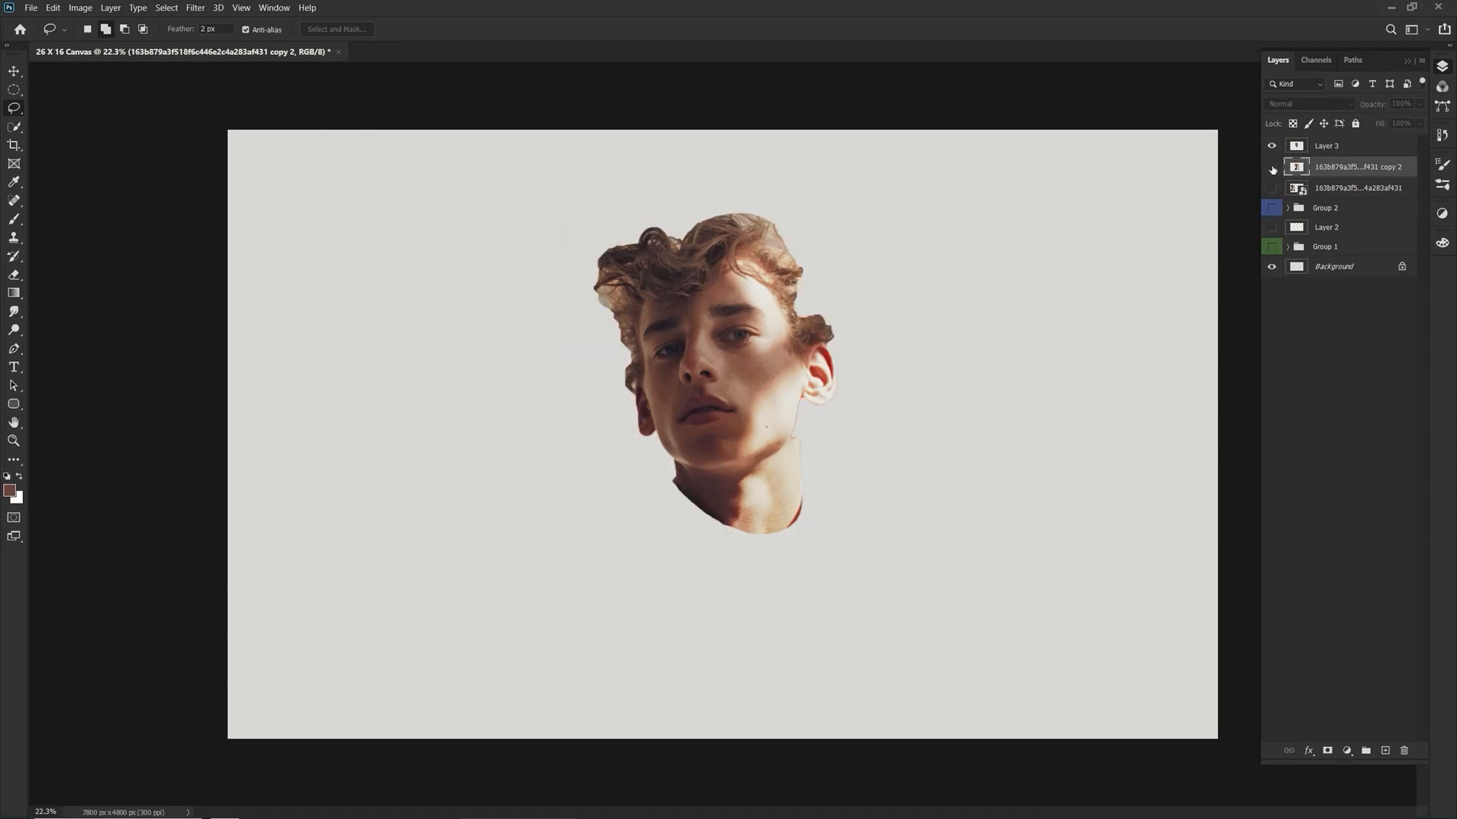
click(1271, 168)
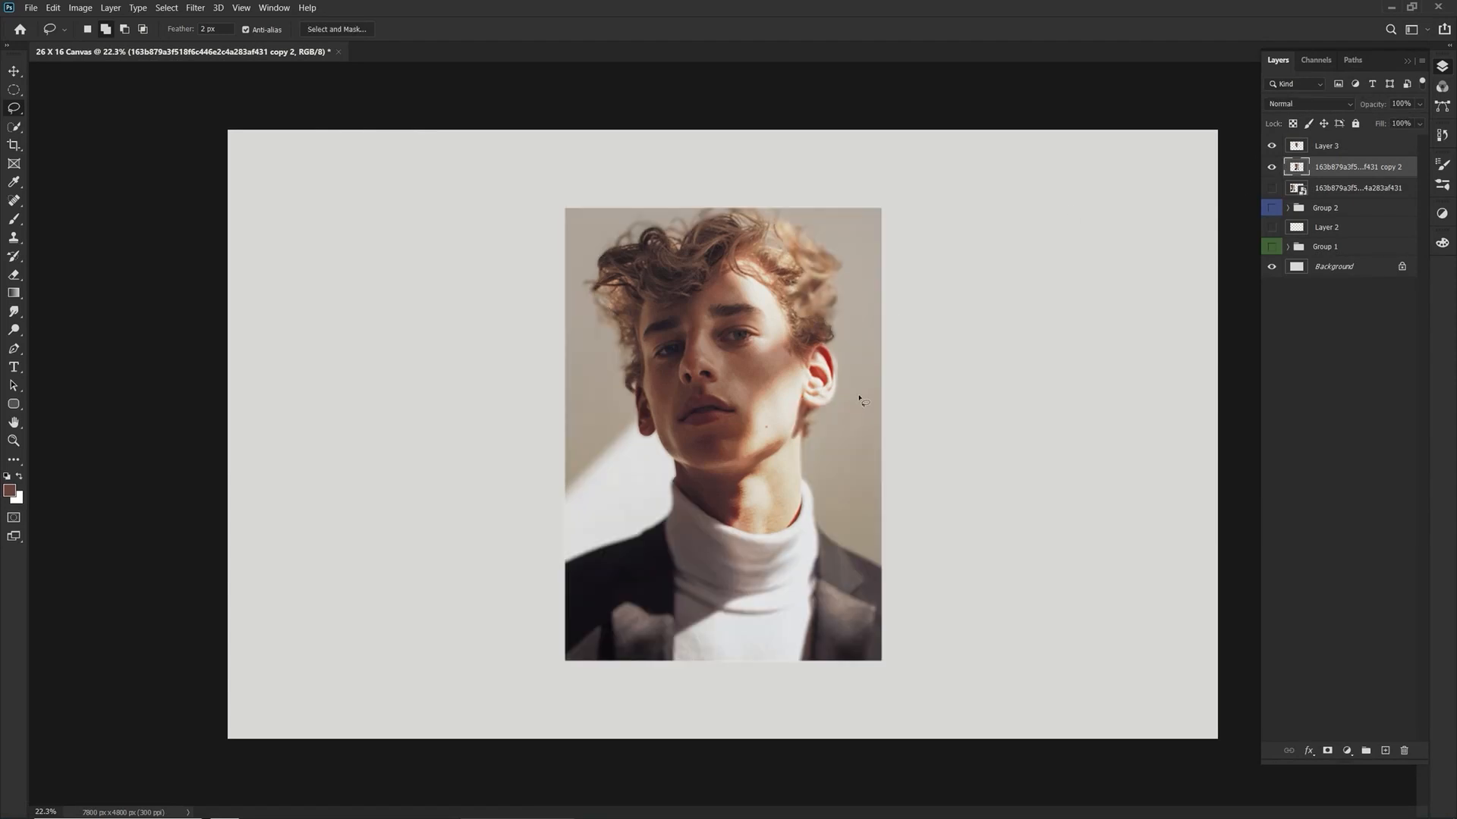
click(1296, 148)
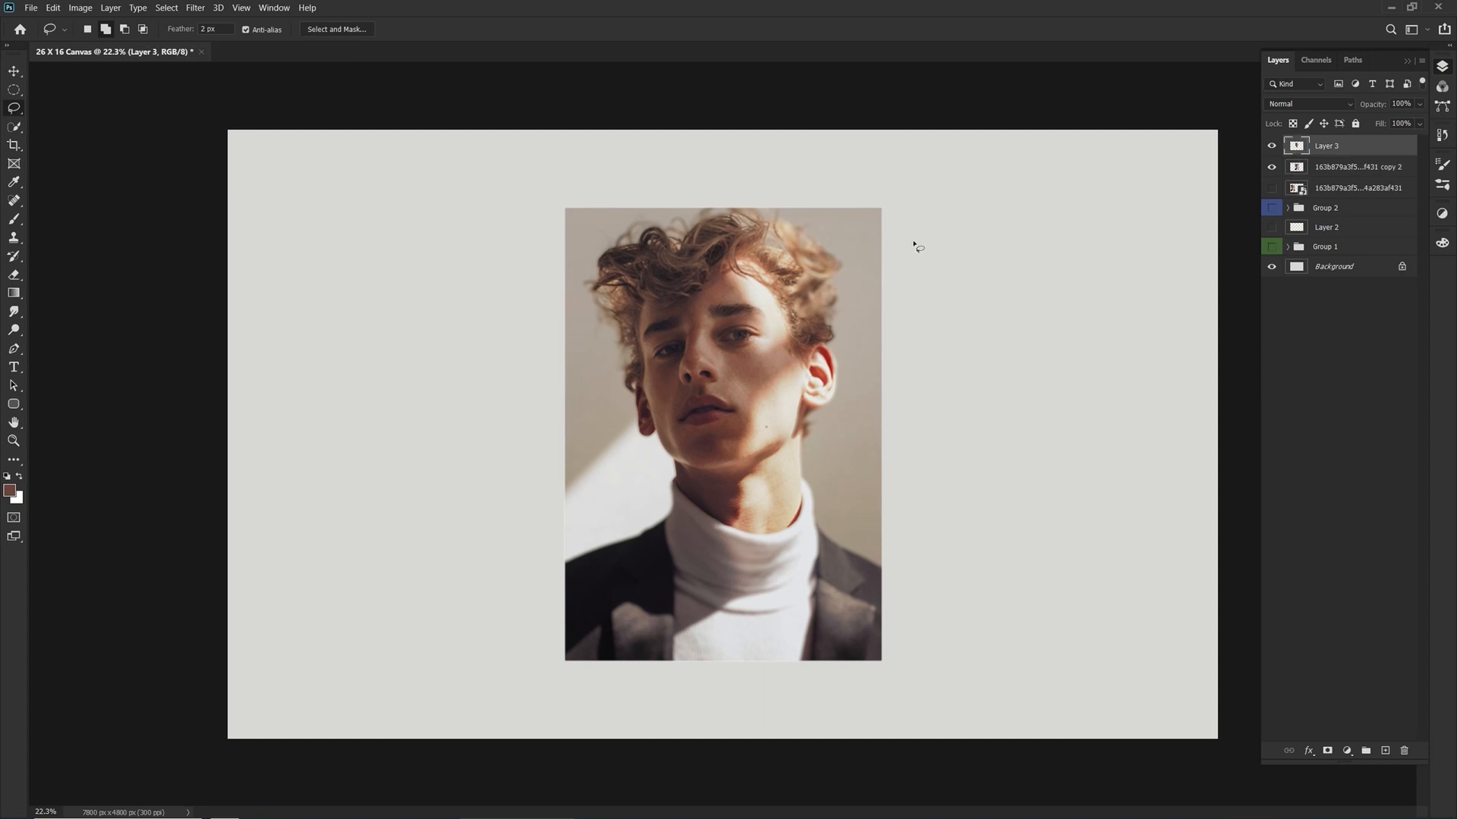
click(1273, 168)
click(1272, 146)
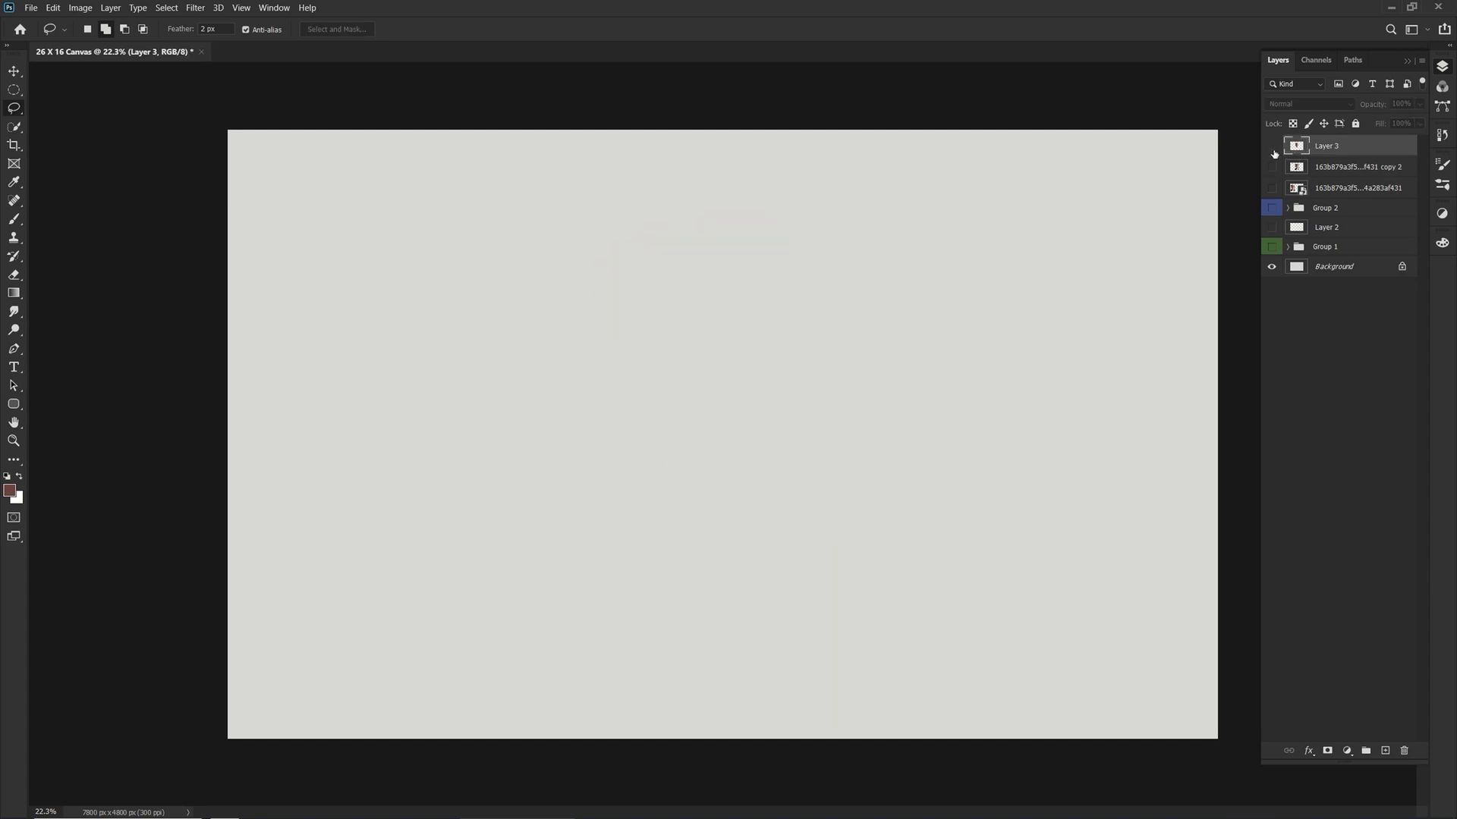
click(1272, 167)
click(1273, 168)
click(1273, 147)
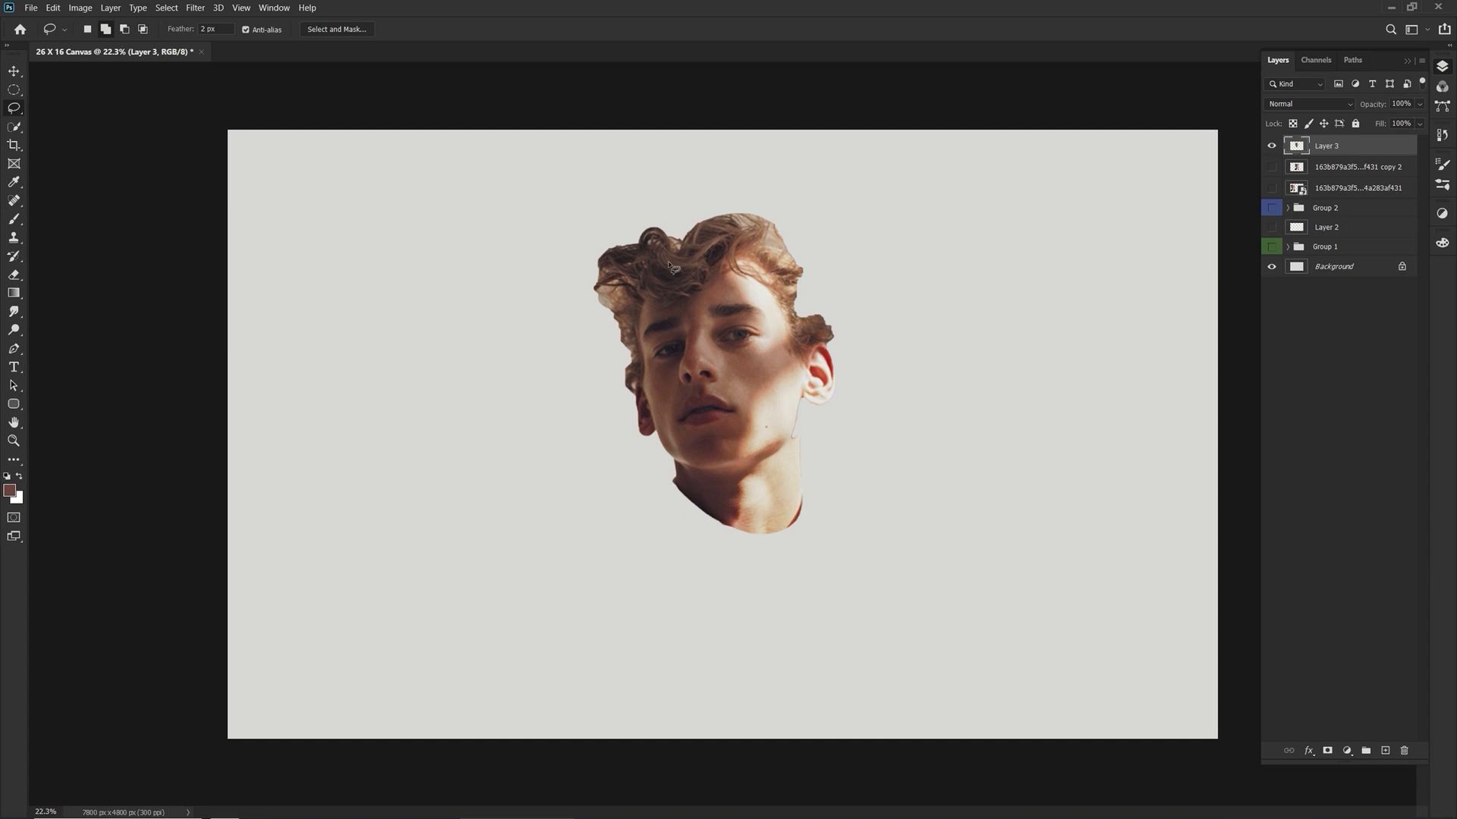
Try a Gaussian Blur with a radius of 3.7 pixels on the head layer, framing the whole head in the filter preview.
click(195, 9)
mouse_move(355, 159)
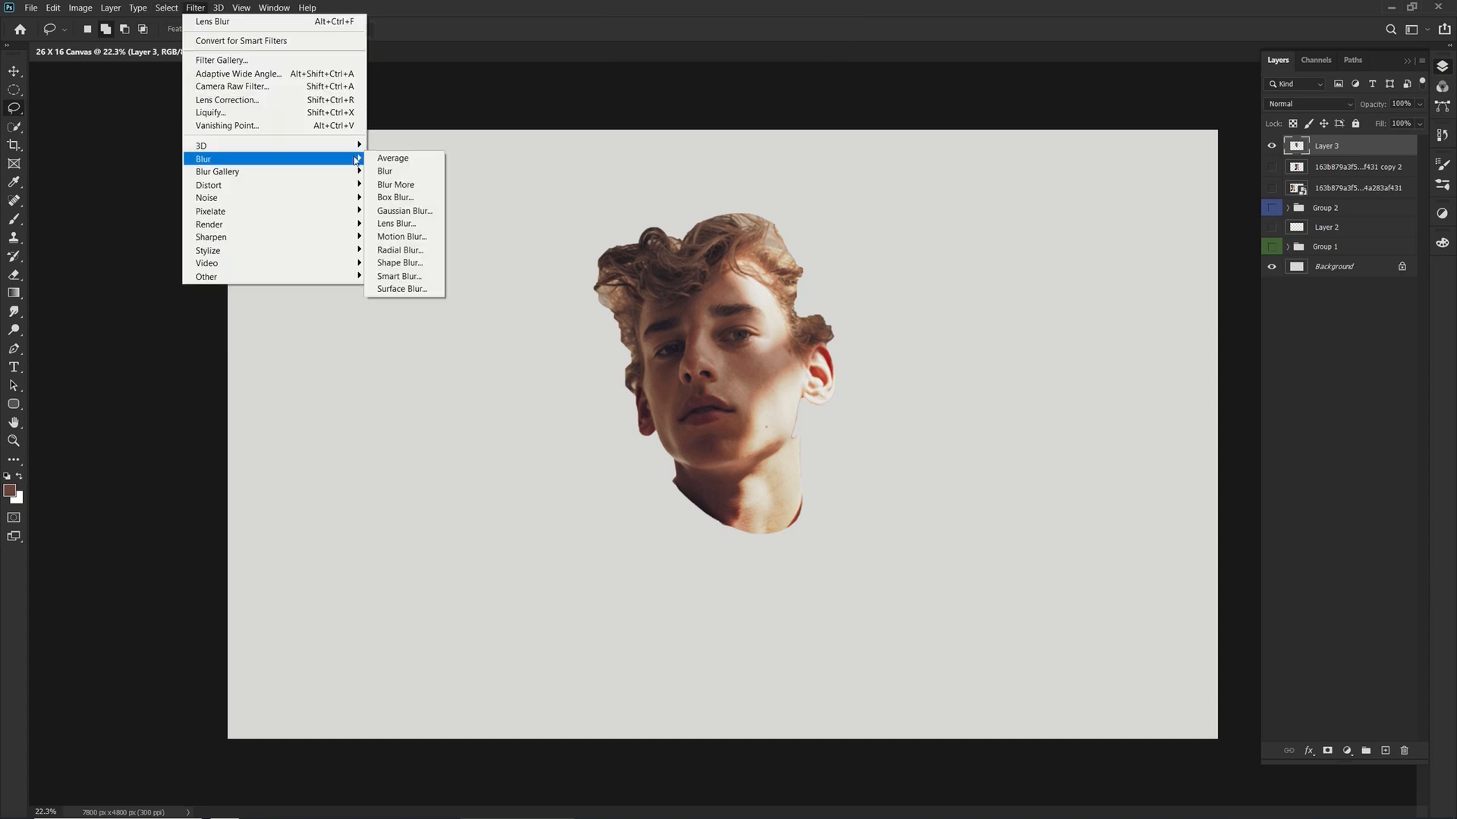
click(391, 216)
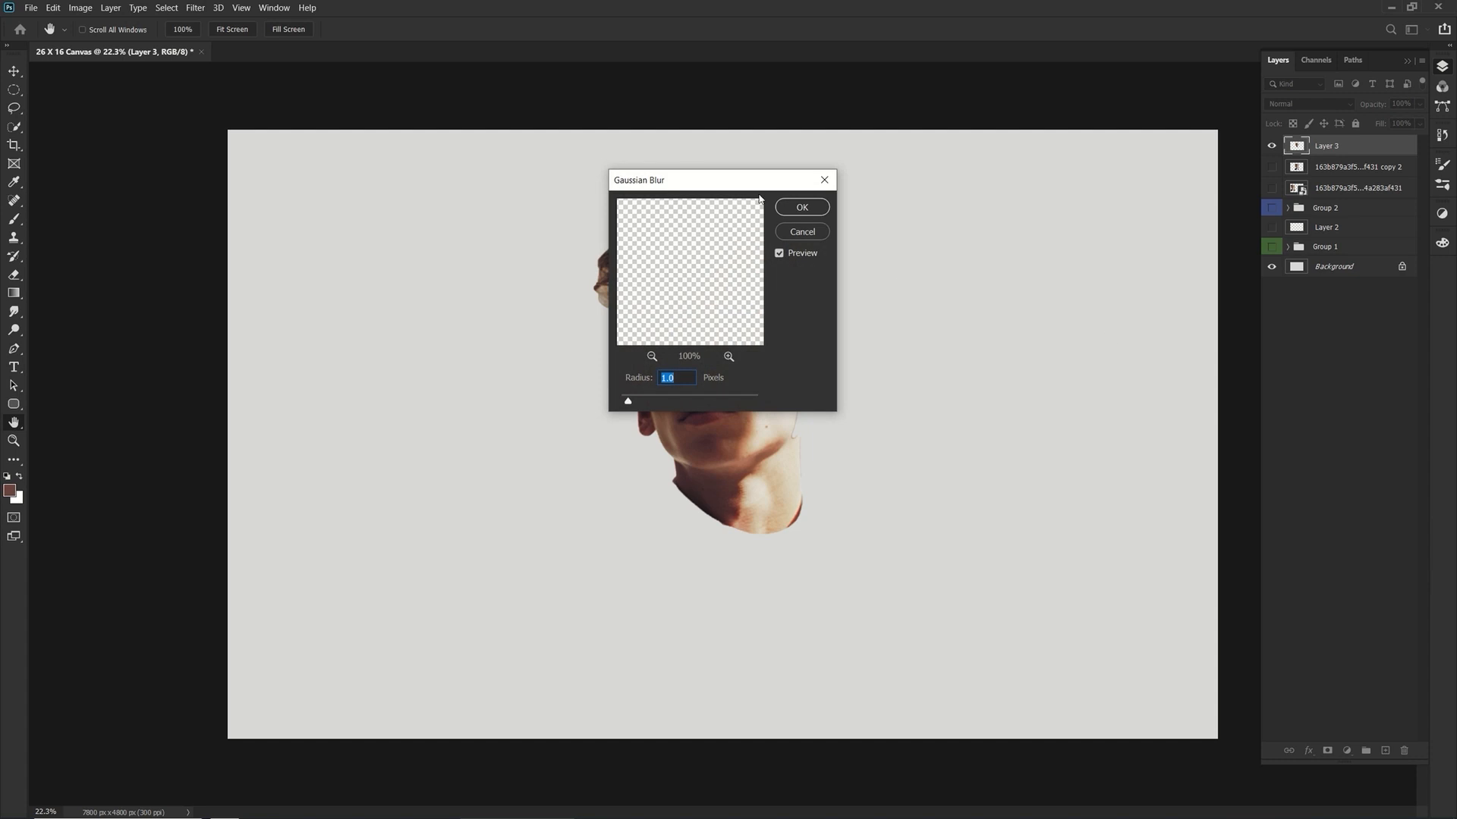
drag(721, 203, 445, 206)
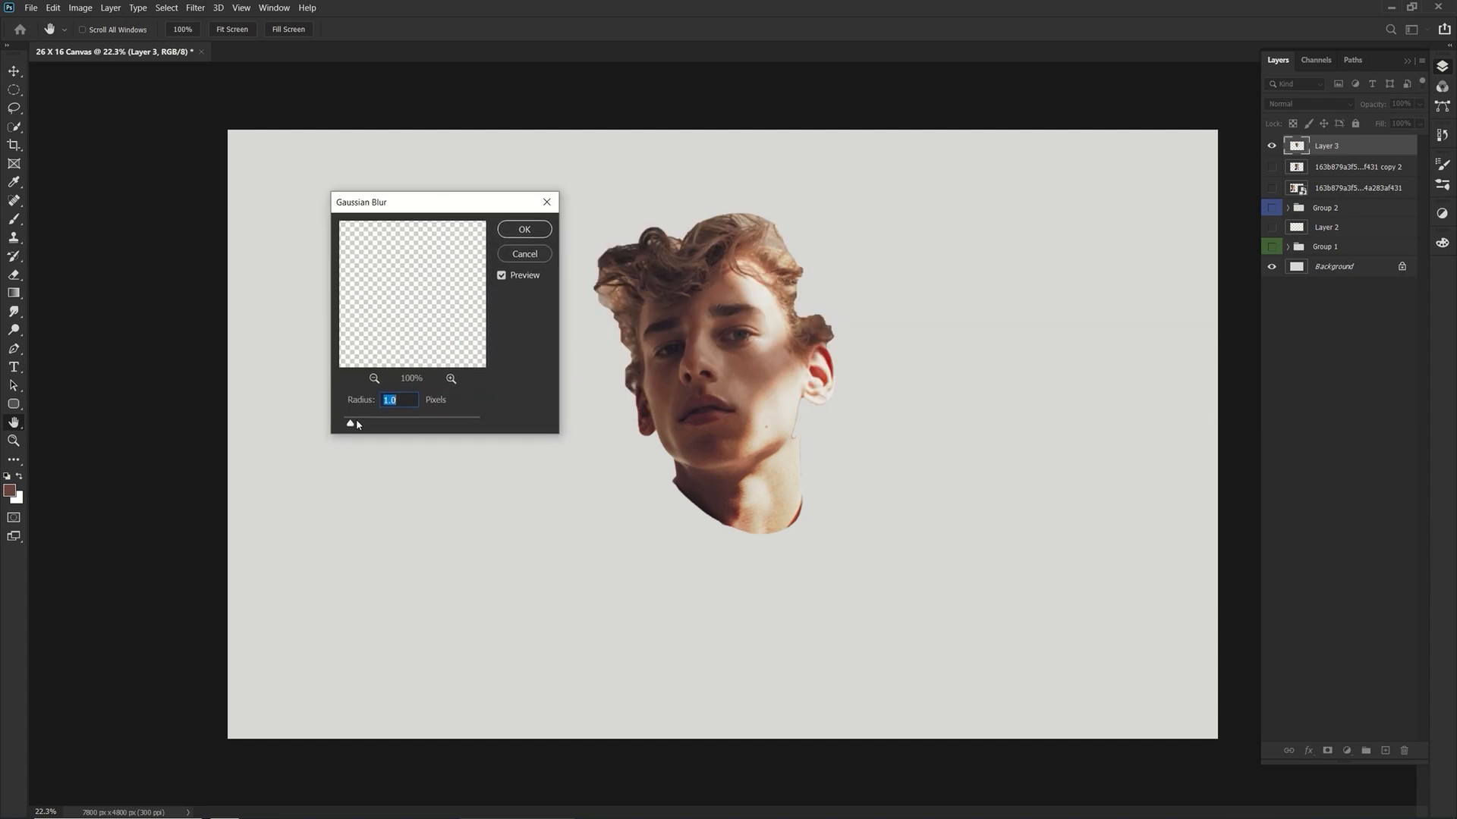
drag(353, 424, 369, 423)
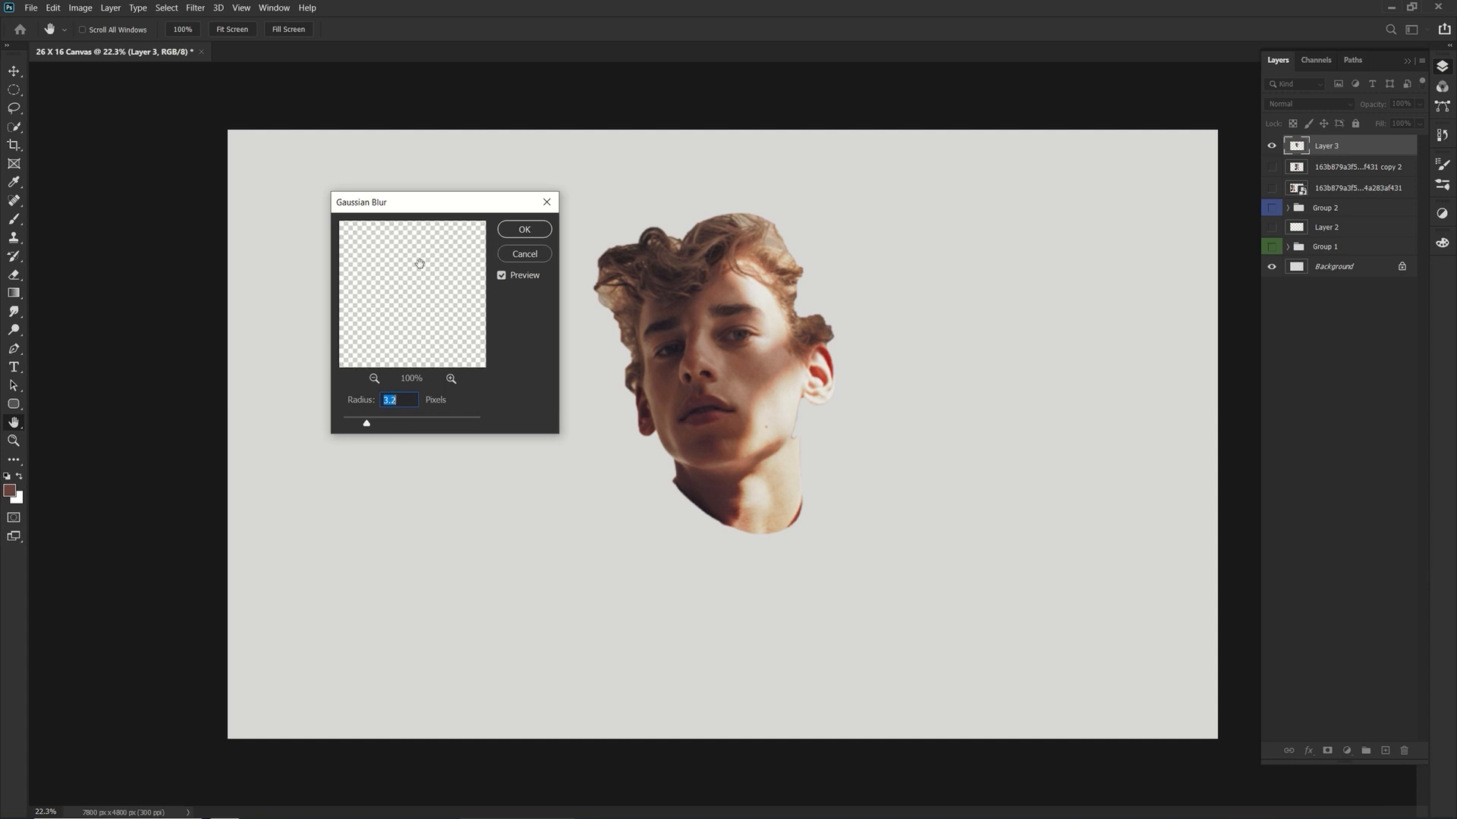
click(374, 378)
click(374, 378)
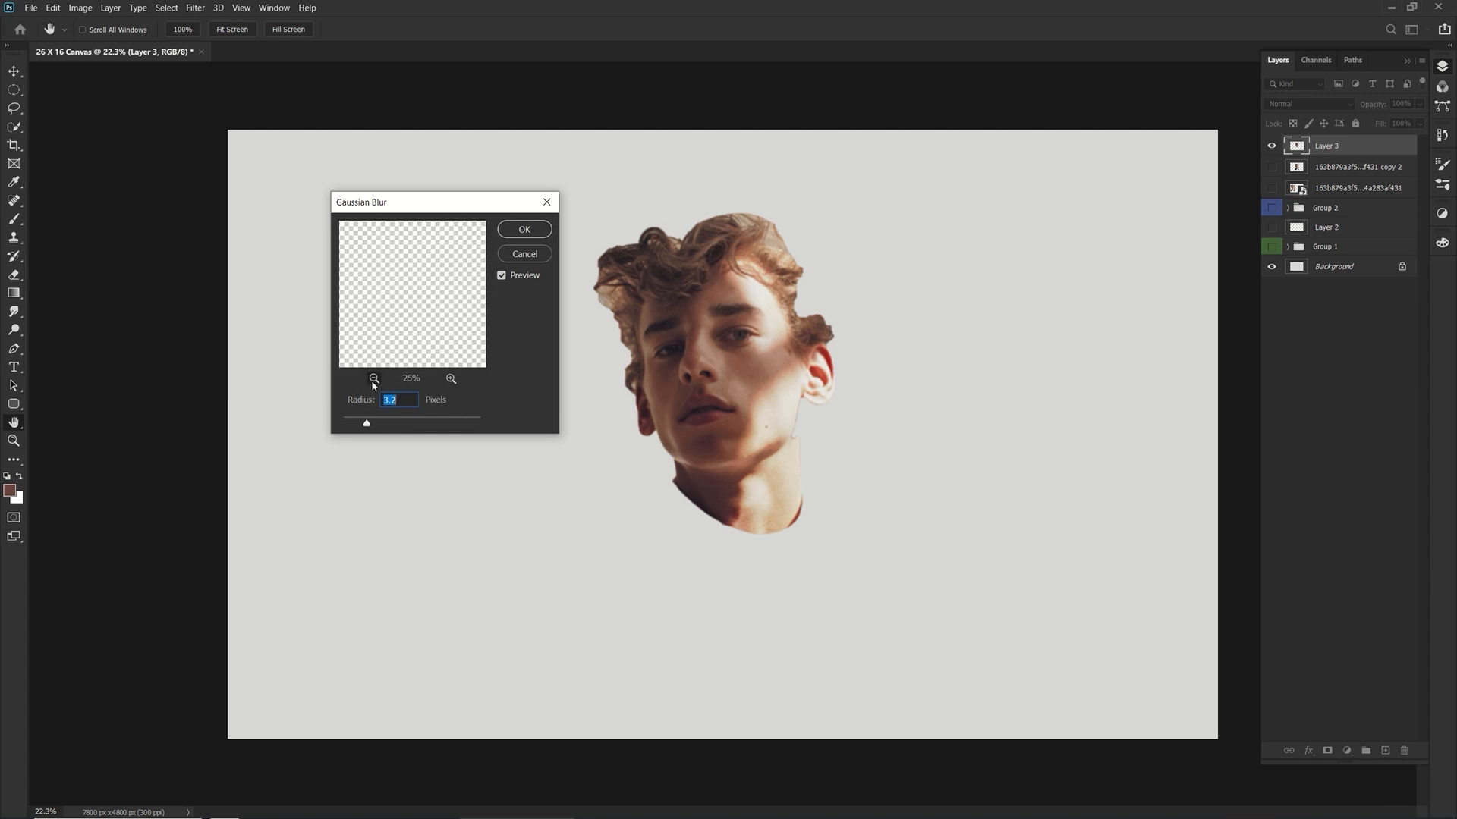
click(374, 378)
drag(404, 317, 461, 294)
scroll(427, 264, up, 5)
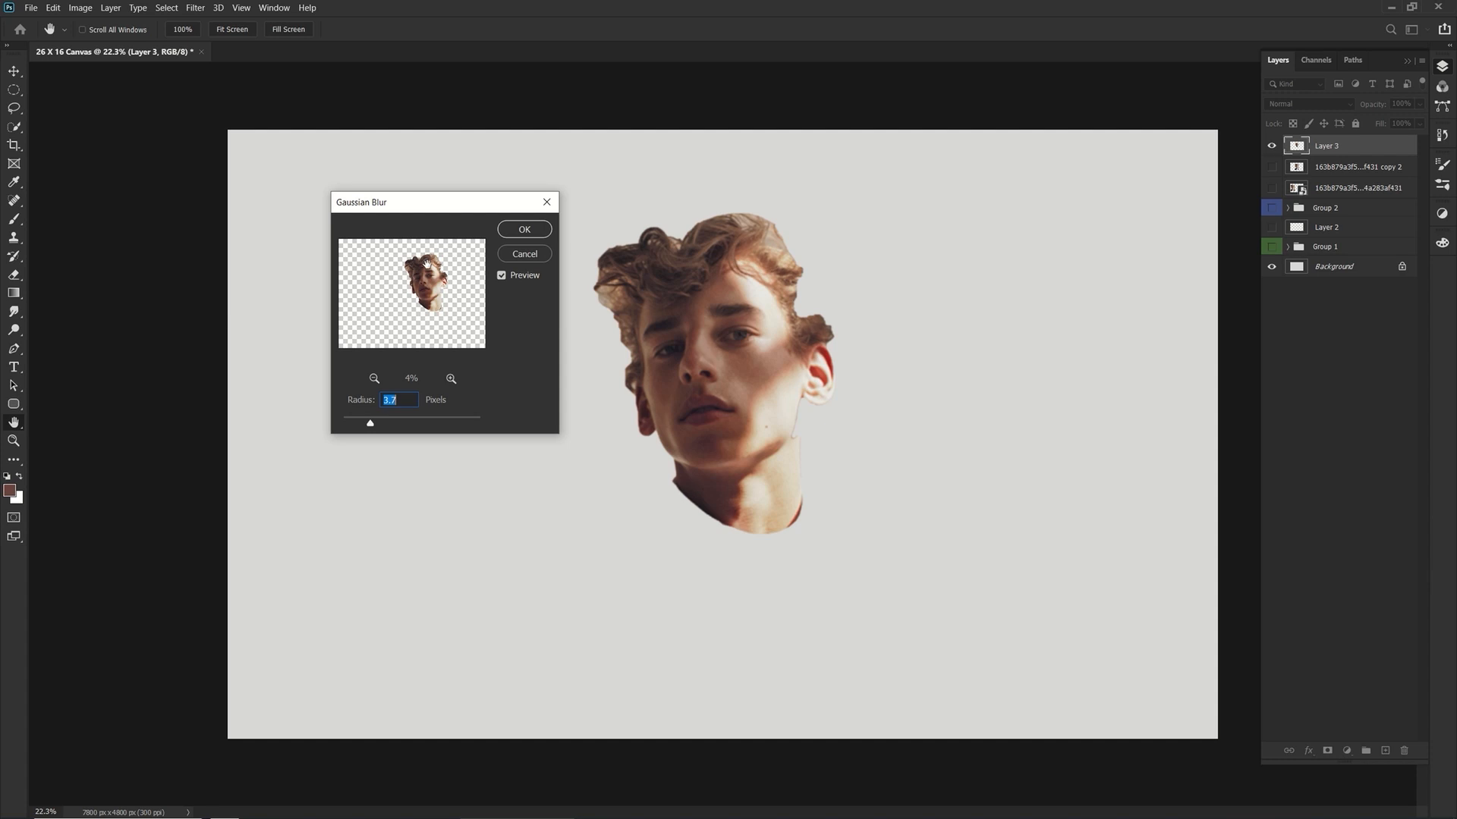
Check the face at 25% in the Gaussian Blur preview, then leave the filter without applying it.
click(451, 377)
click(451, 378)
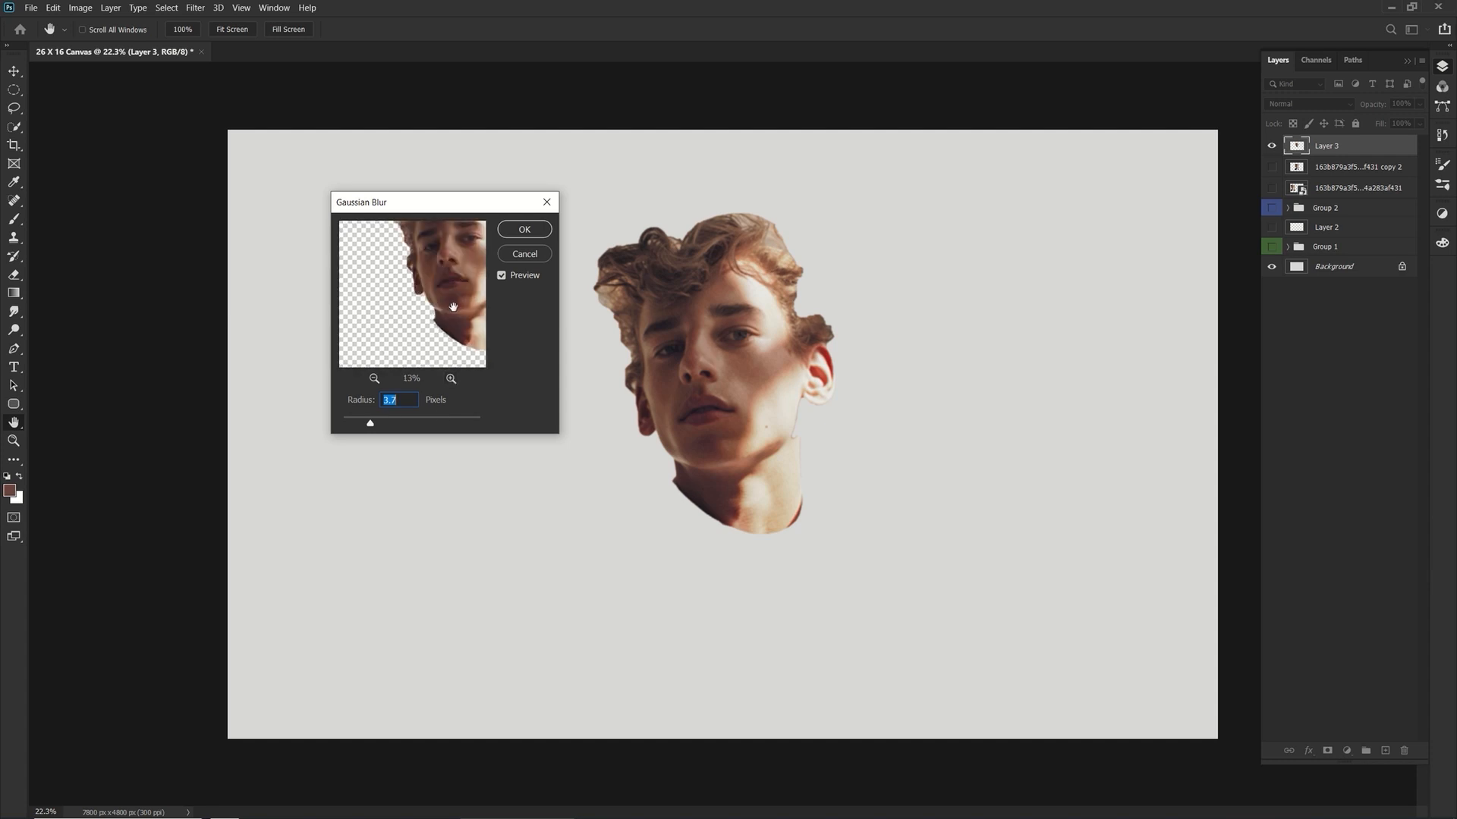
click(451, 378)
click(451, 377)
click(450, 378)
click(451, 378)
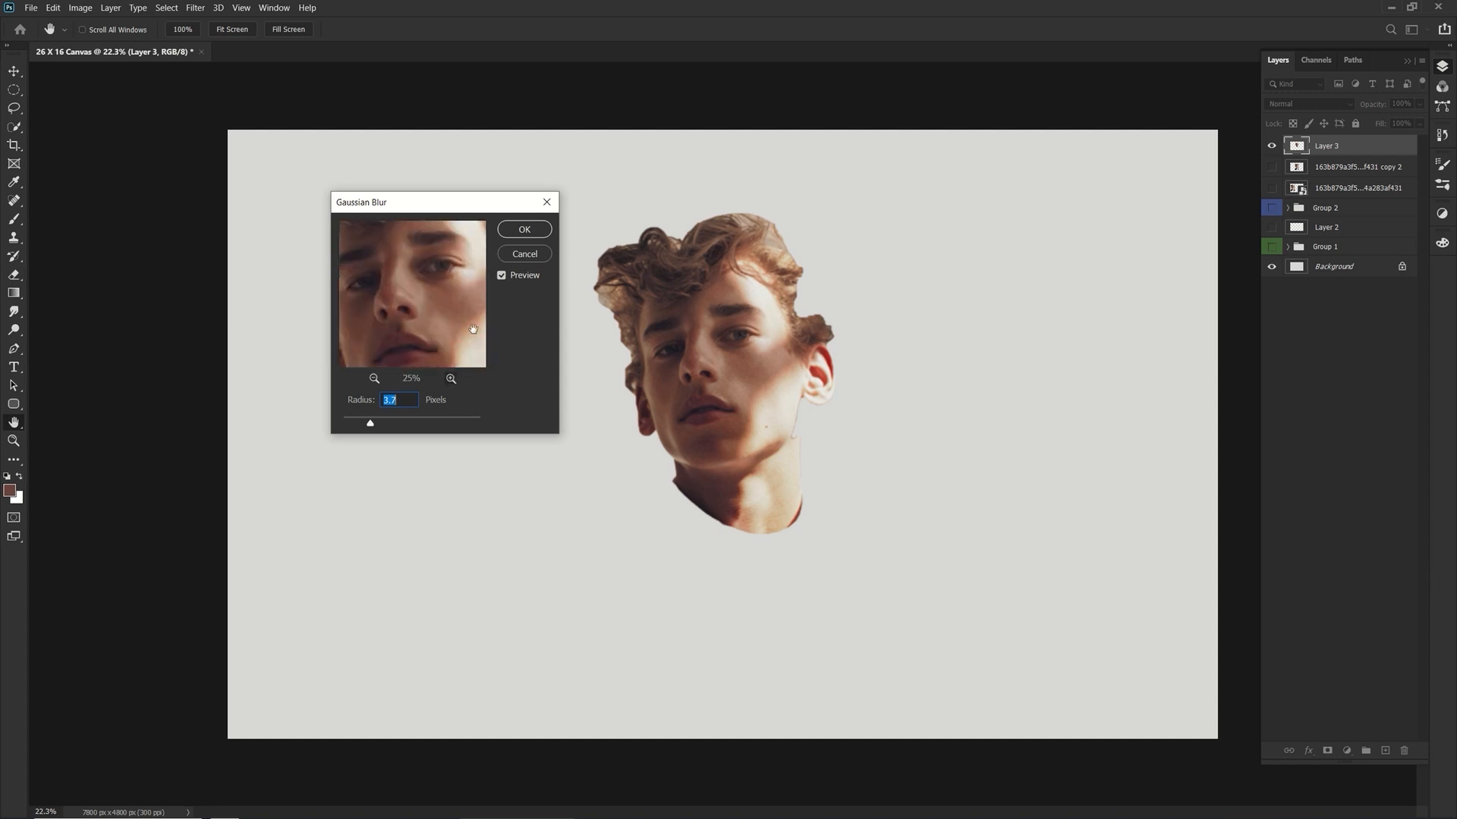
mouse_move(418, 320)
mouse_down()
mouse_move(449, 342)
mouse_move(498, 305)
mouse_move(407, 321)
mouse_up()
key(Return)
Lasso the face and neck just inside the head's outer edge with a 2 px feather, then invert the selection.
key(l)
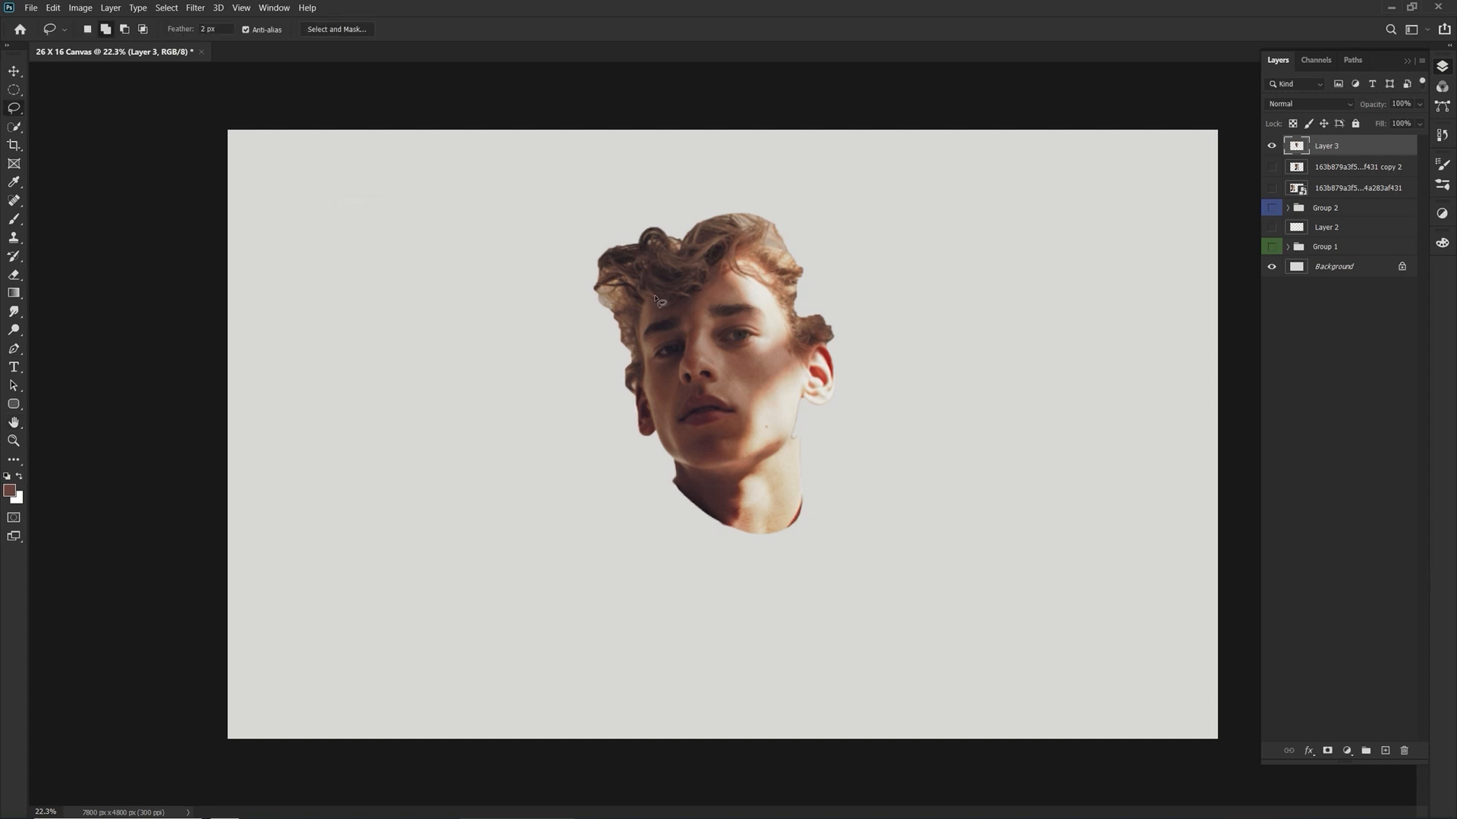
mouse_move(649, 398)
mouse_down()
mouse_move(628, 290)
mouse_move(731, 241)
mouse_move(775, 270)
mouse_up()
mouse_move(791, 321)
mouse_down()
mouse_move(816, 379)
mouse_move(788, 422)
mouse_move(787, 516)
mouse_move(734, 514)
mouse_move(681, 464)
mouse_up()
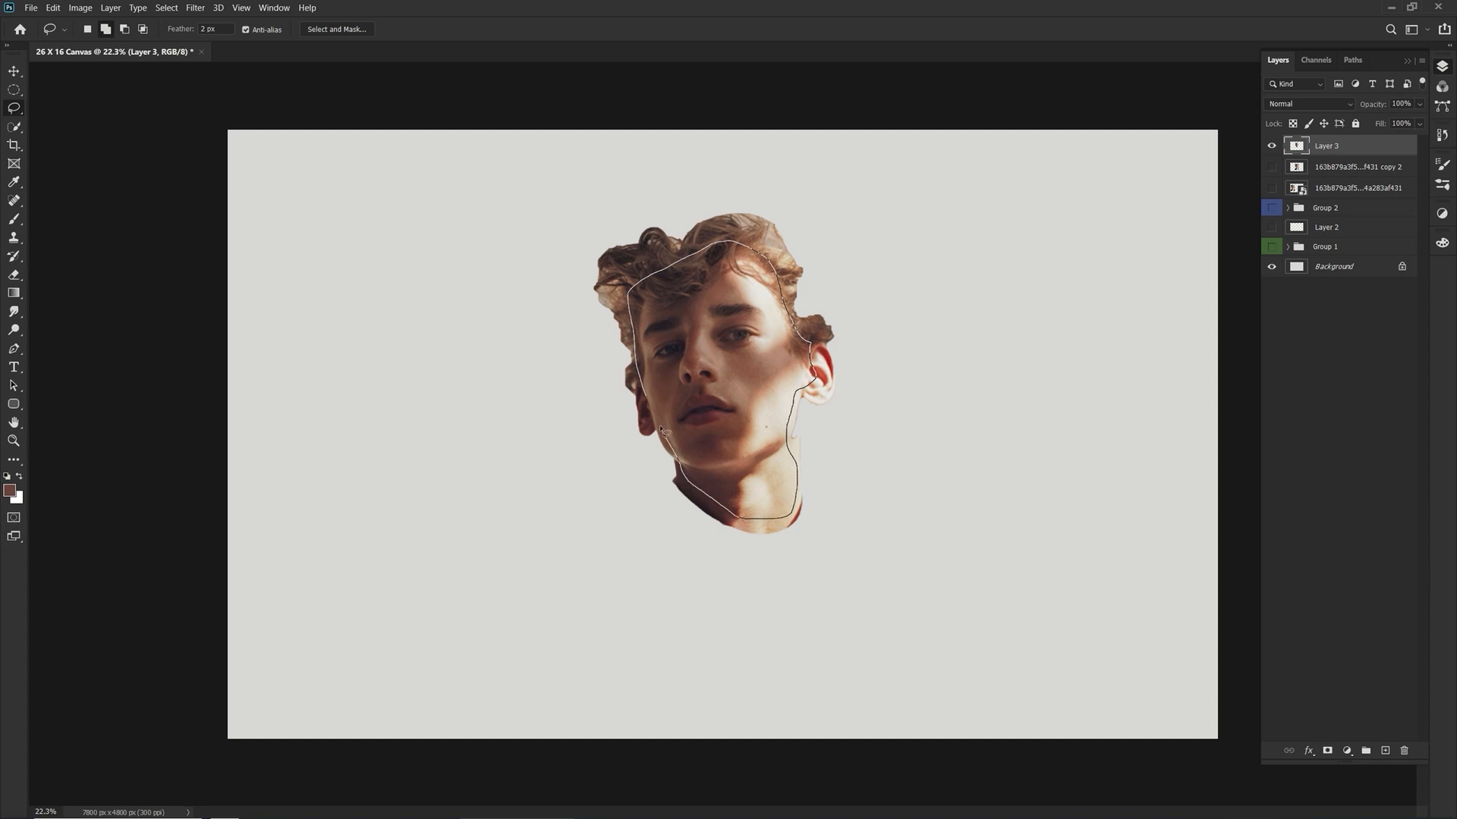
drag(652, 400, 650, 396)
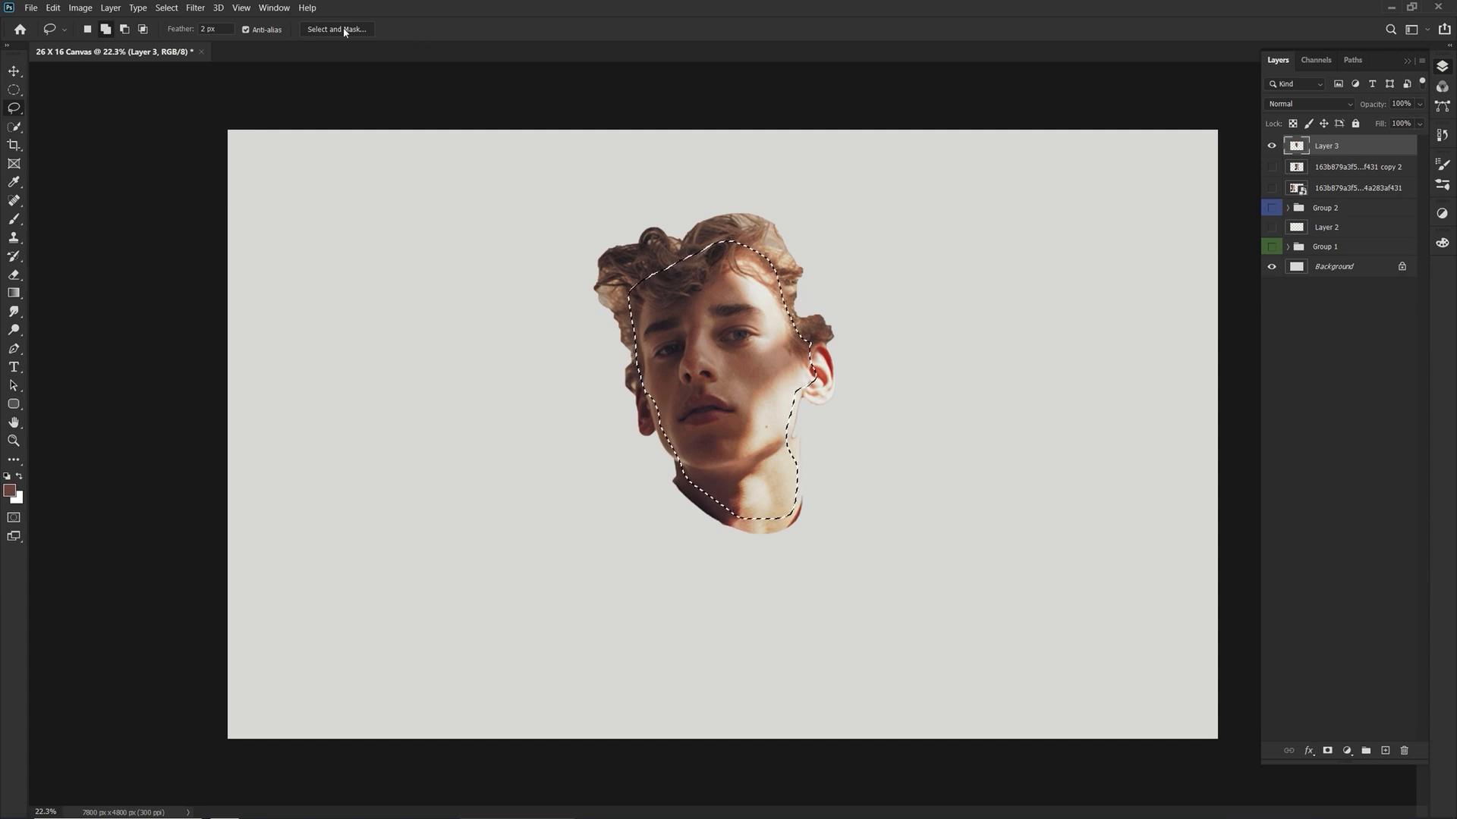
key(ctrl+shift+i)
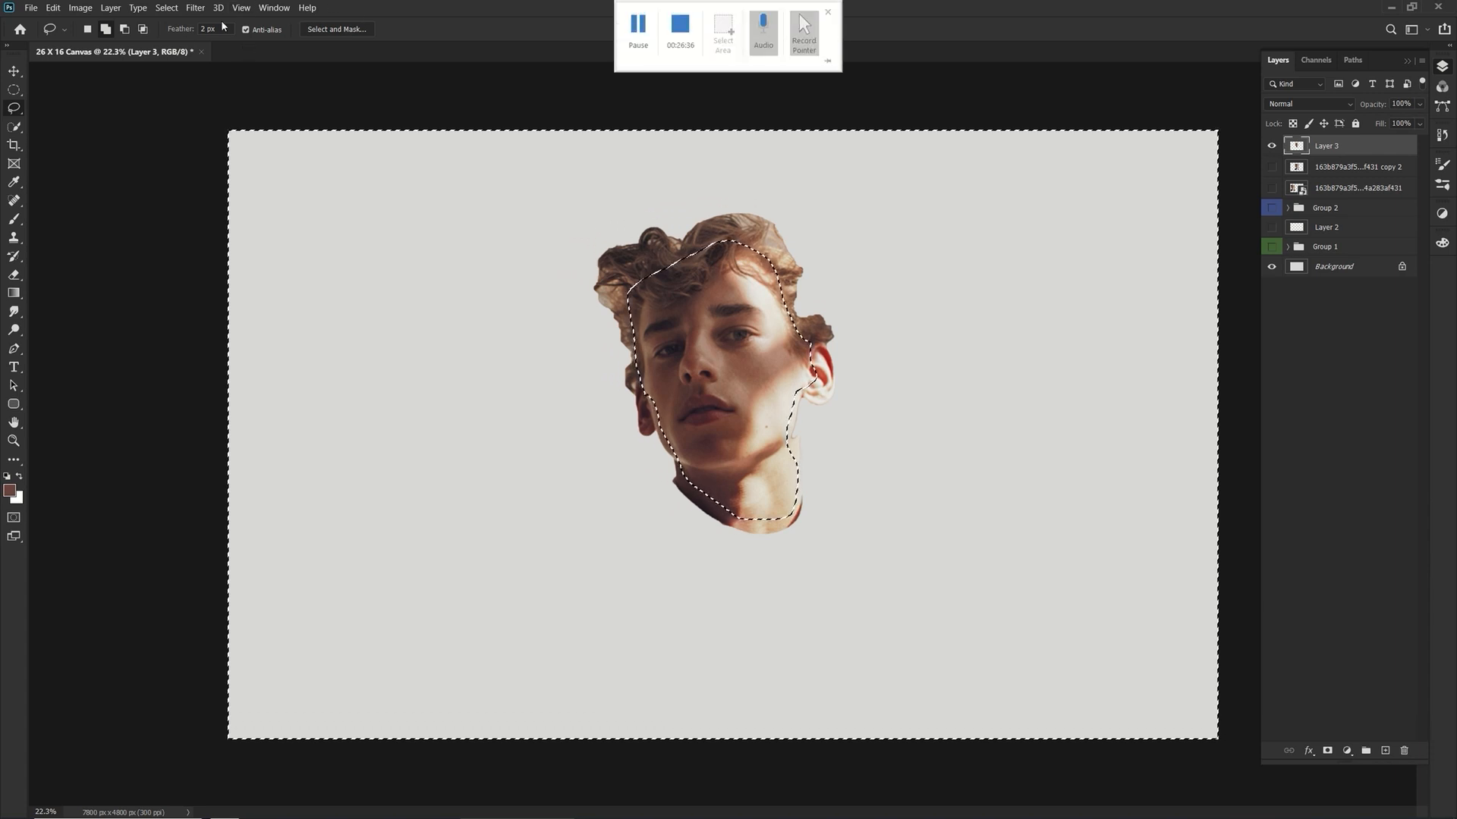
Start Gaussian Blur on the selected outer edge of the head layer and frame the hair and eyes at 17% in the preview.
click(197, 8)
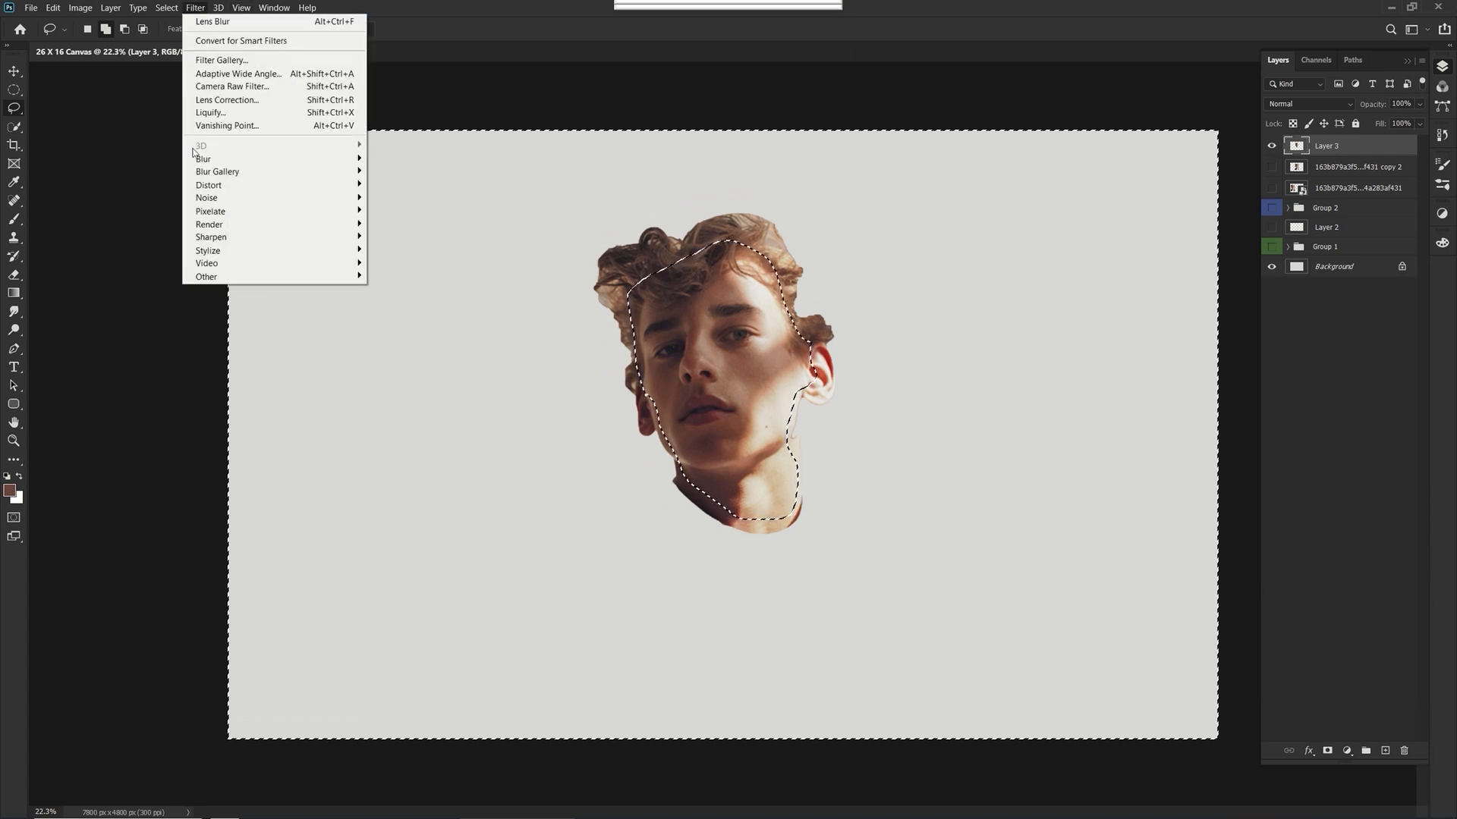
mouse_move(267, 160)
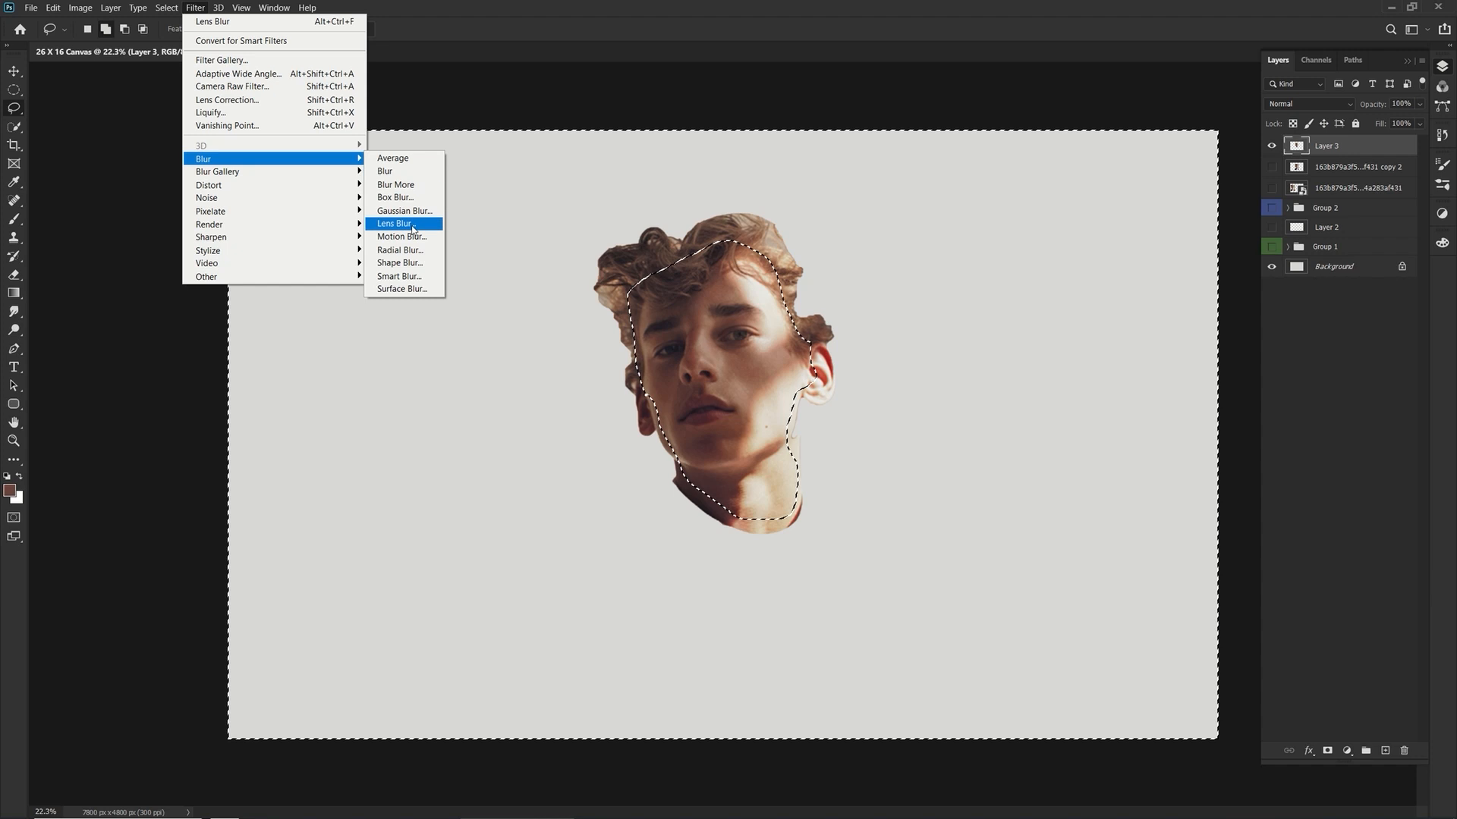
click(402, 223)
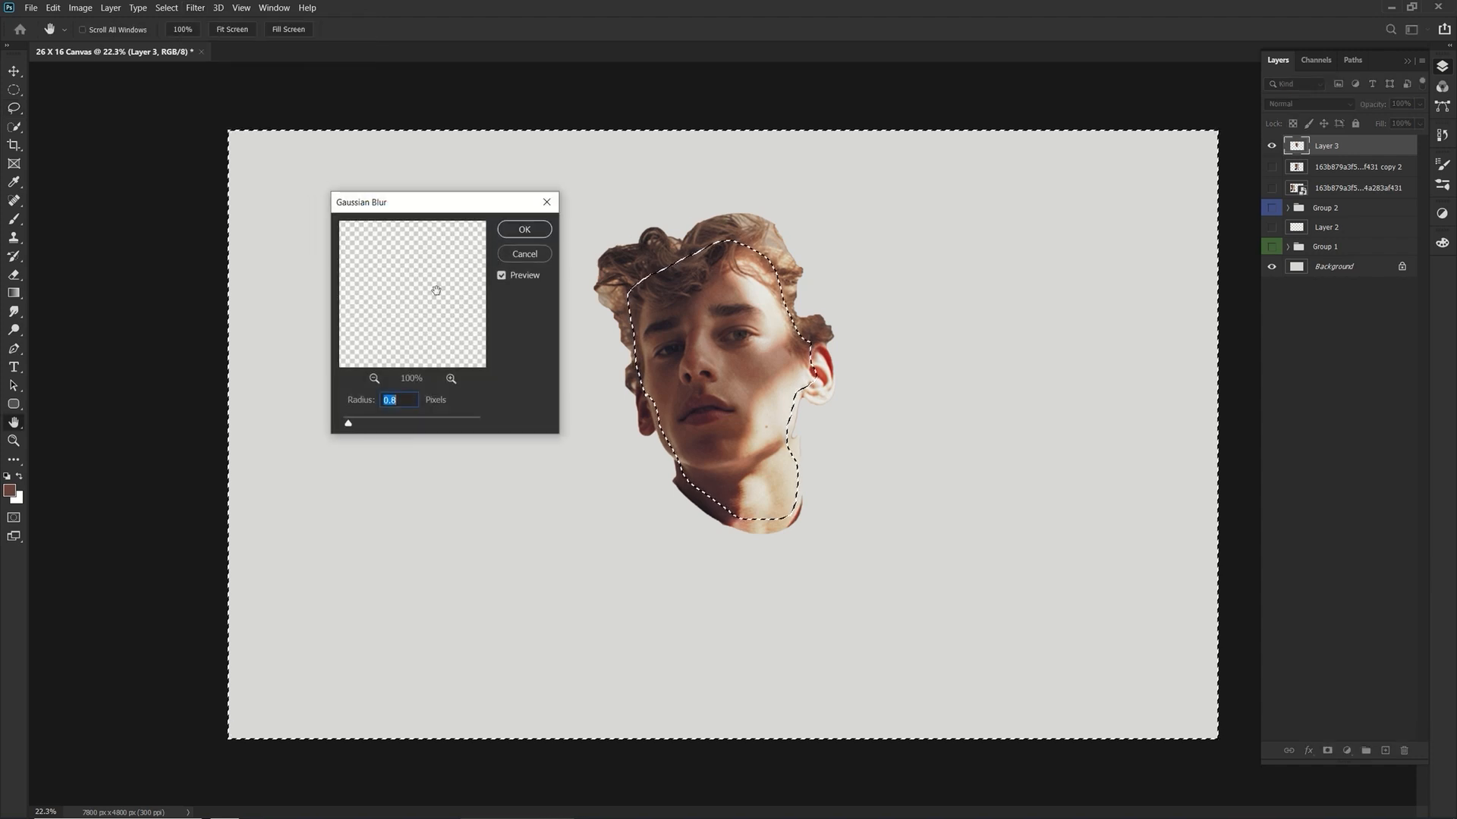
key(Down)
key(Down)
click(374, 378)
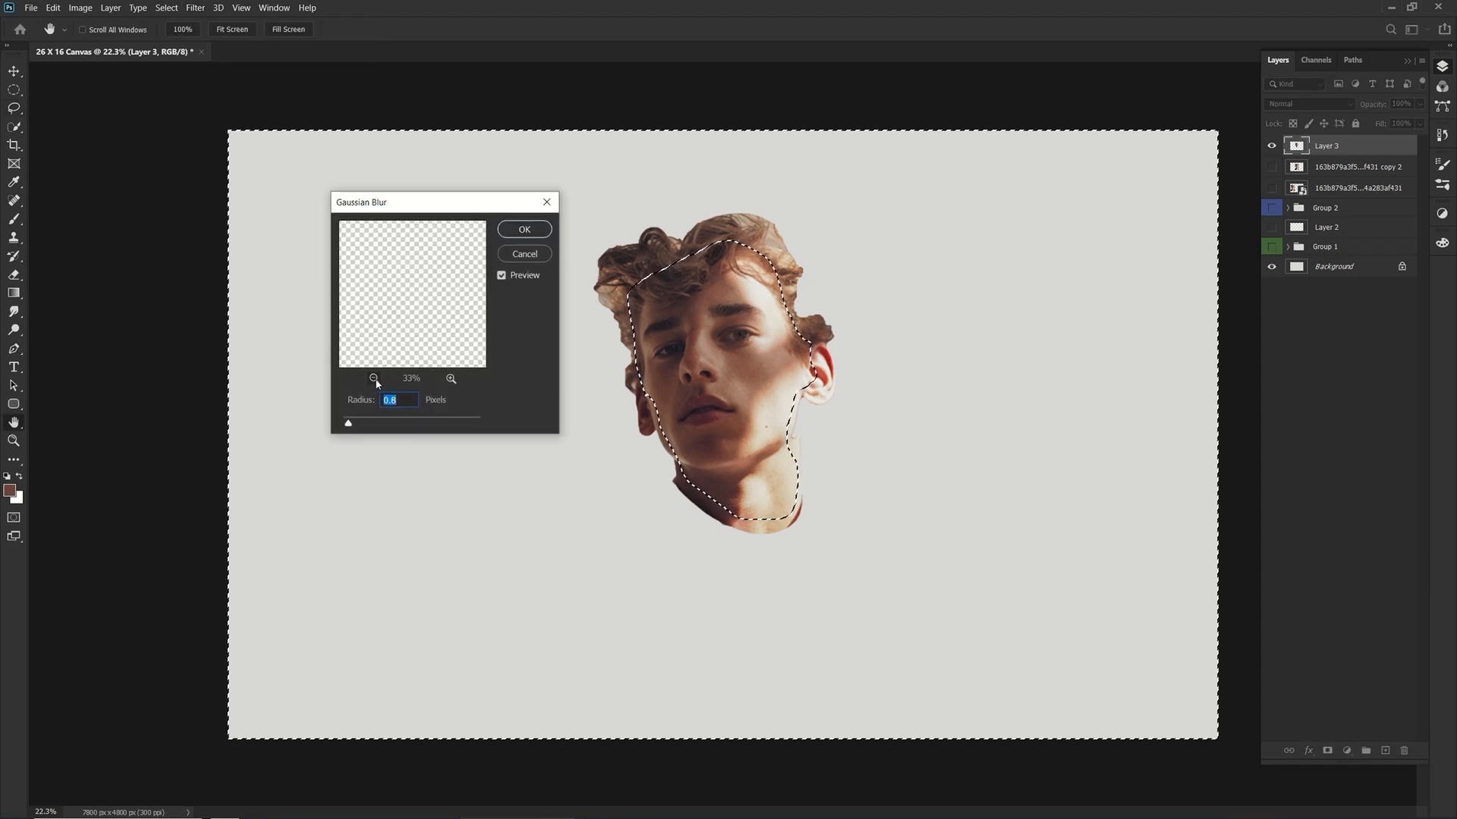
click(374, 379)
click(374, 379)
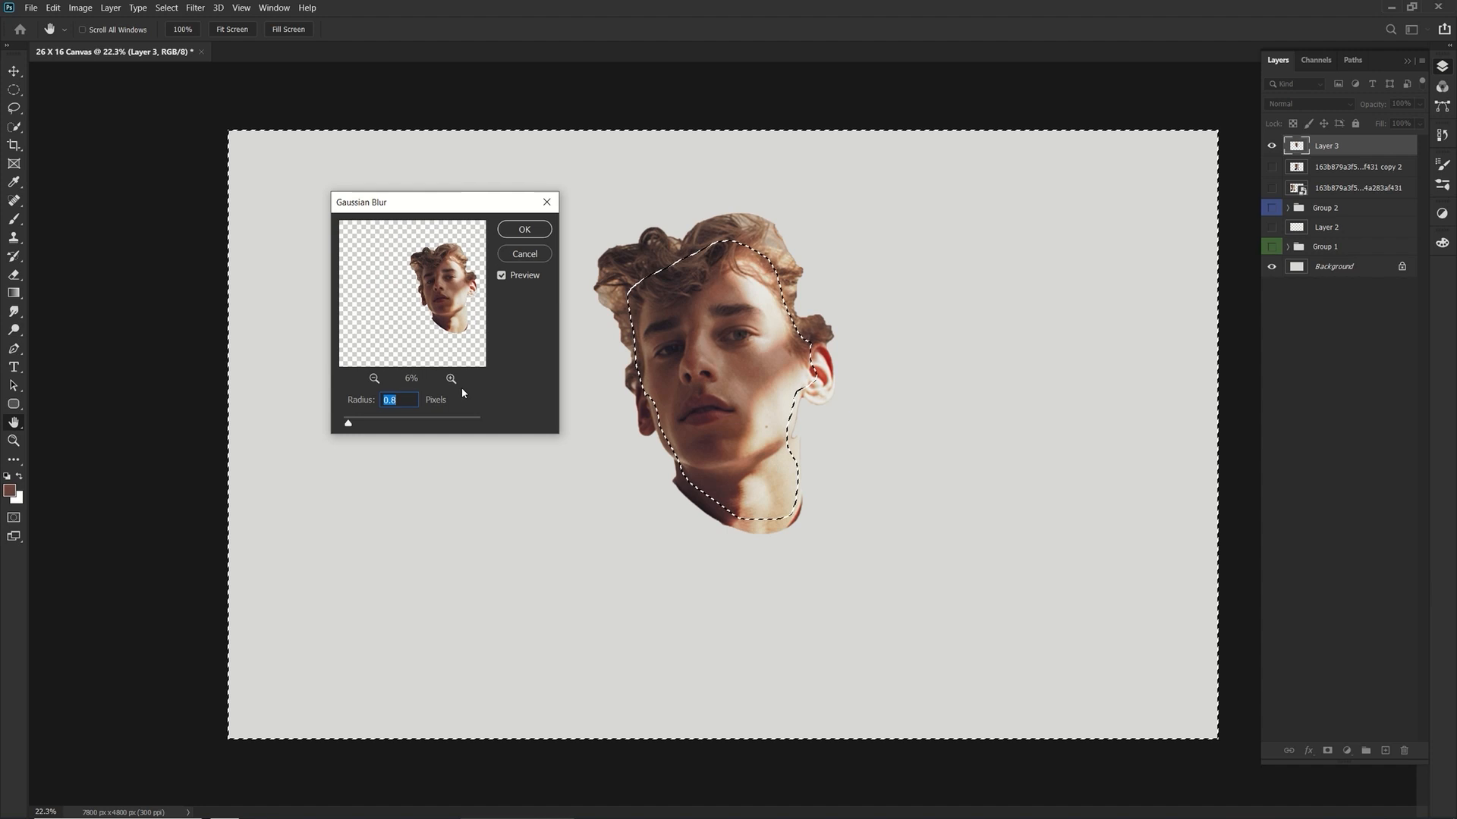
click(451, 379)
click(451, 378)
drag(454, 364, 384, 355)
click(375, 378)
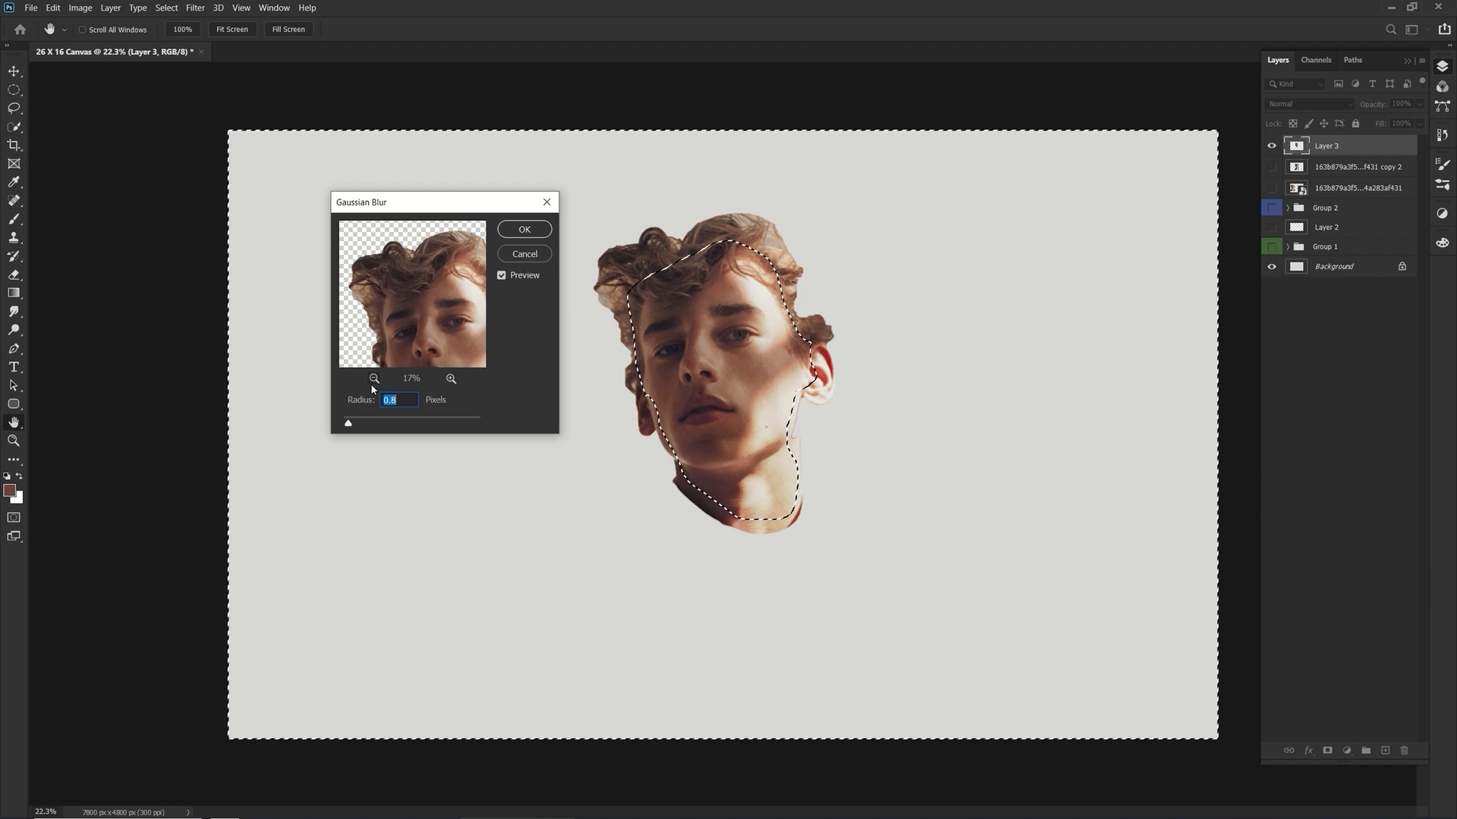
Apply the Gaussian Blur with a radius of 4.1 pixels to the head's edges and deselect.
drag(348, 423, 361, 427)
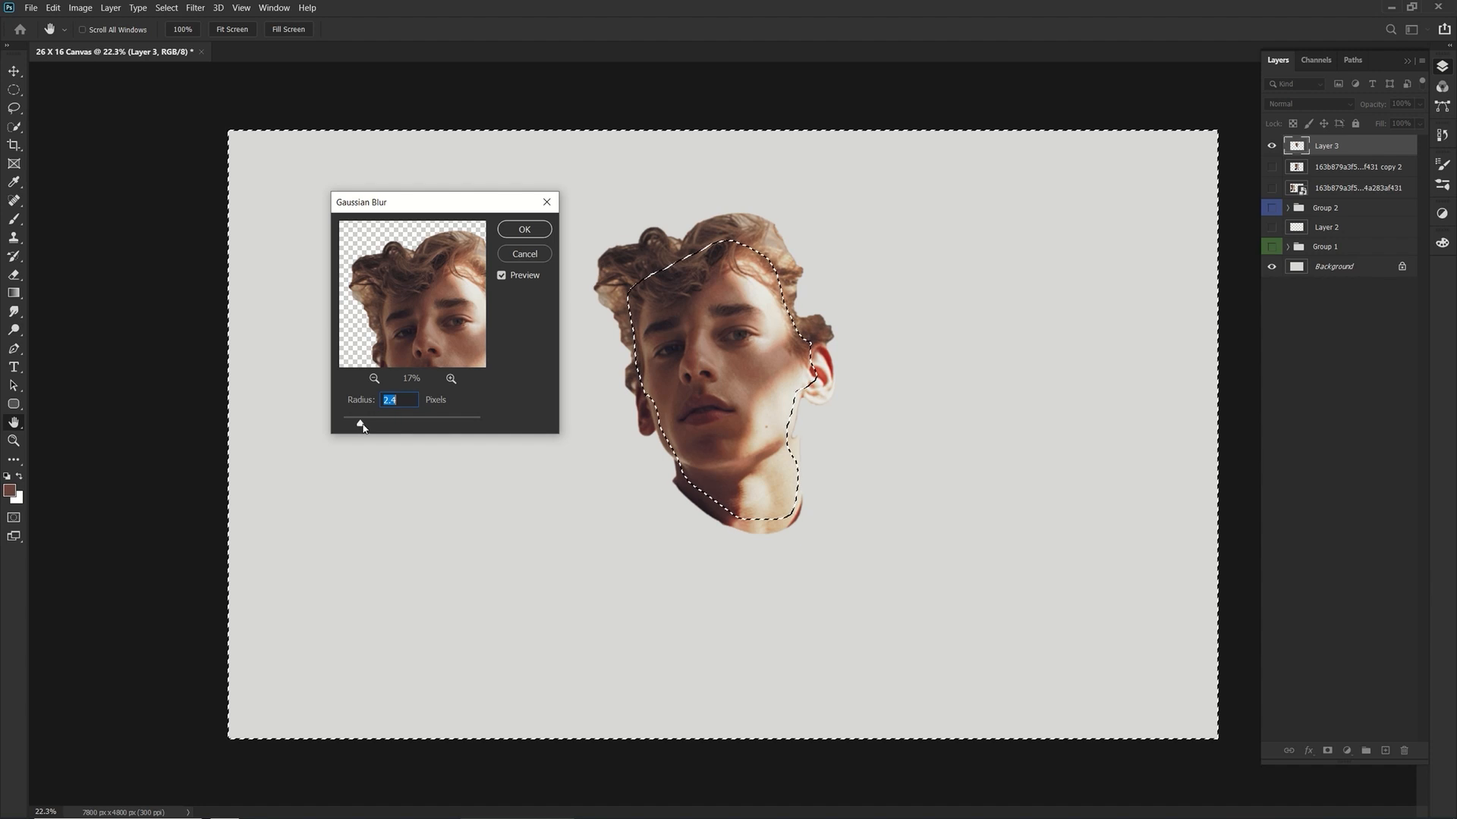
drag(361, 424, 371, 430)
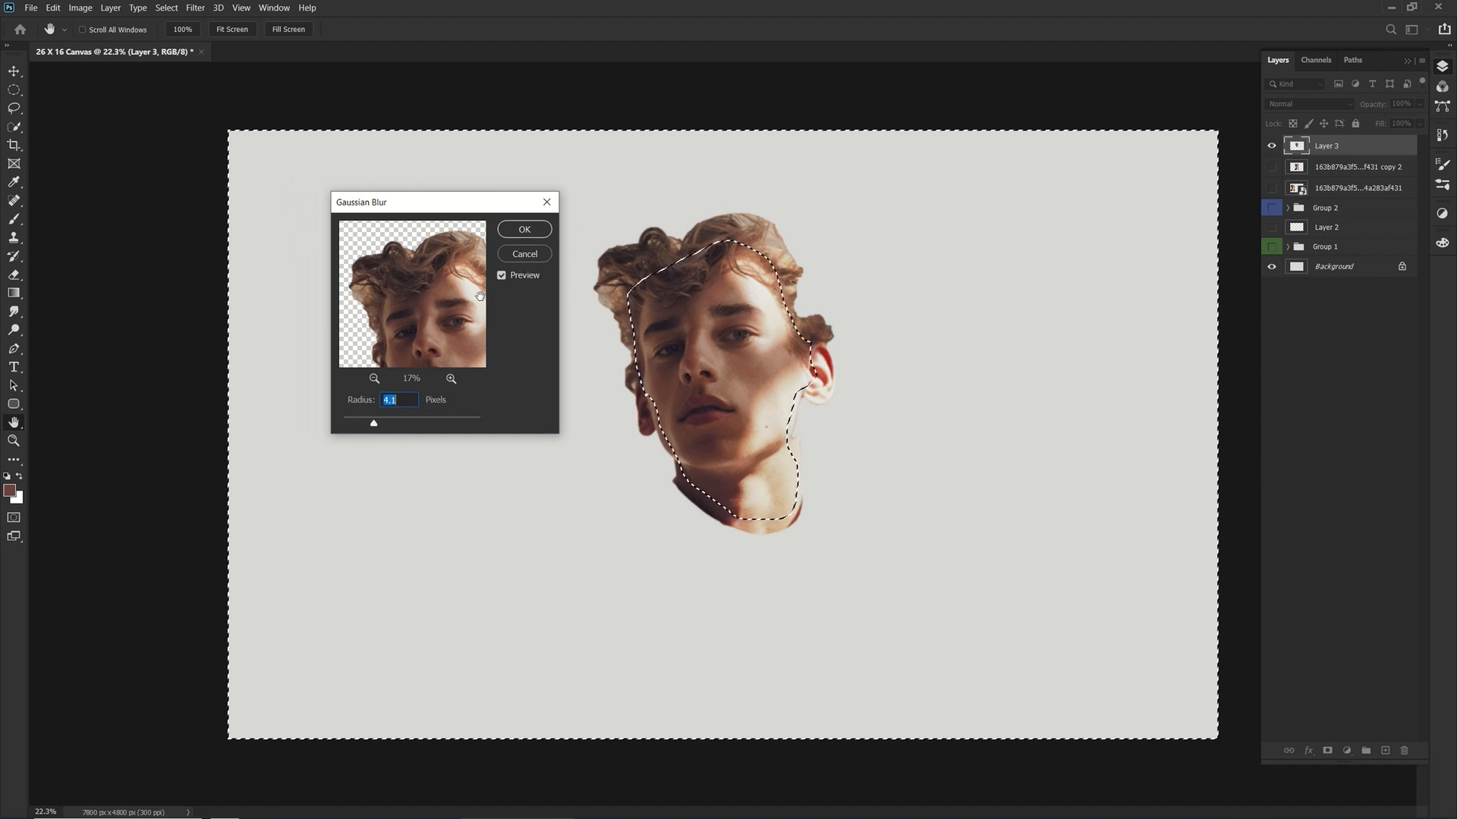
key(Return)
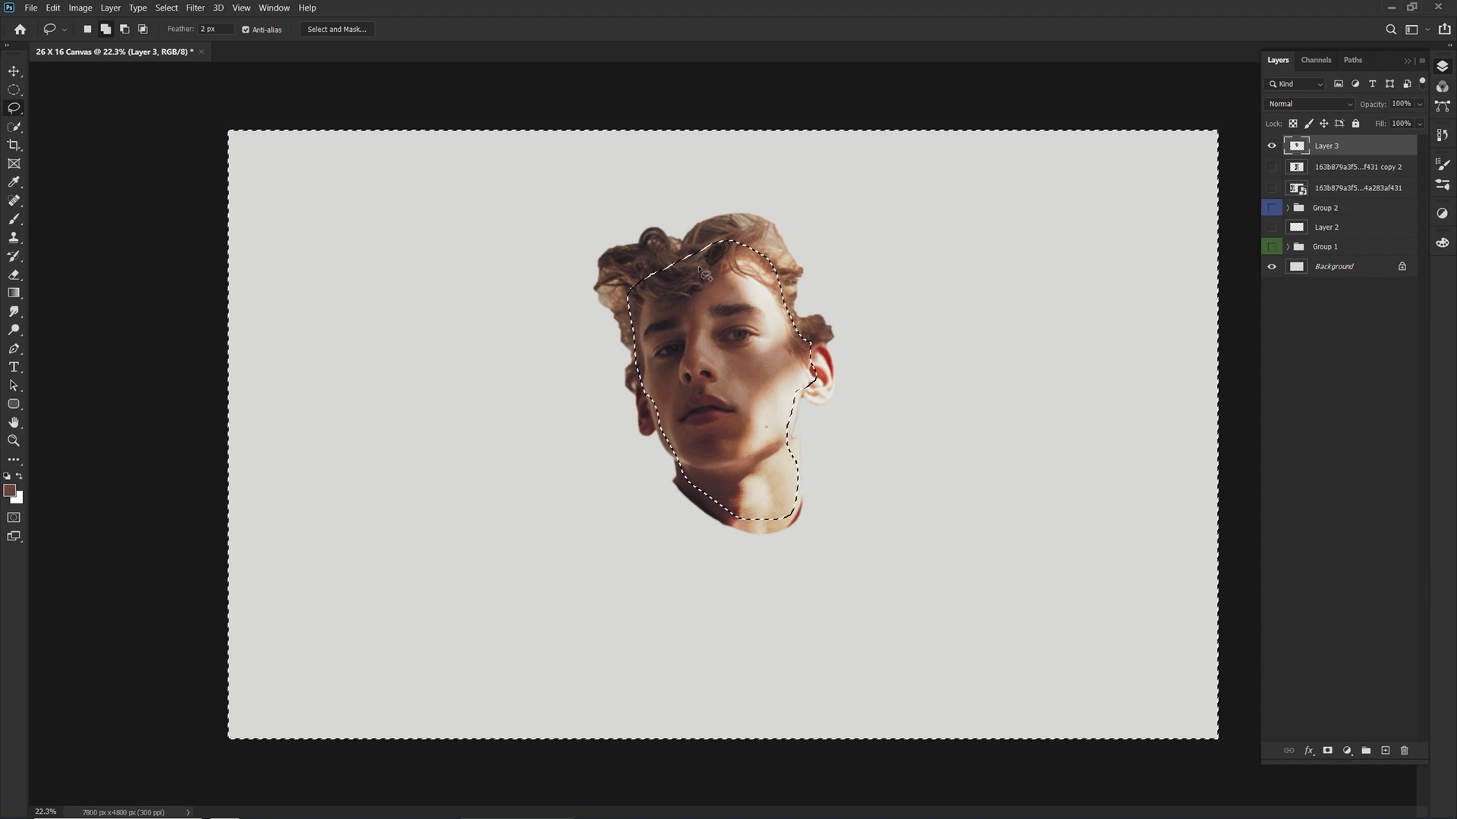
key(ctrl+d)
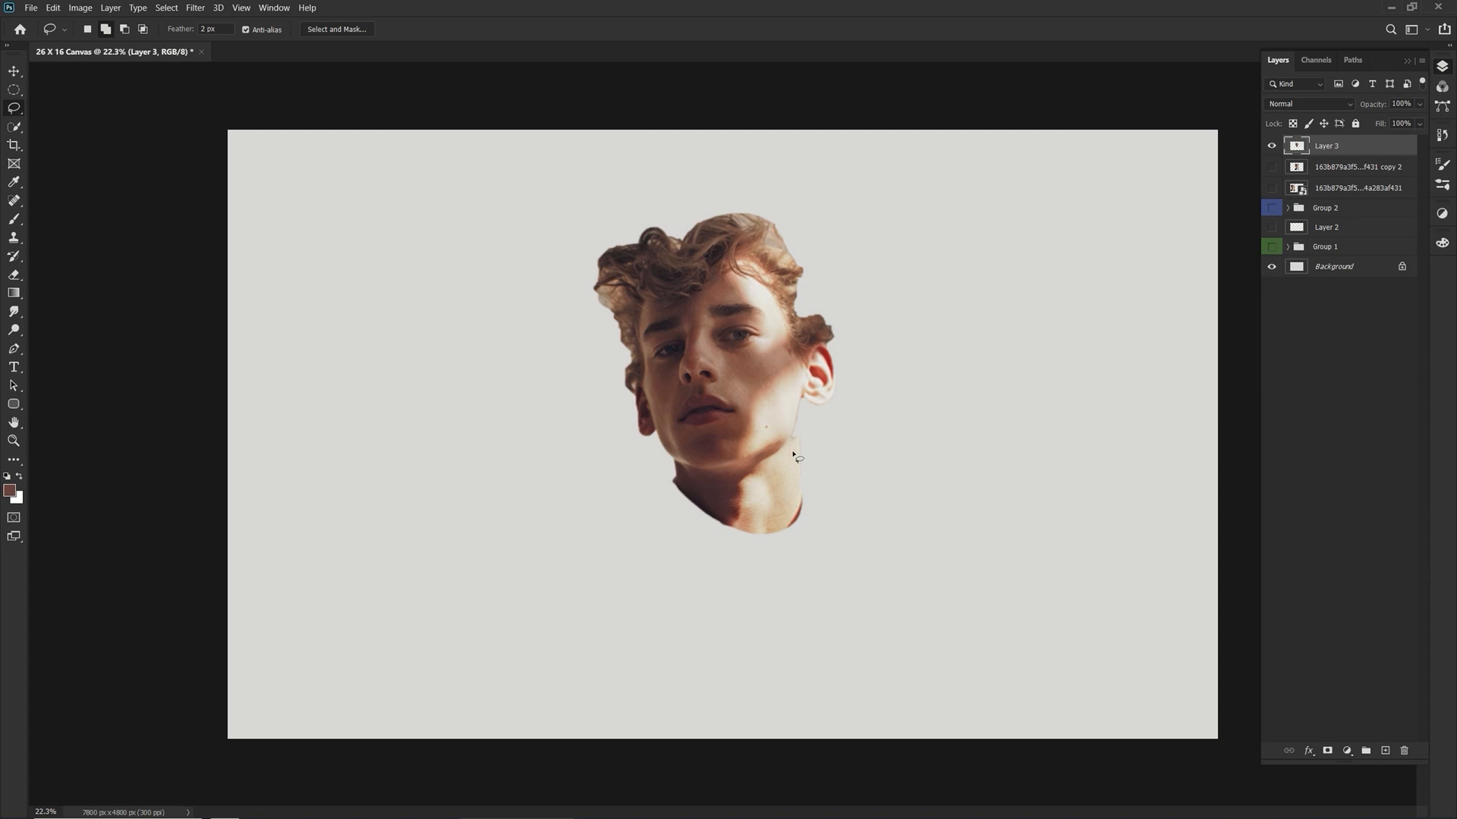
Show the blurred portrait layer, group it with the head layer, and give the group an orange colour label.
click(1271, 166)
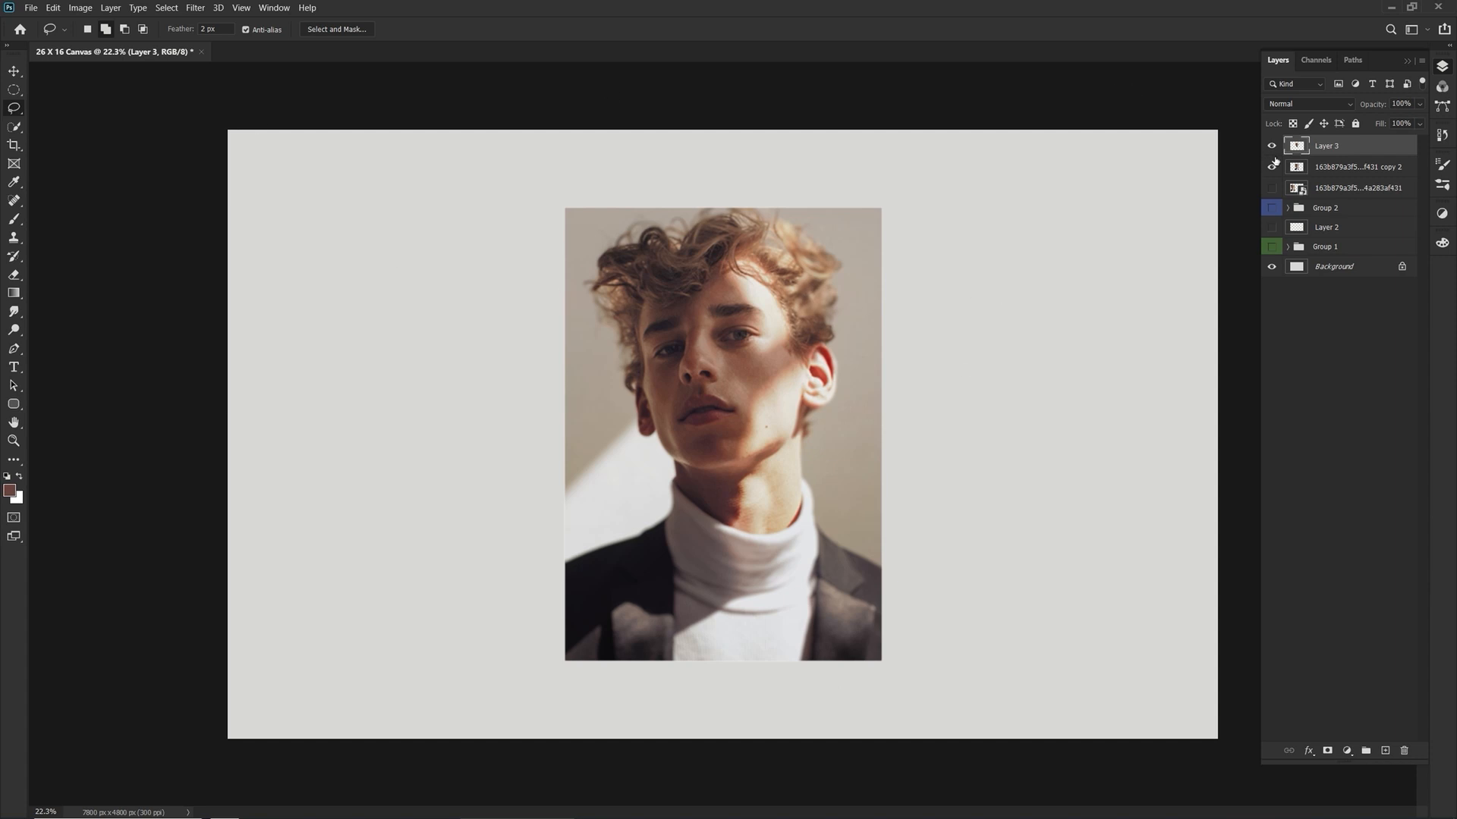
shift+click(1323, 168)
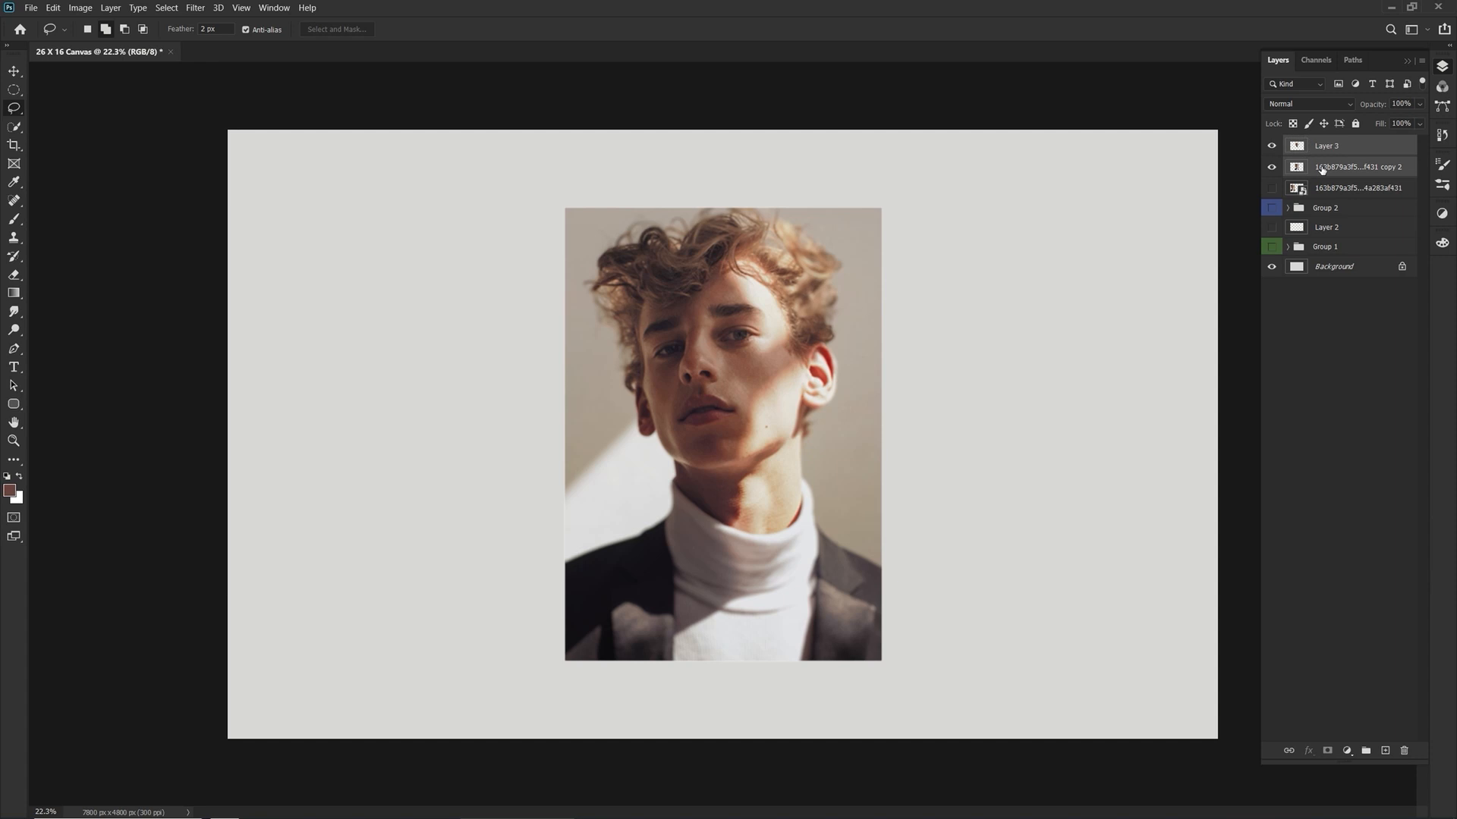
key(ctrl+g)
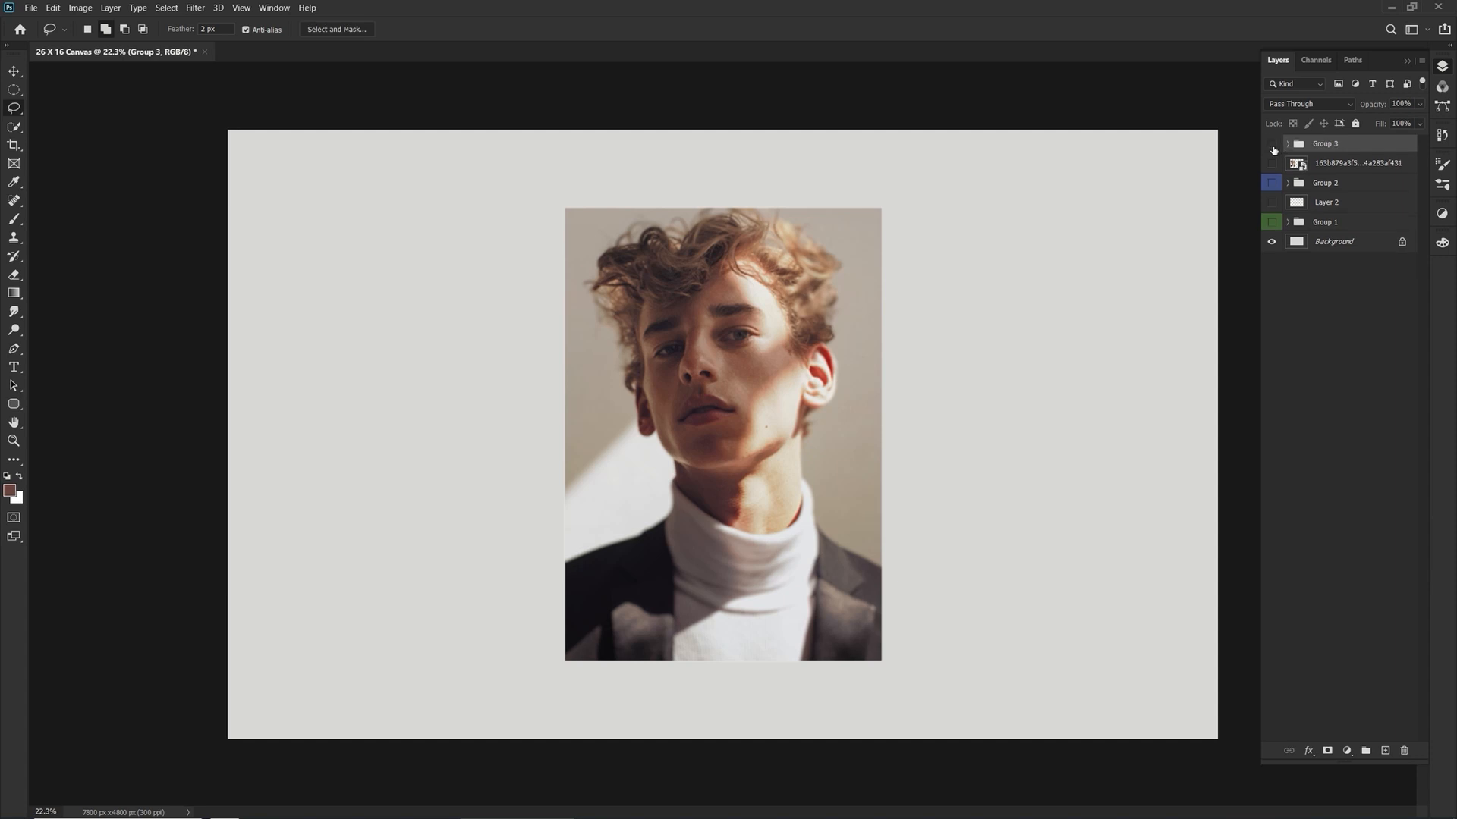
click(1271, 145)
click(1272, 145)
right_click(1271, 144)
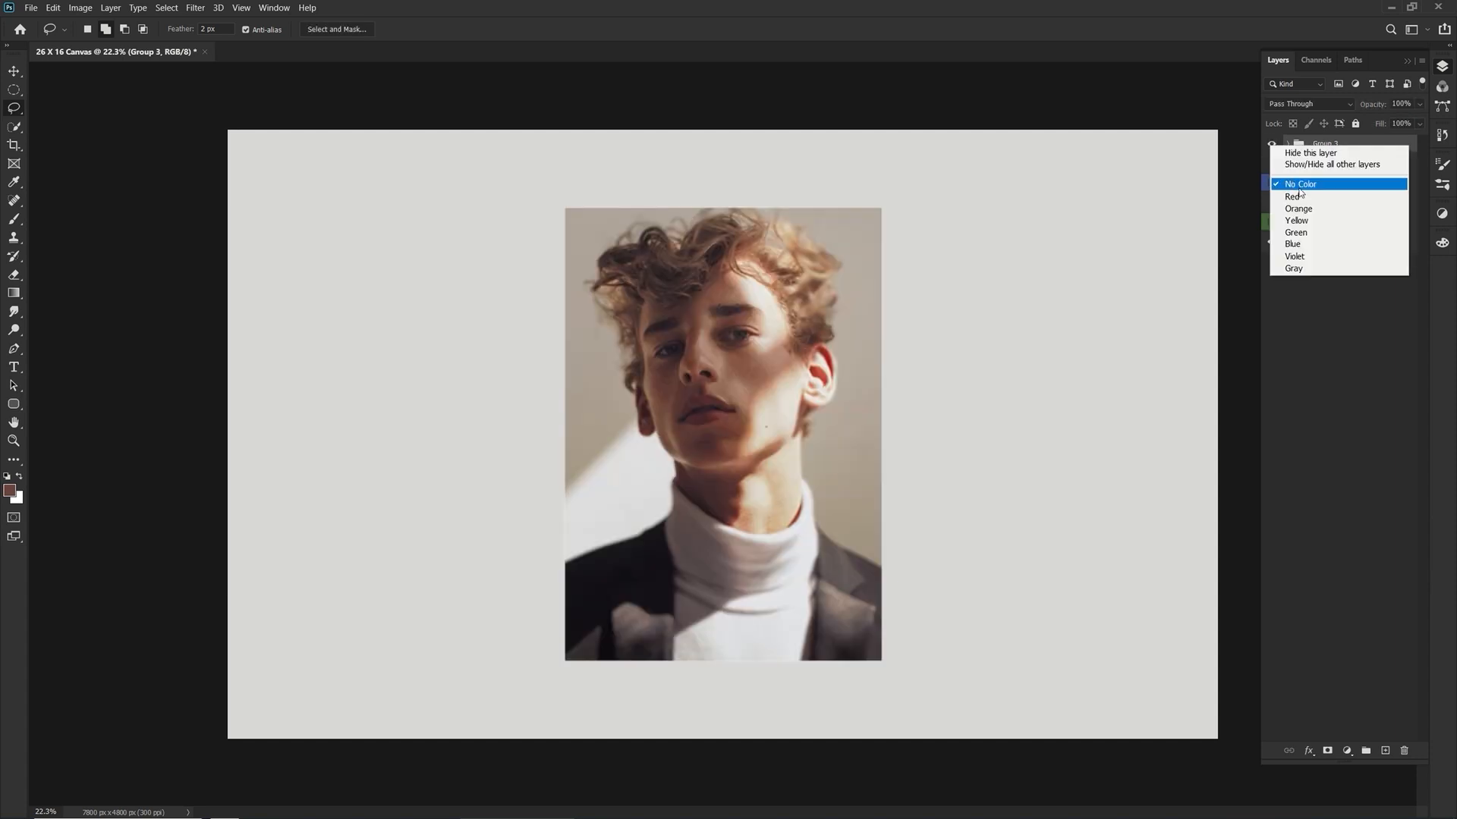
click(1324, 207)
click(1323, 165)
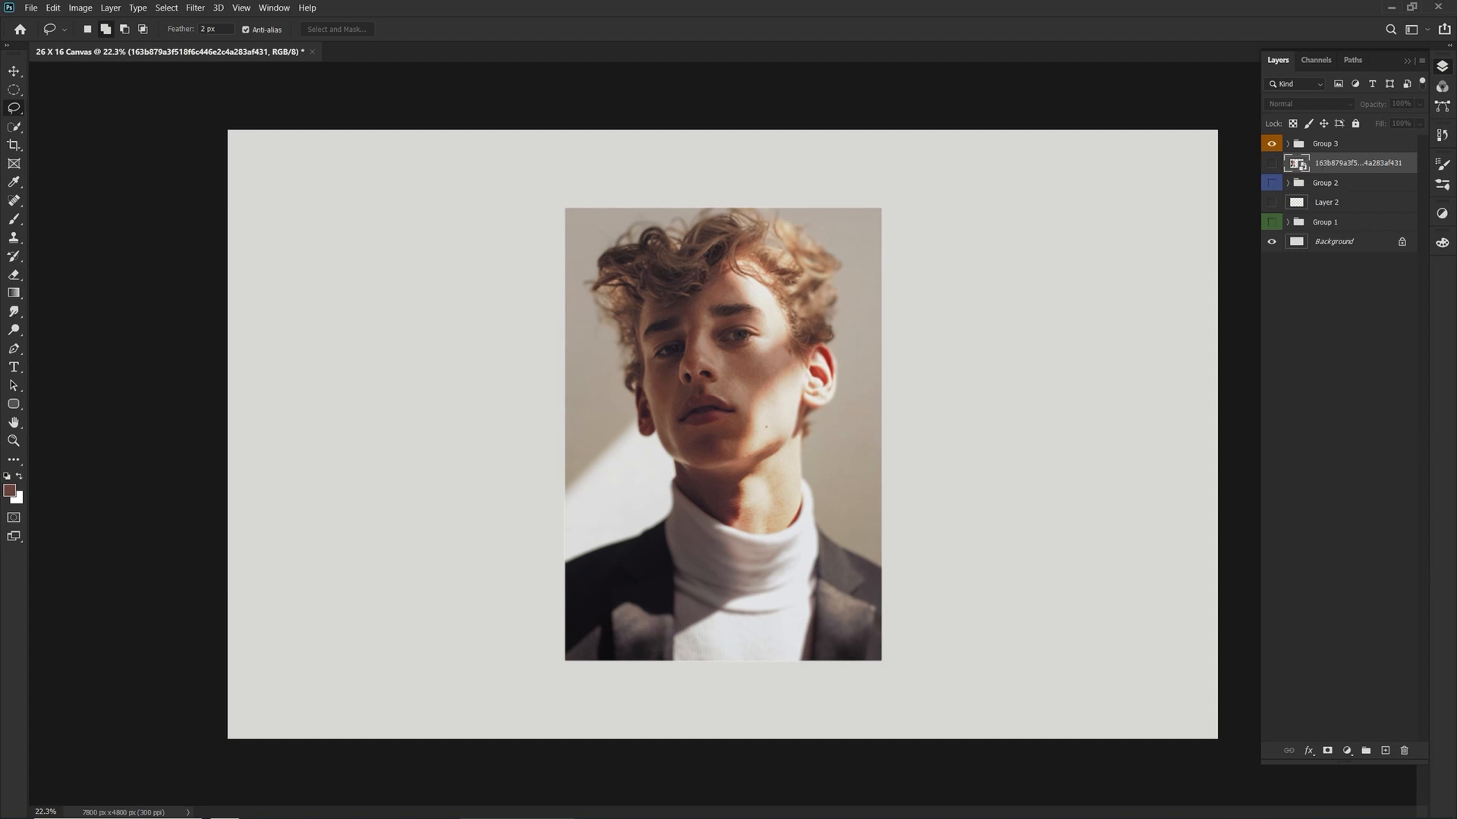
click(1386, 752)
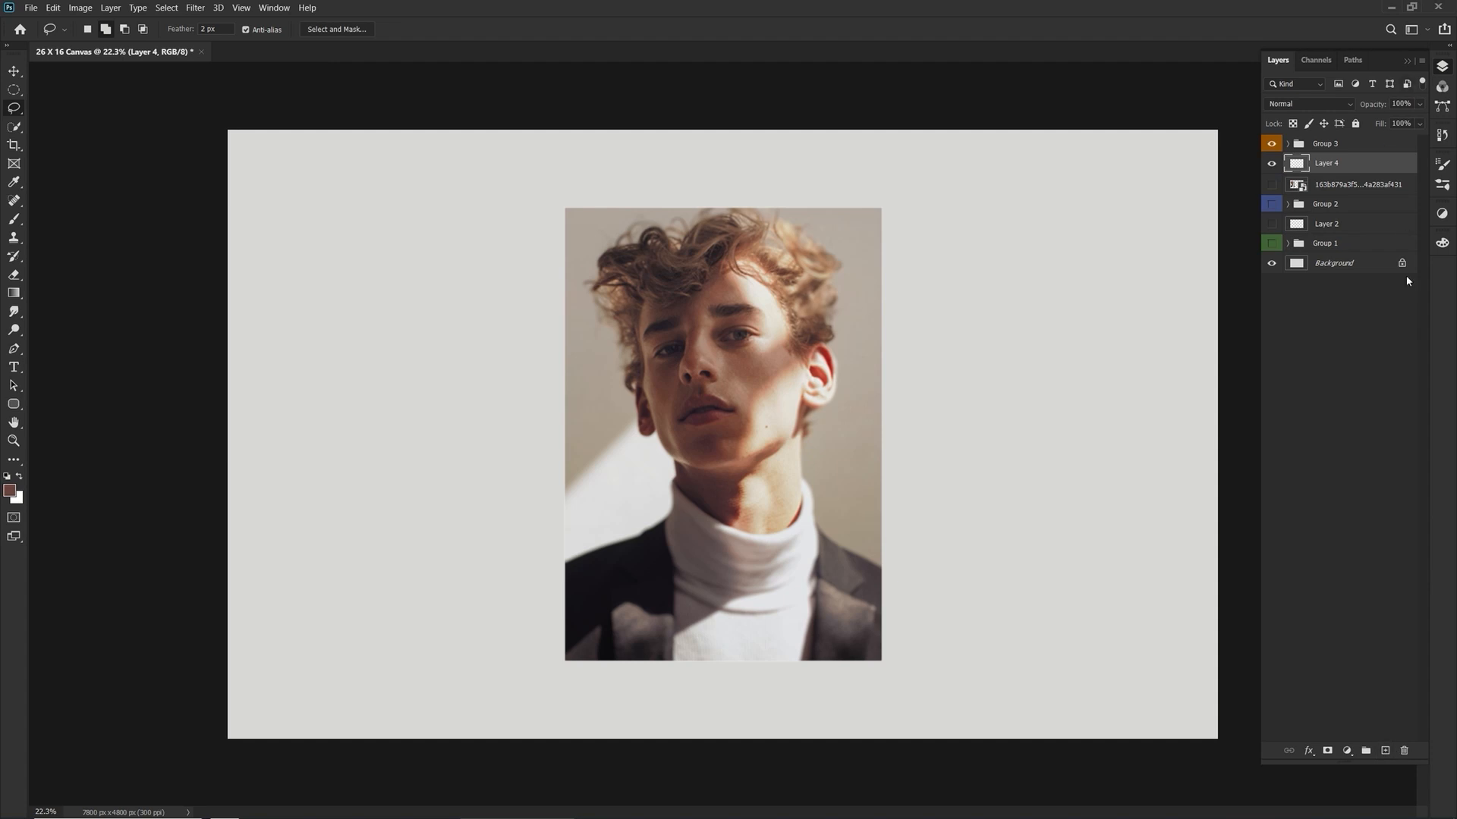
click(1403, 750)
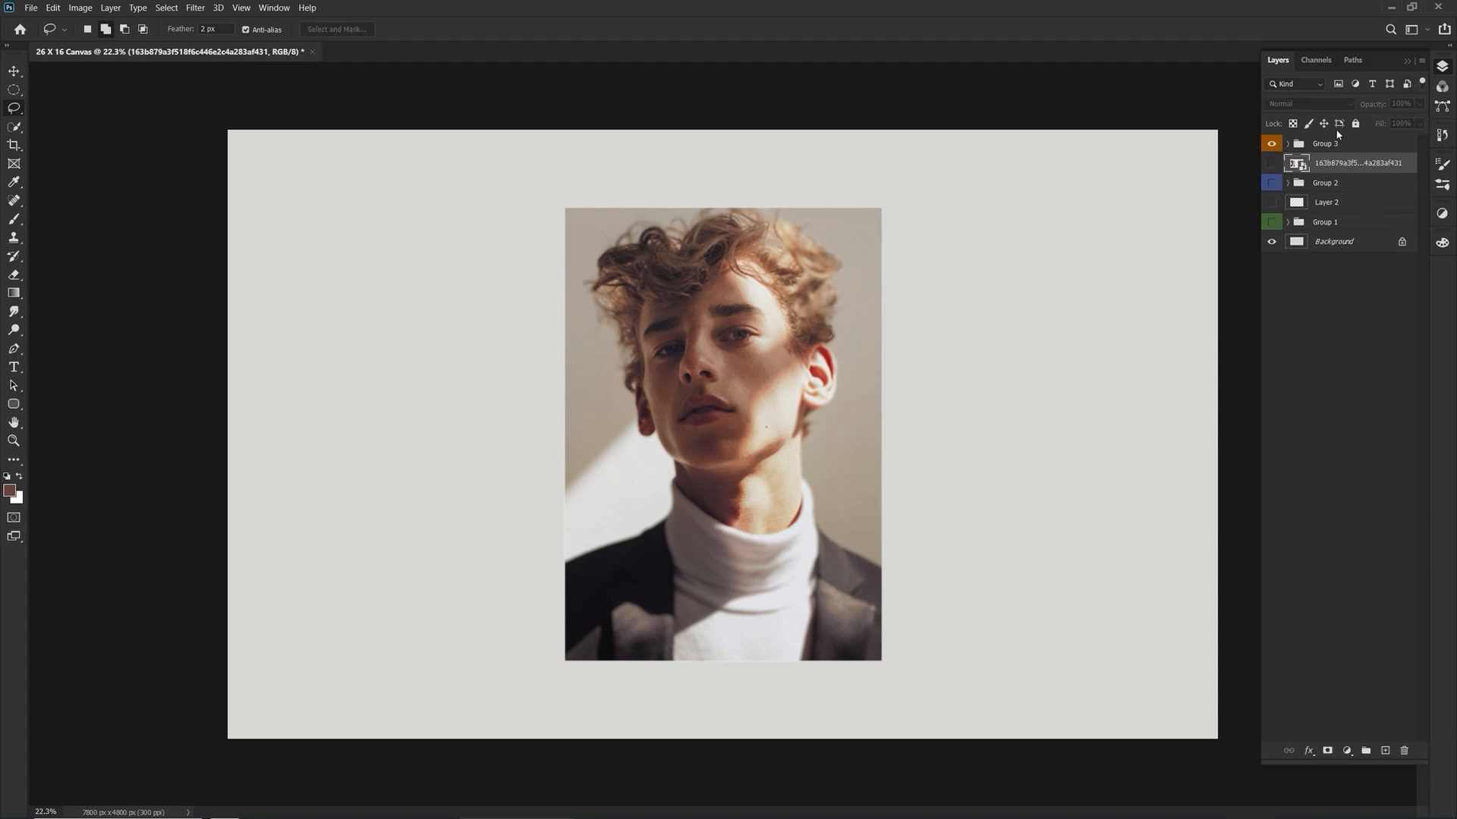
Delete Layer 2 and duplicate the original portrait smart object layer.
drag(1290, 210, 1405, 750)
drag(1344, 165, 1385, 751)
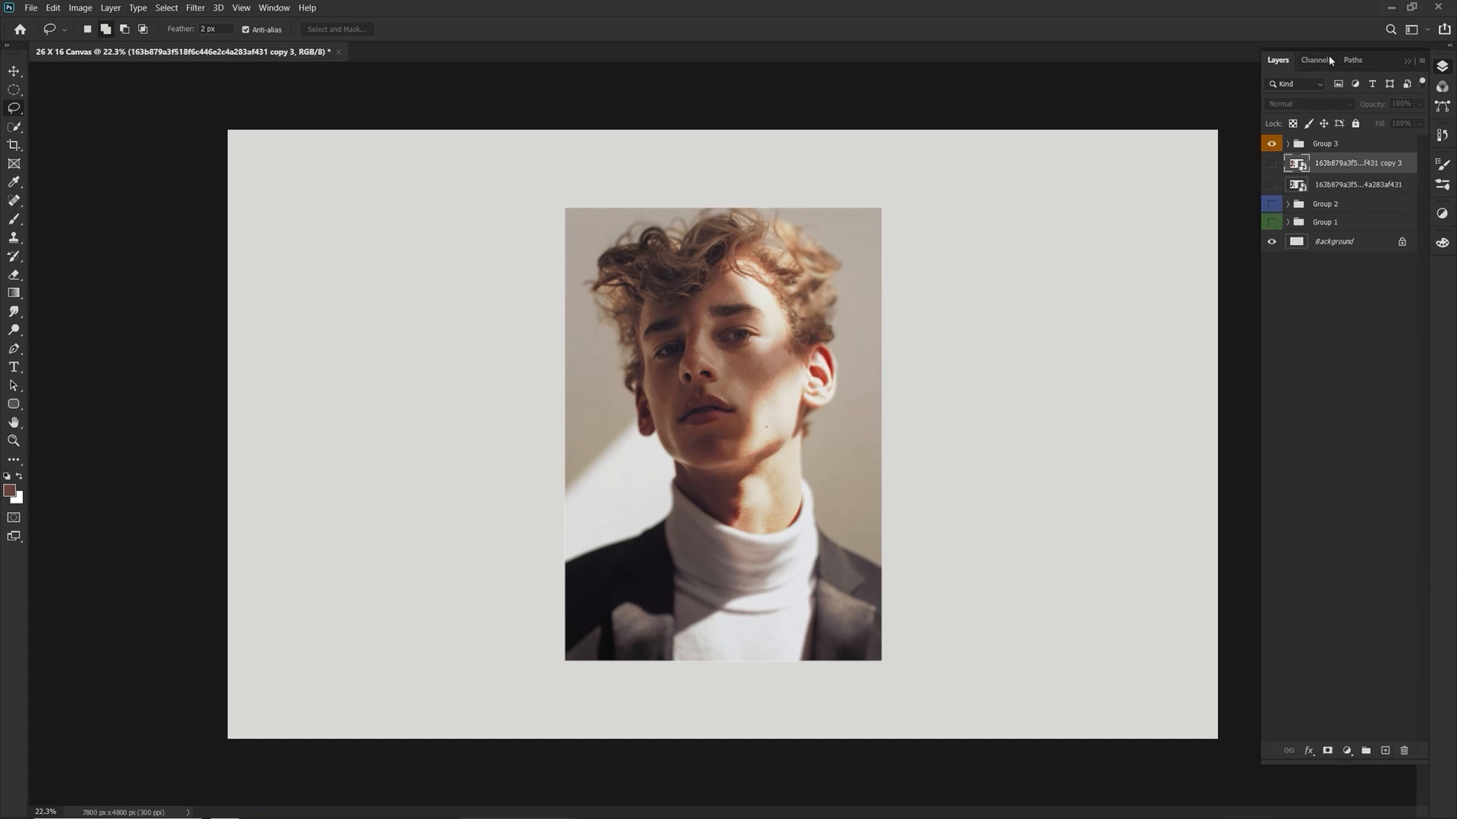
Show the duplicated portrait in place of the orange group and move it to about the middle of the canvas.
click(1271, 164)
click(1271, 144)
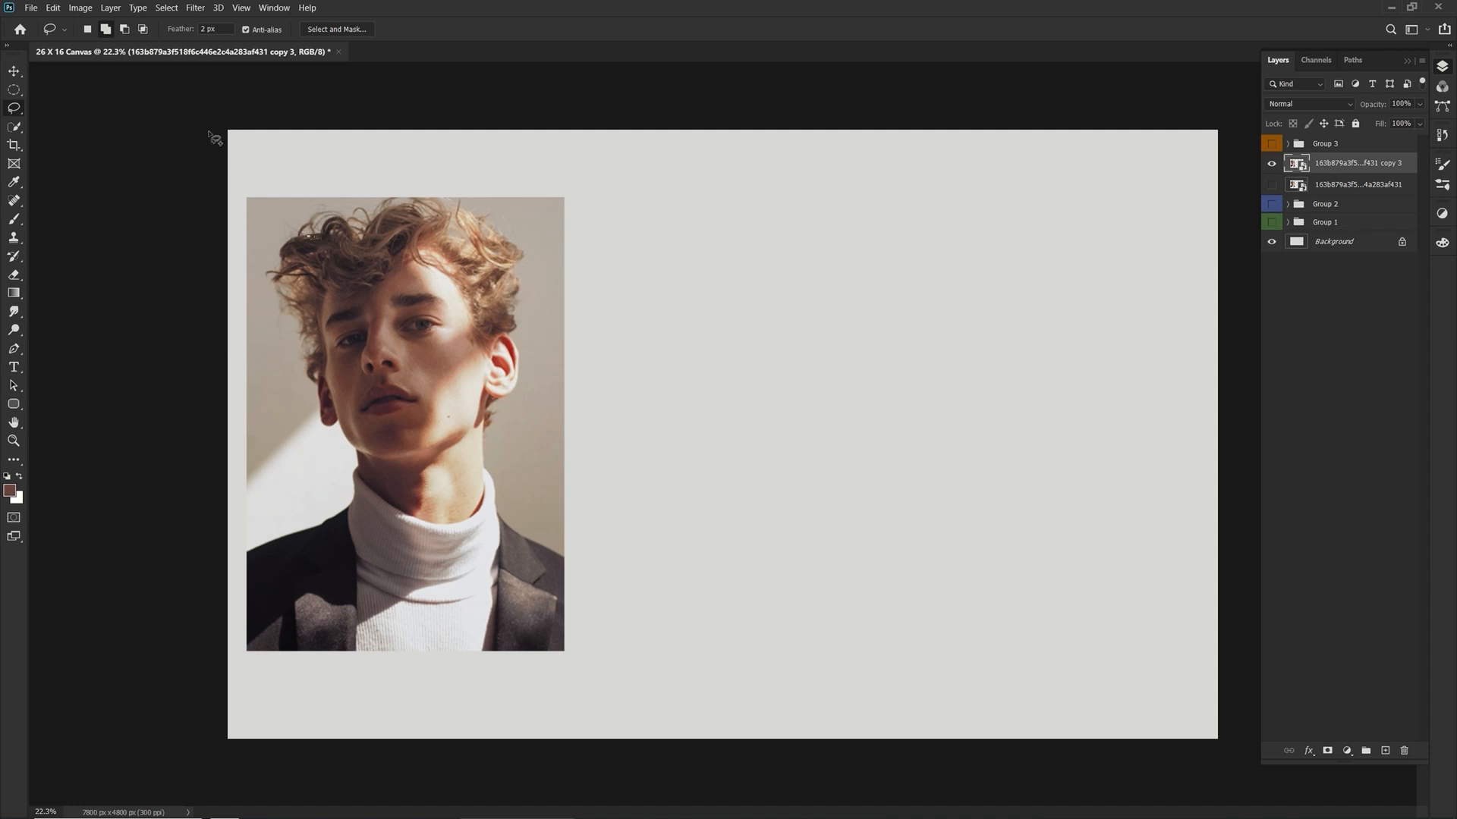
click(14, 70)
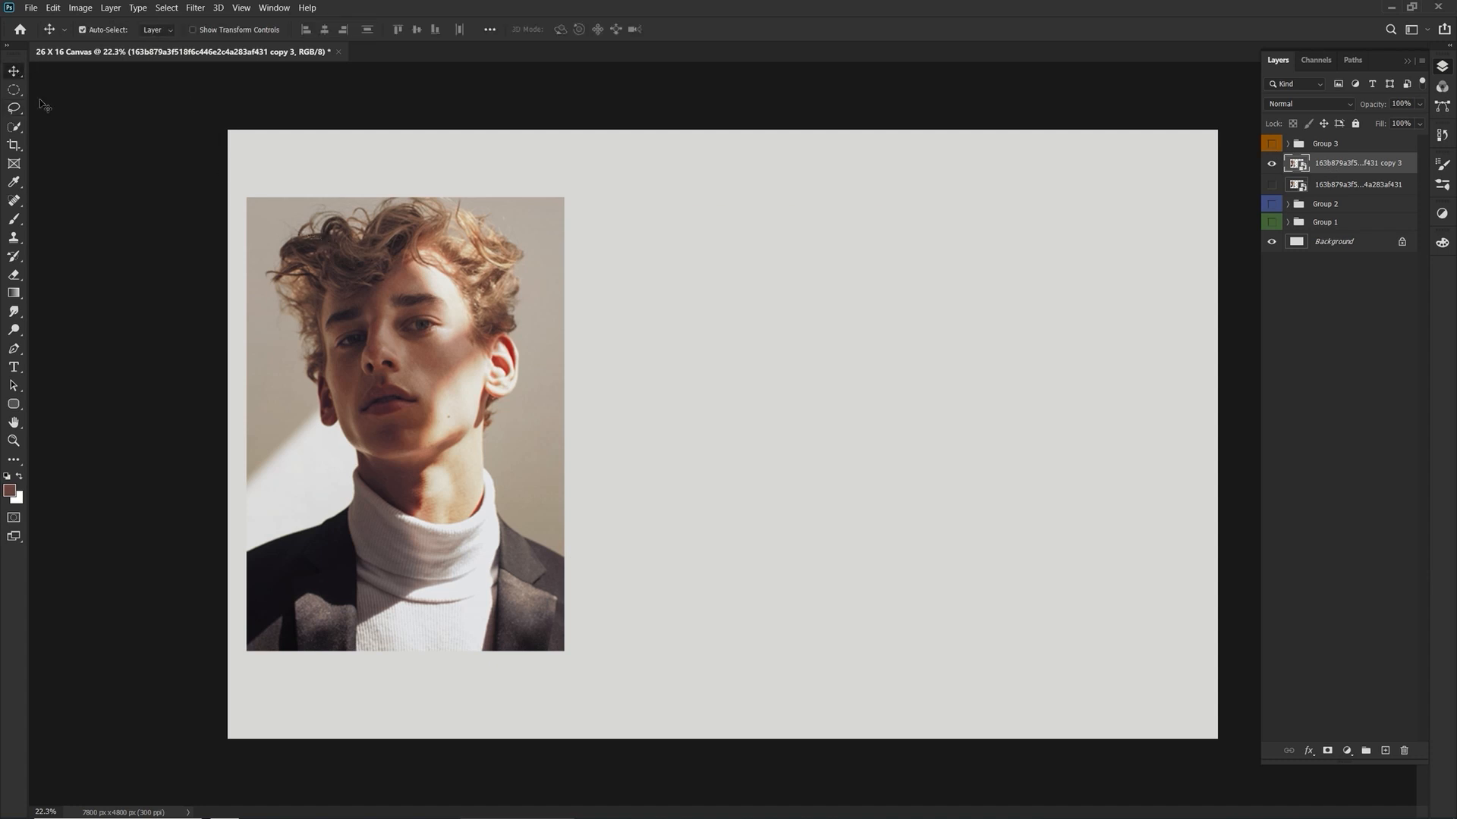
drag(396, 365, 706, 366)
click(195, 8)
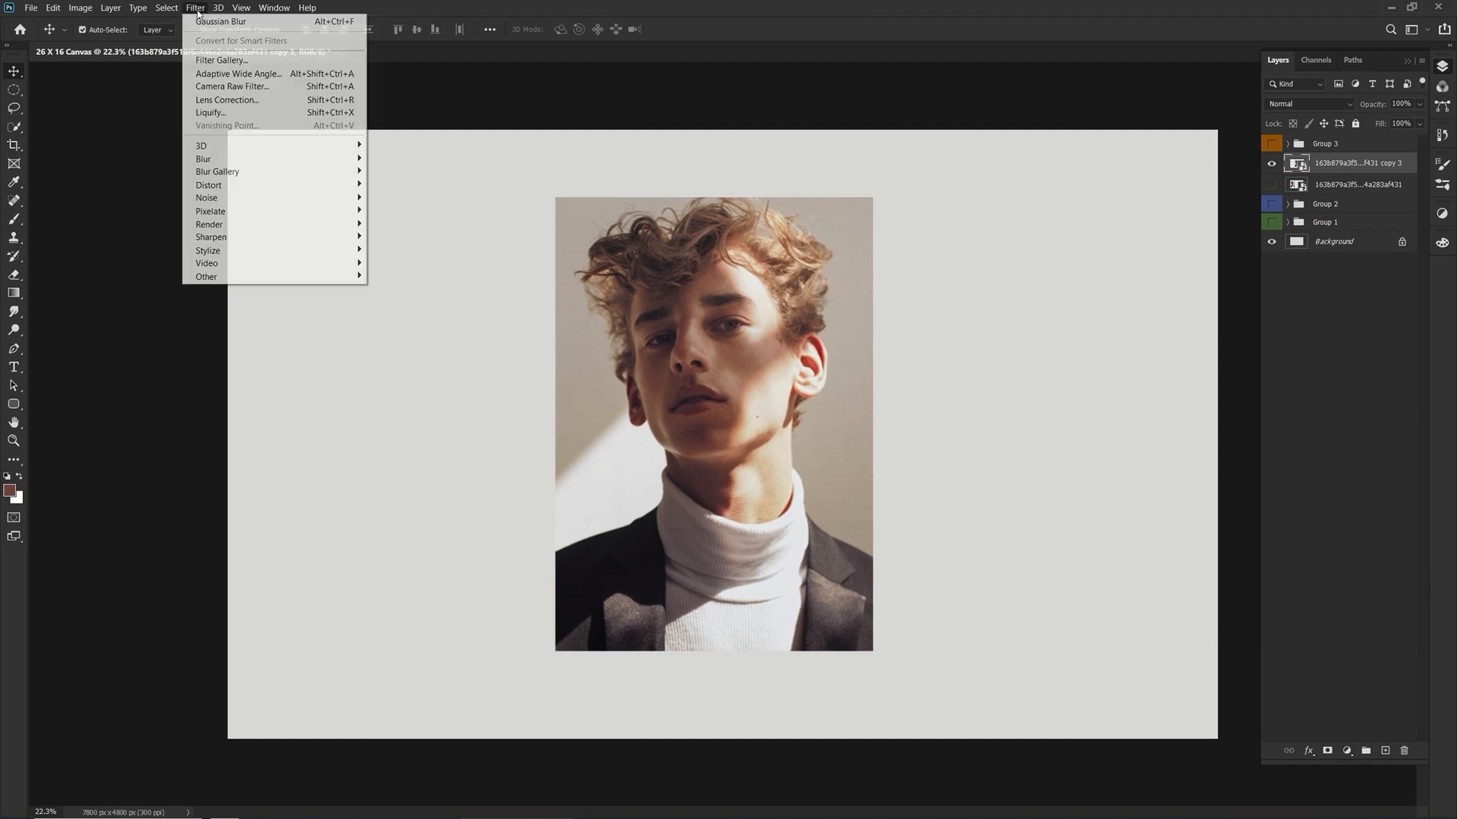
mouse_move(252, 162)
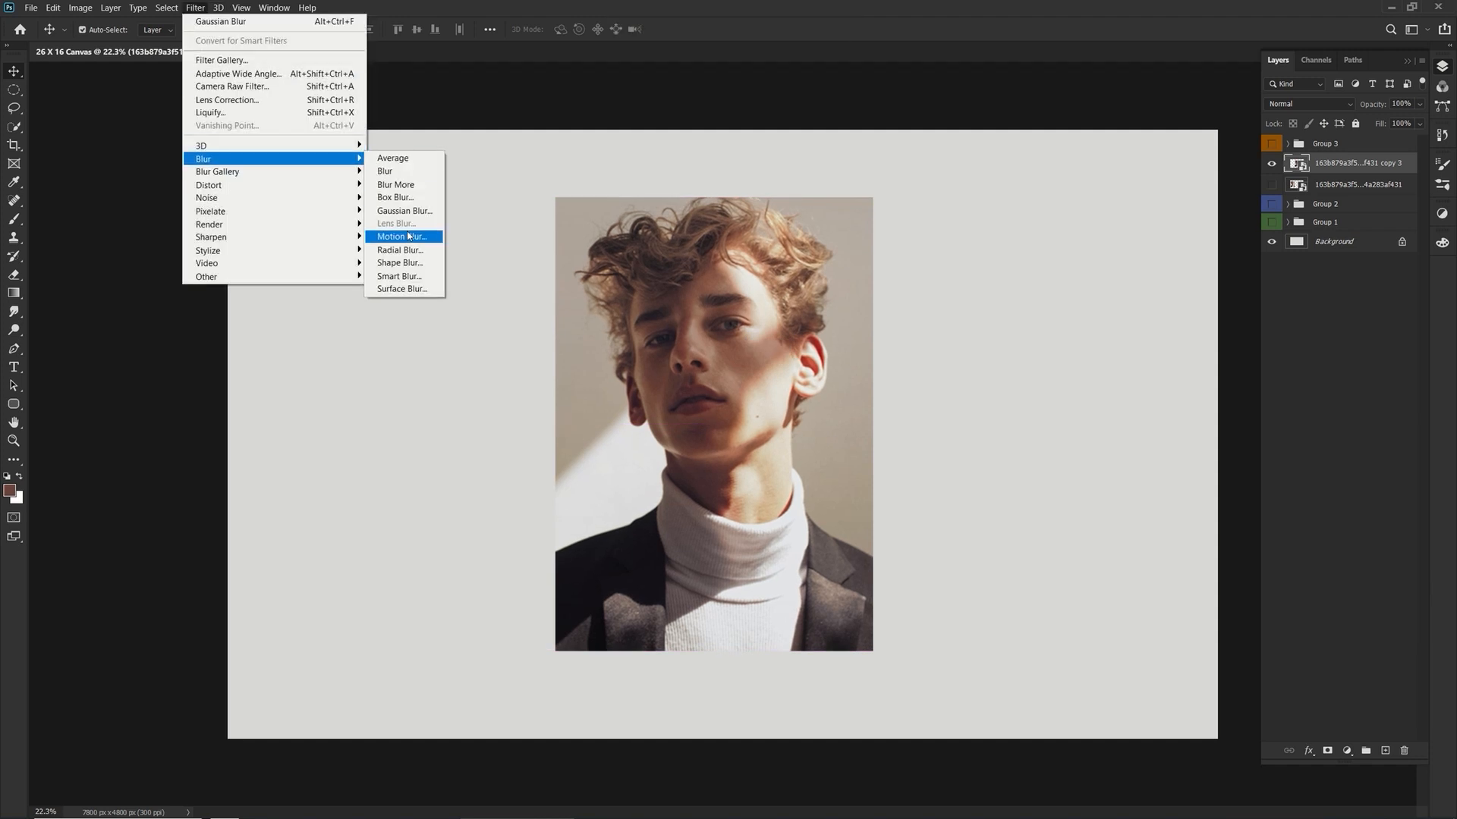
click(402, 236)
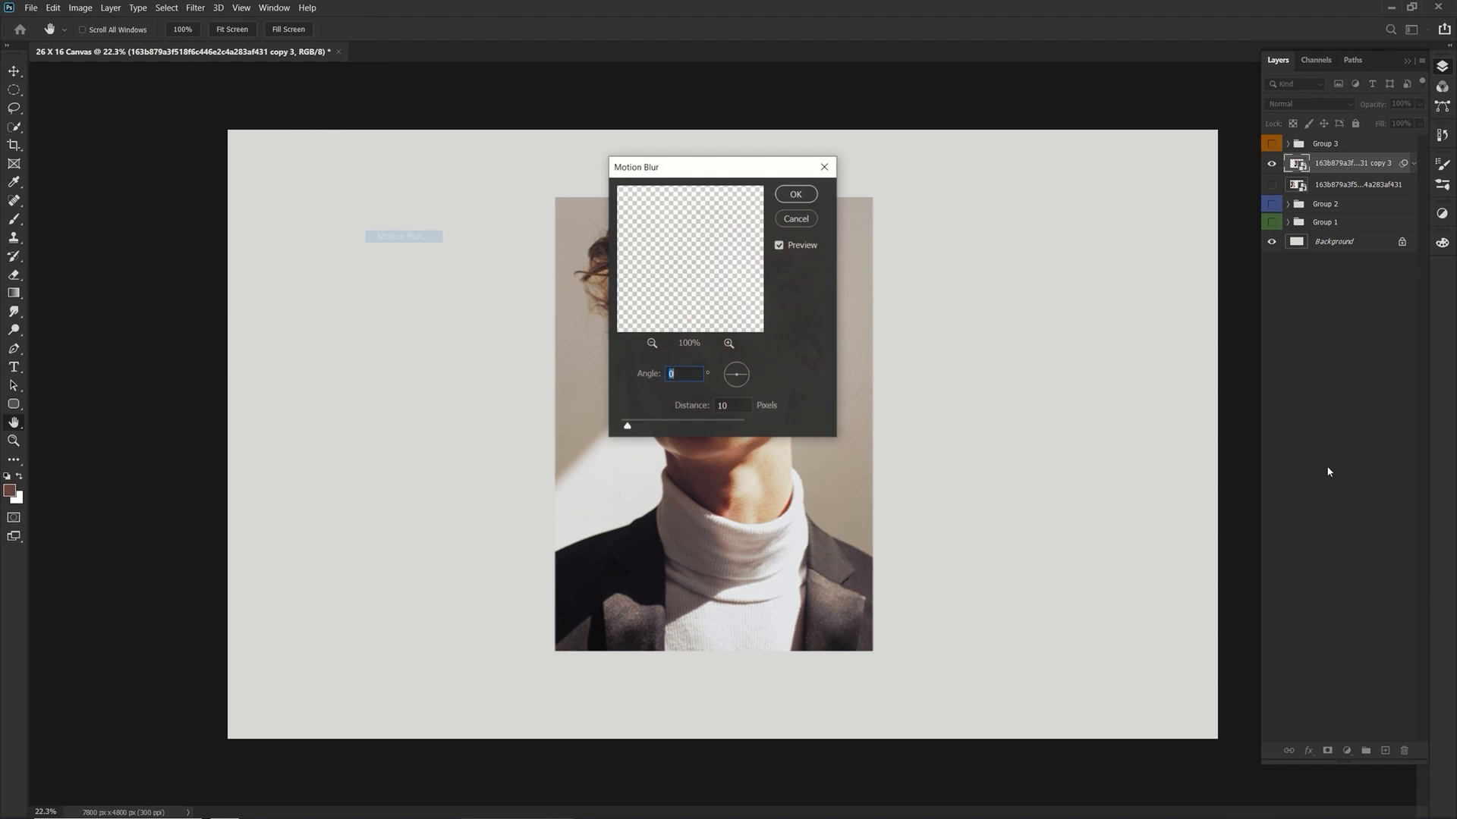
drag(755, 171, 408, 231)
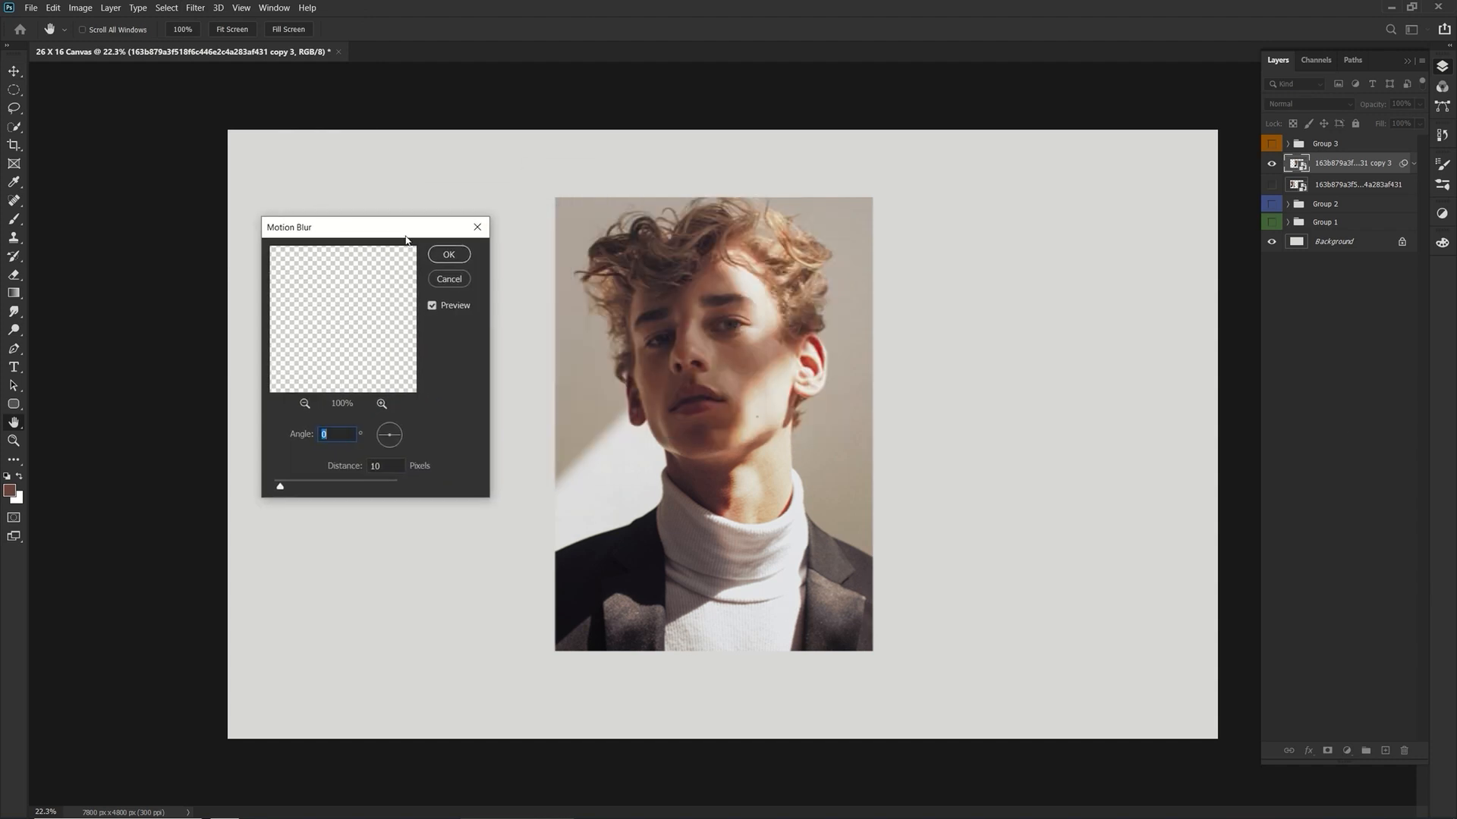
click(304, 403)
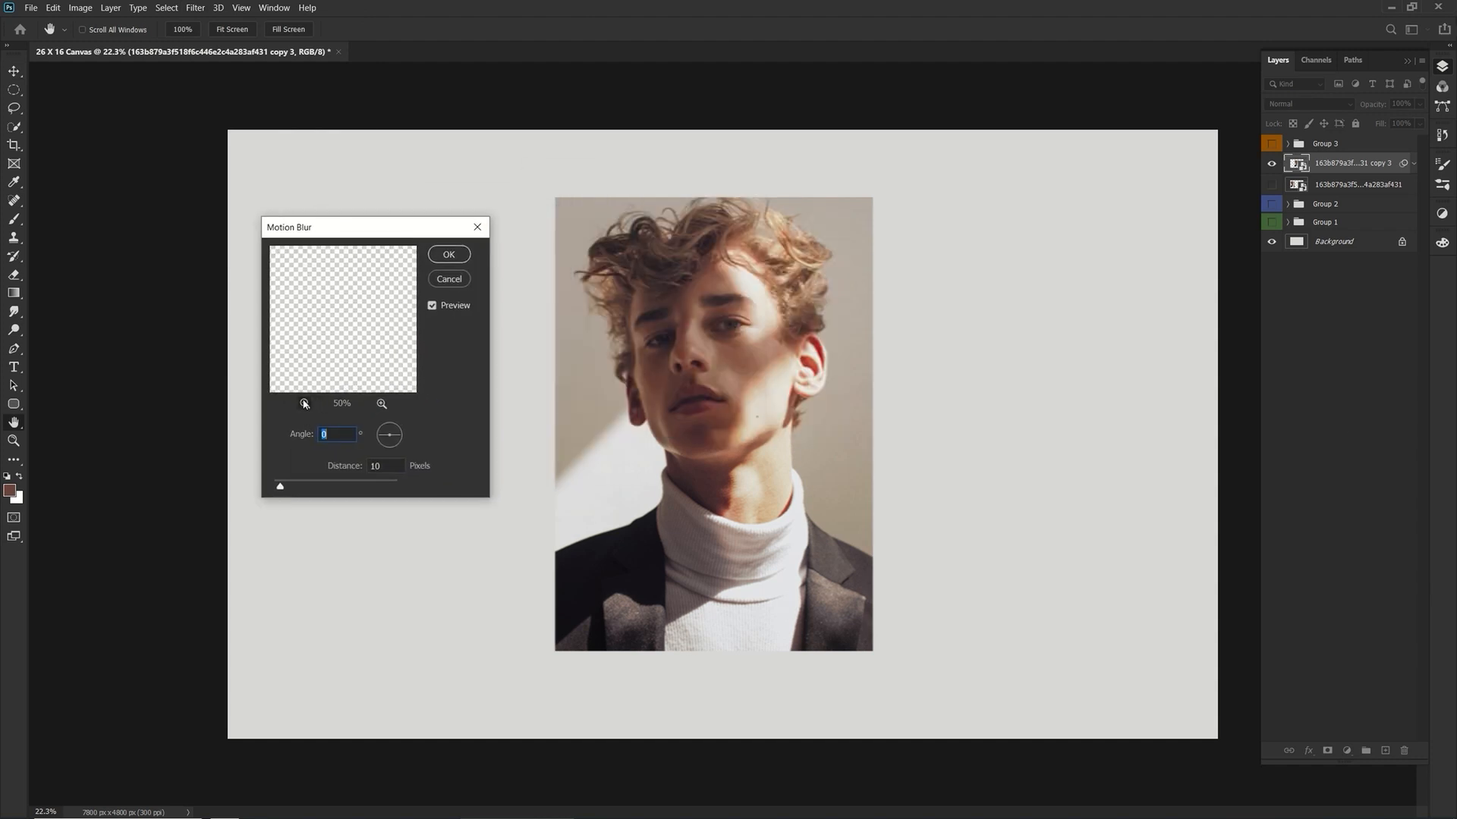
click(304, 404)
click(304, 403)
click(305, 404)
click(304, 404)
click(304, 403)
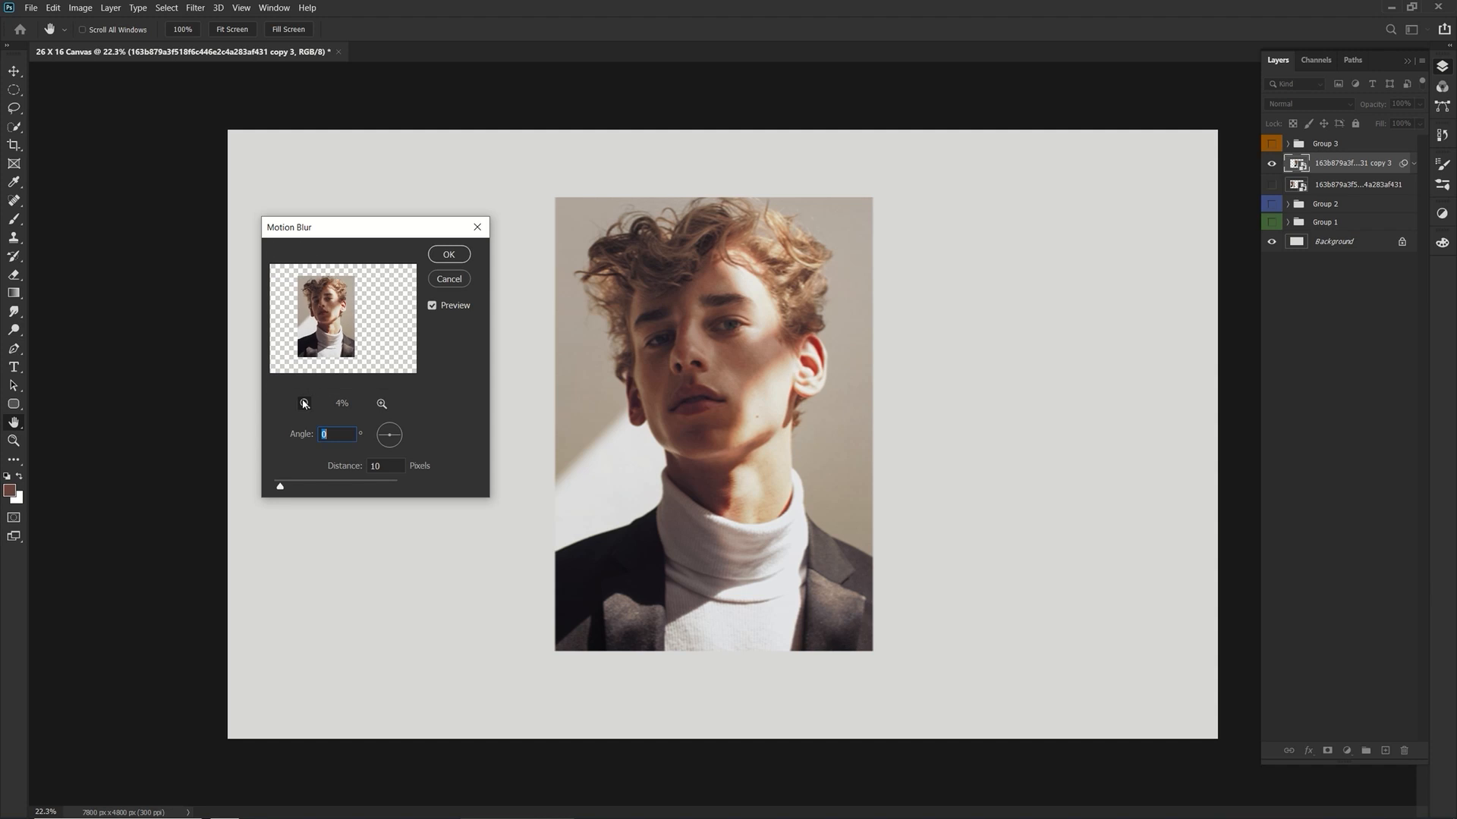
click(304, 404)
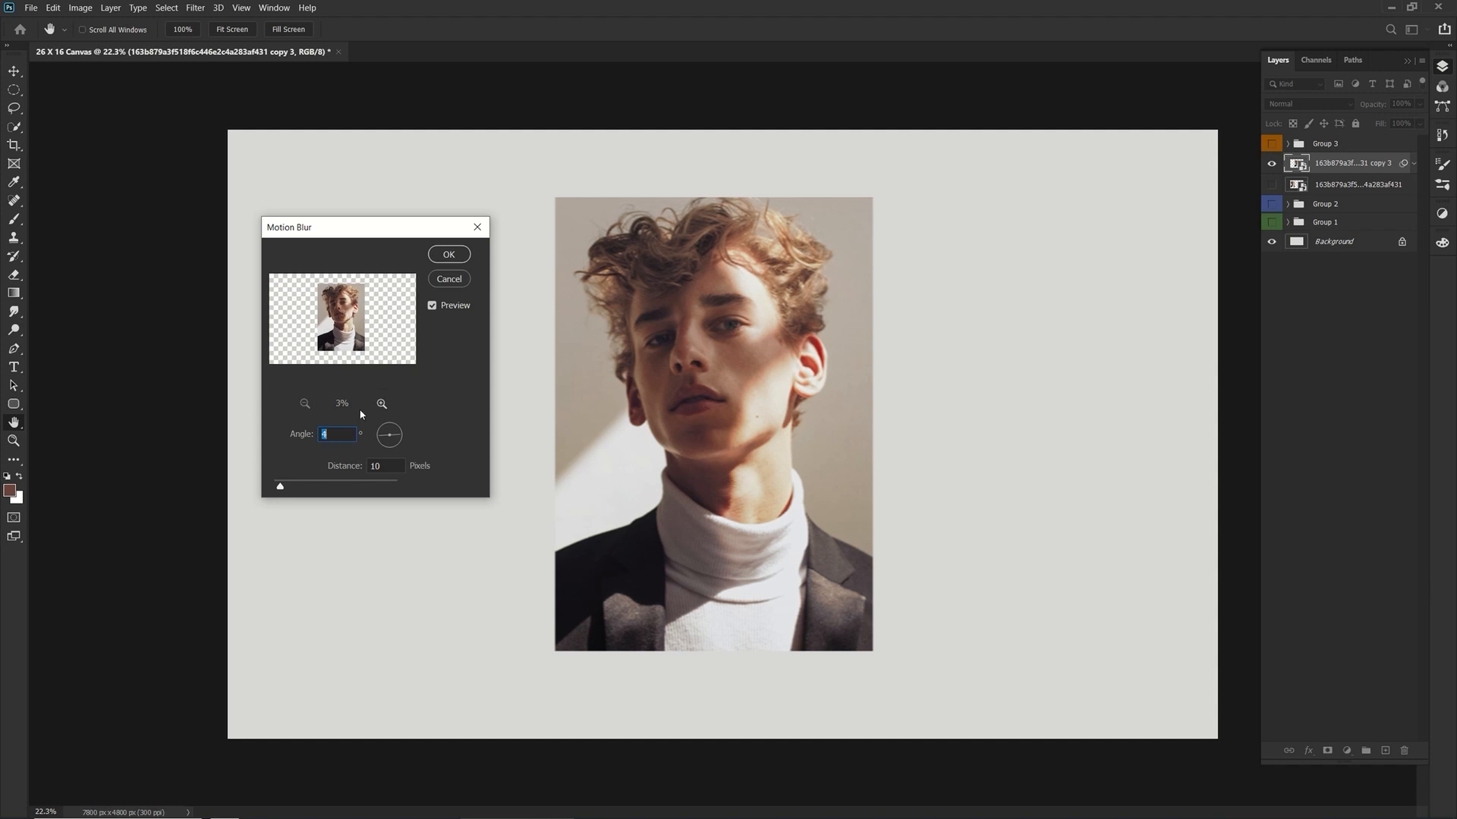
click(382, 404)
click(382, 405)
click(381, 404)
click(382, 404)
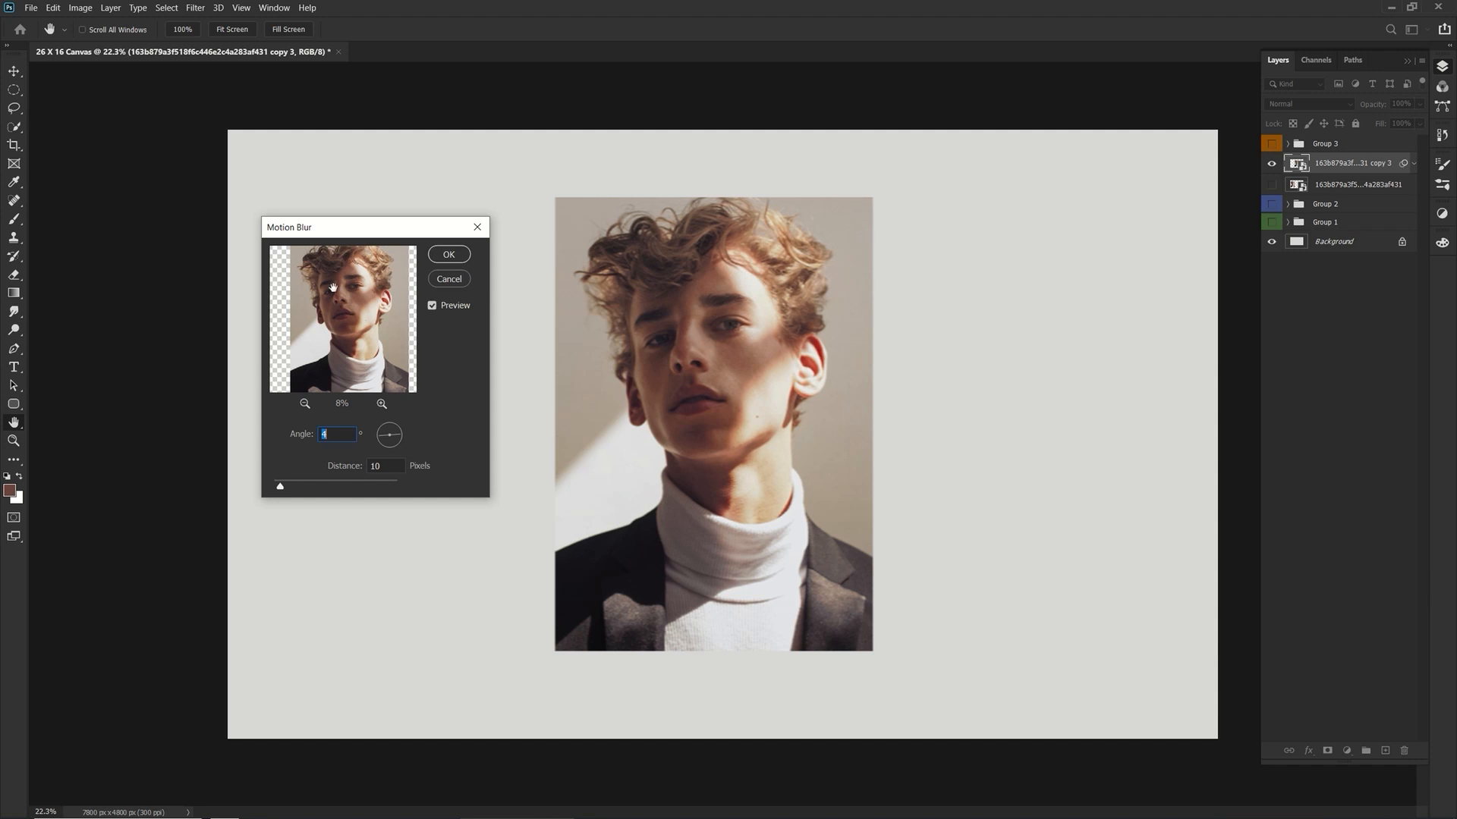
click(457, 280)
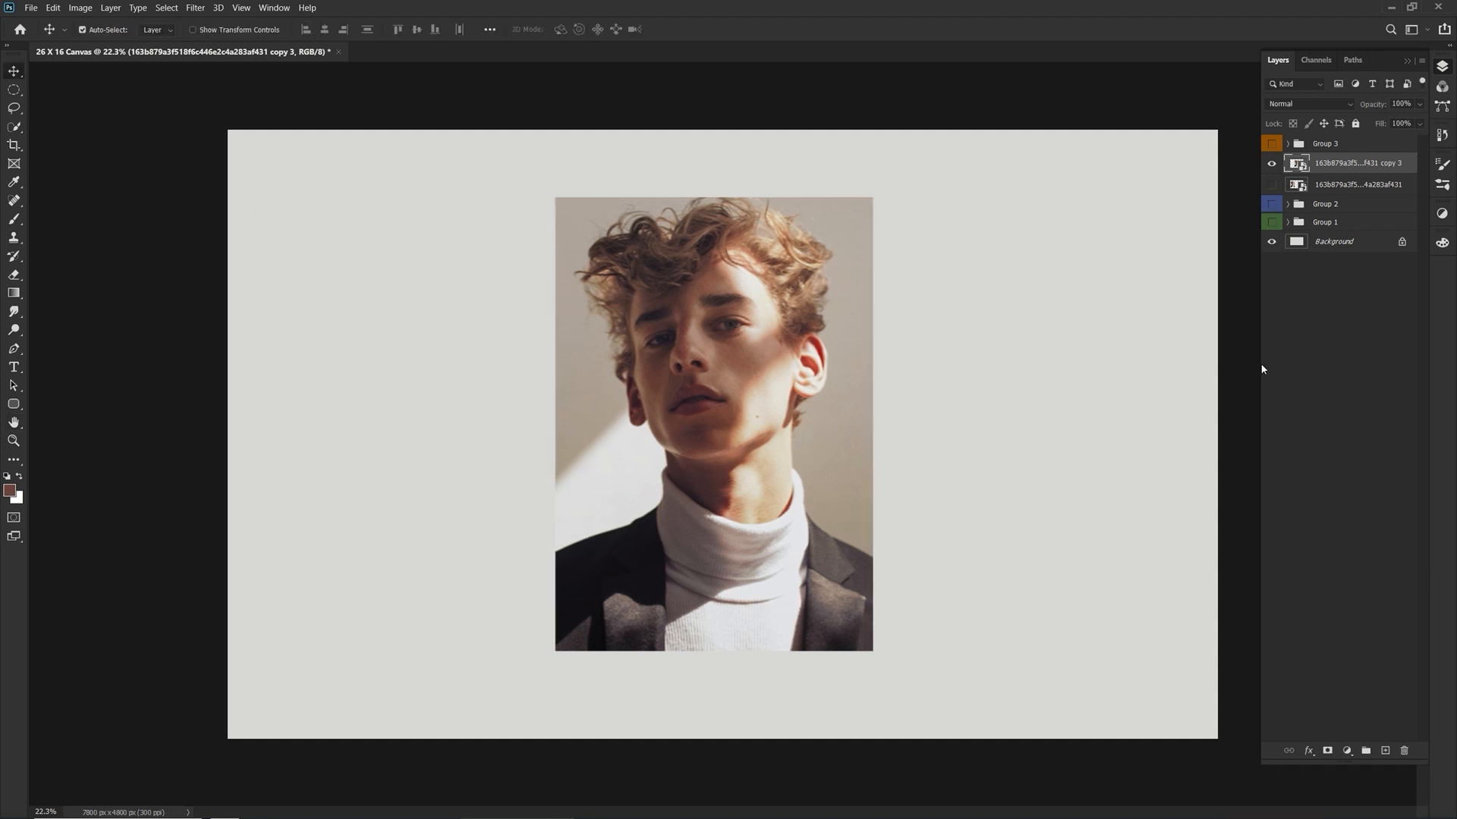
Create a new layer above the portrait copy and activate the Brush tool.
click(1386, 751)
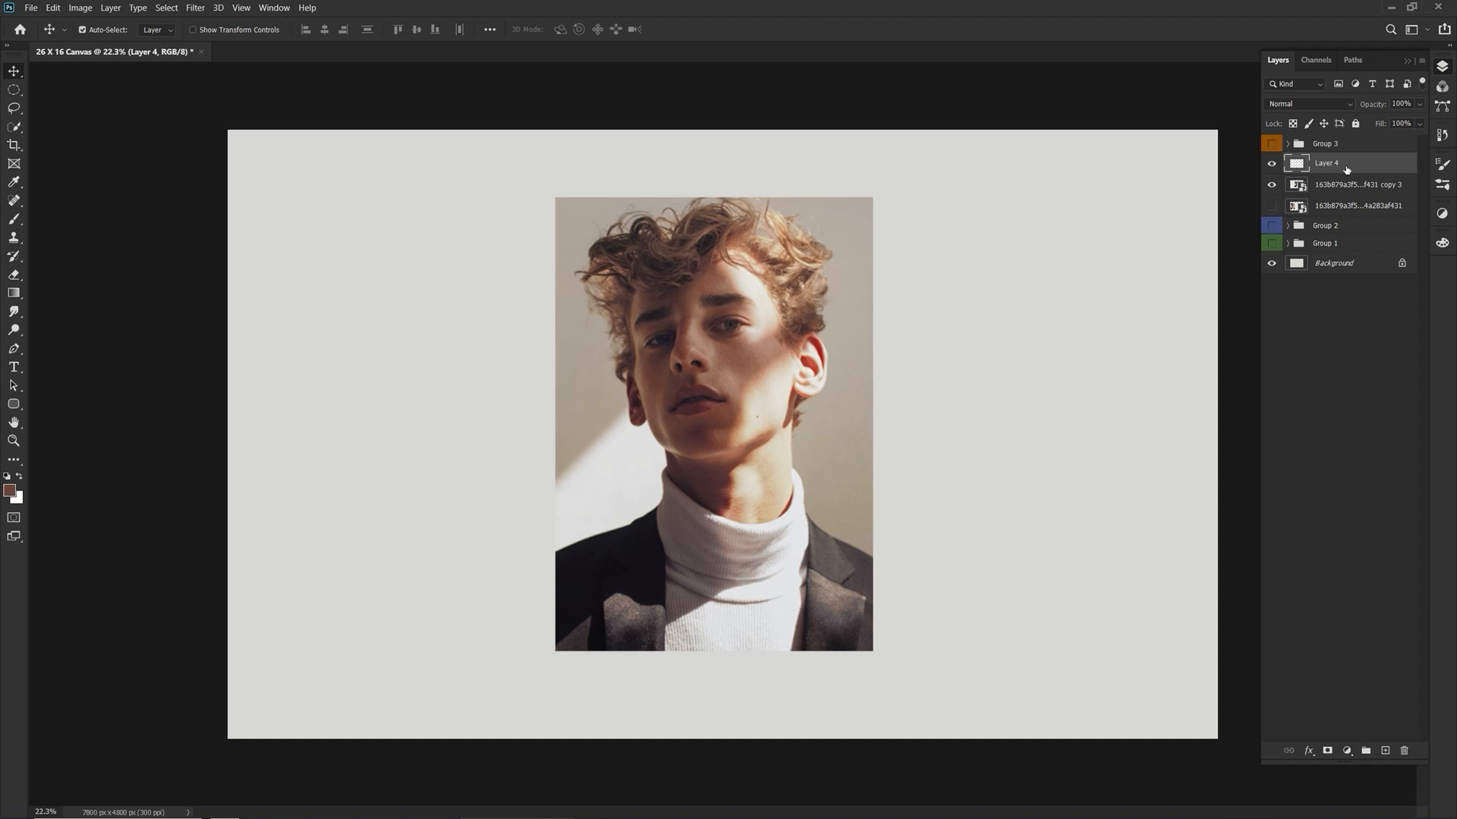
click(15, 221)
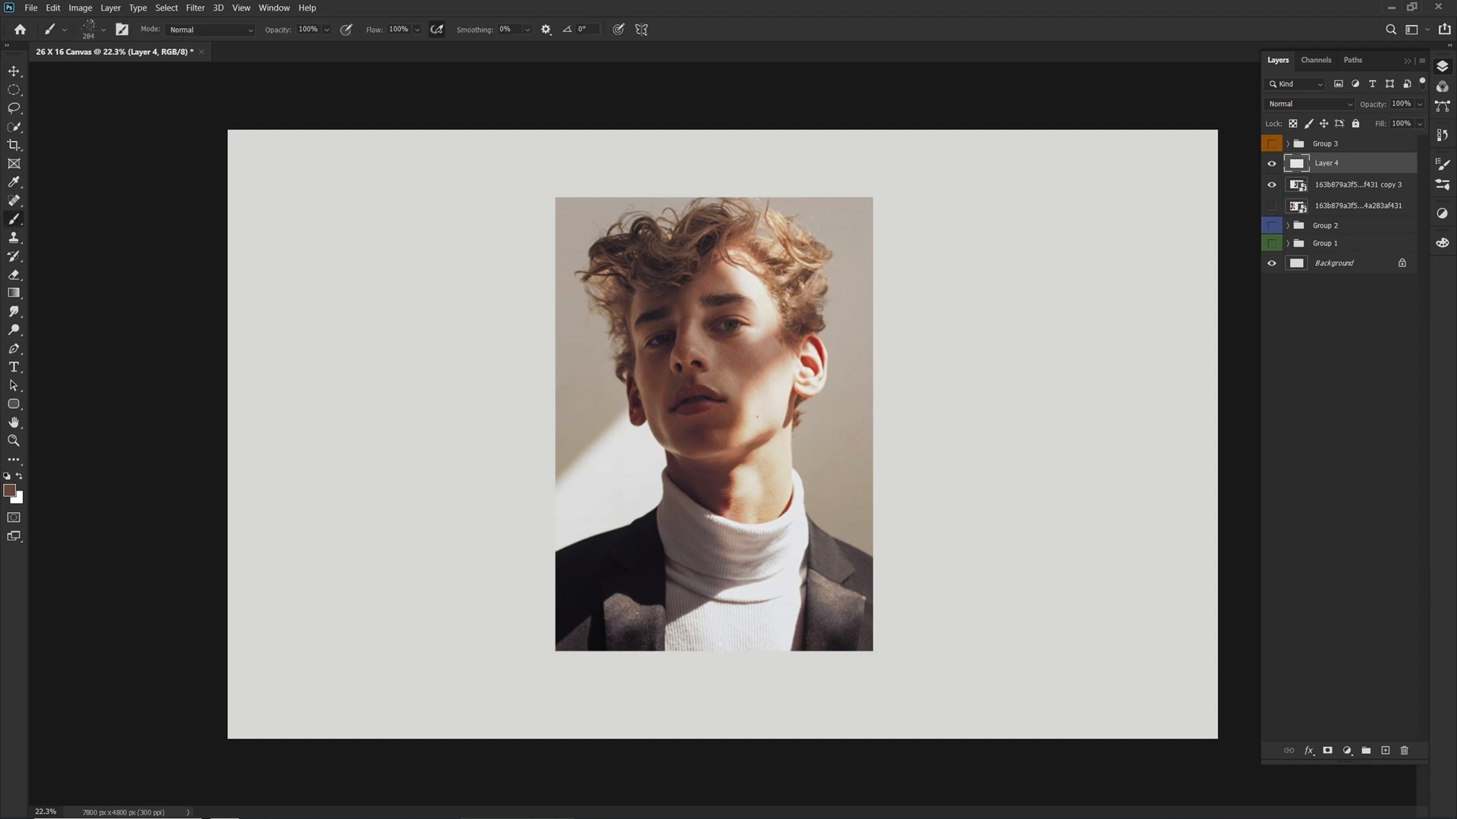
Try Kyle's Impressionist Blender 1 at 190 px, and return to the regular Brush tool.
right_click(846, 292)
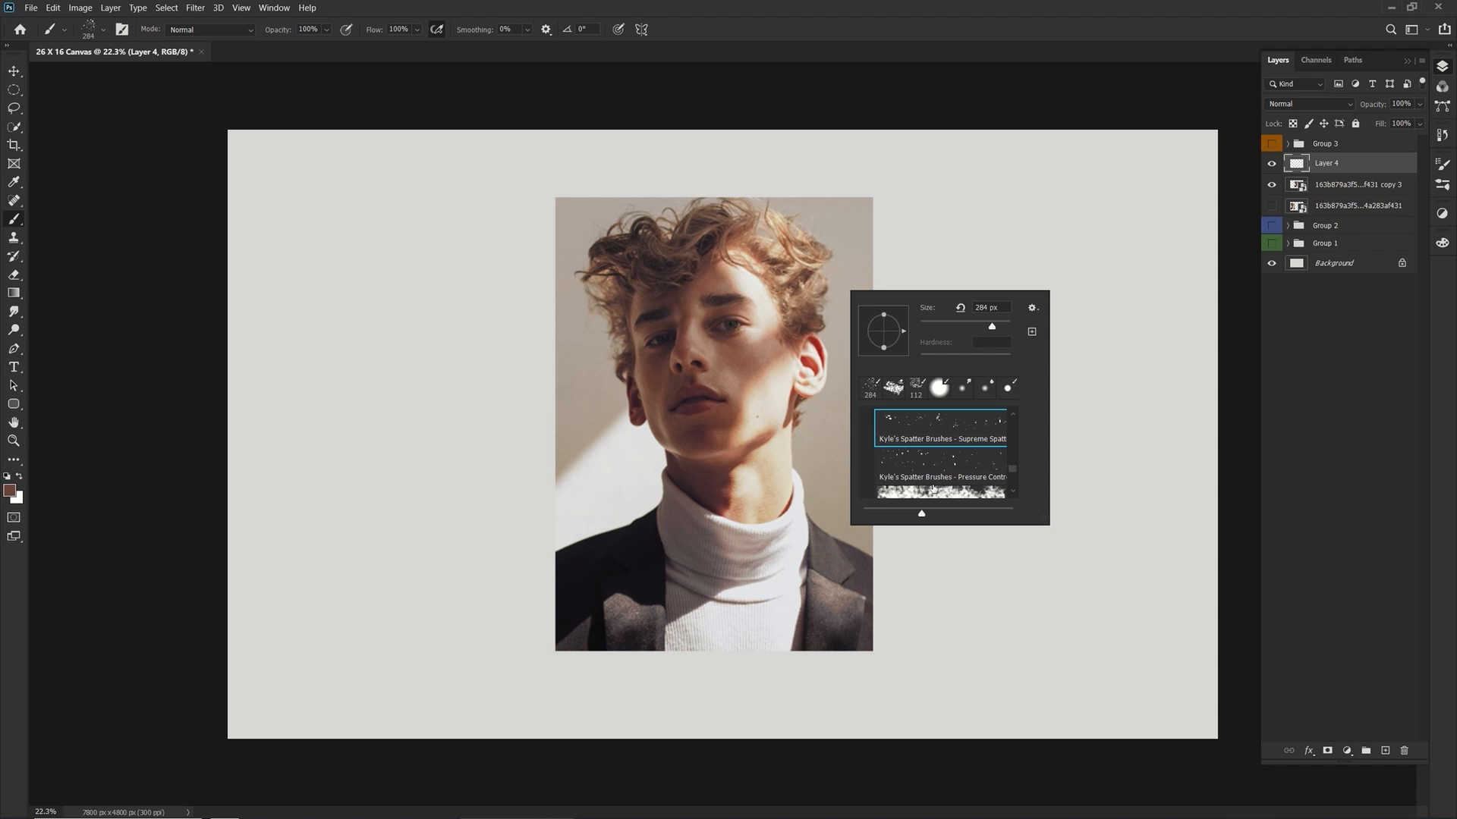
scroll(933, 487, down, 5)
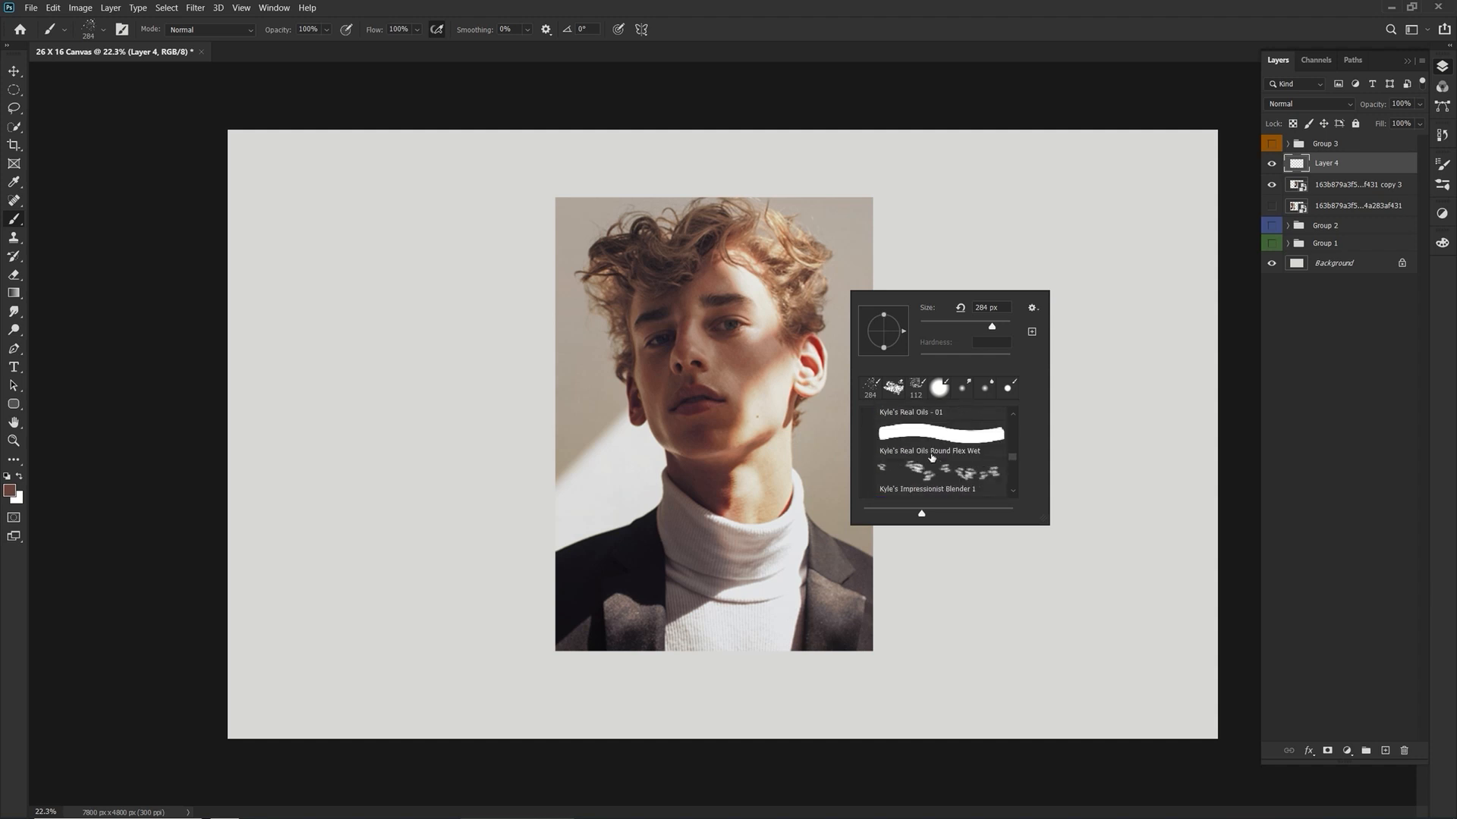
click(928, 475)
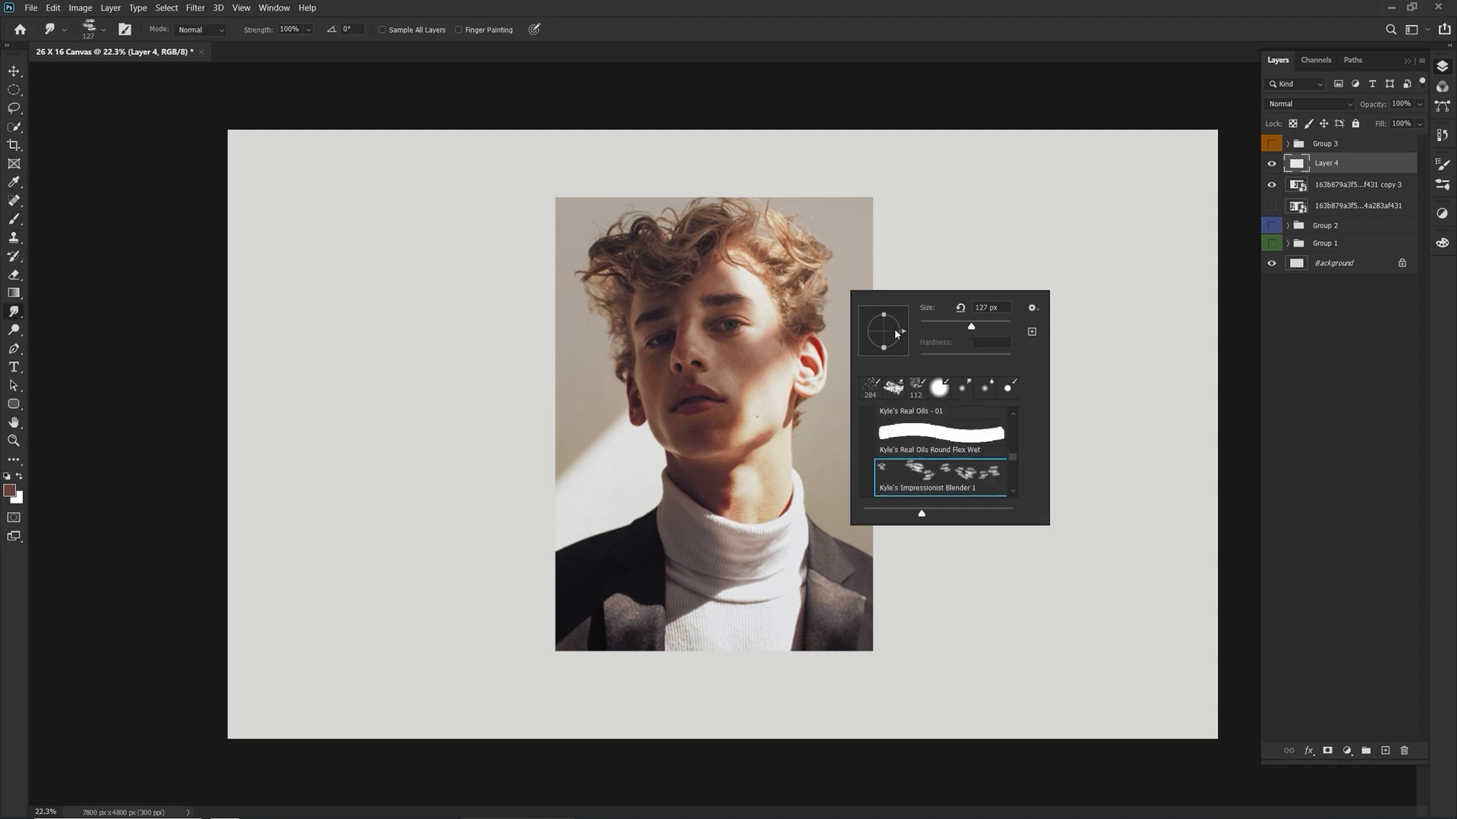
drag(972, 327, 986, 328)
click(885, 256)
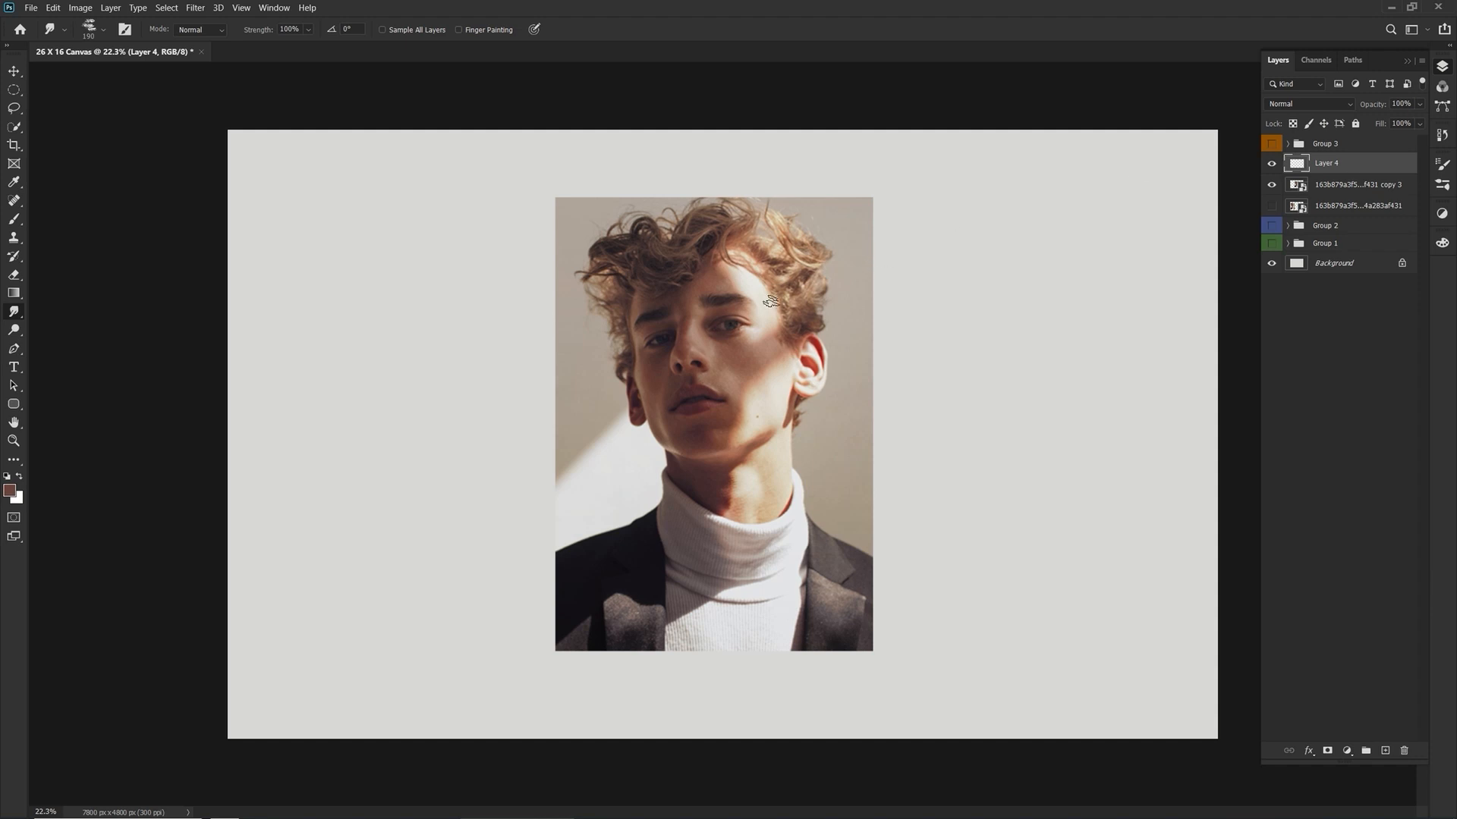
click(14, 219)
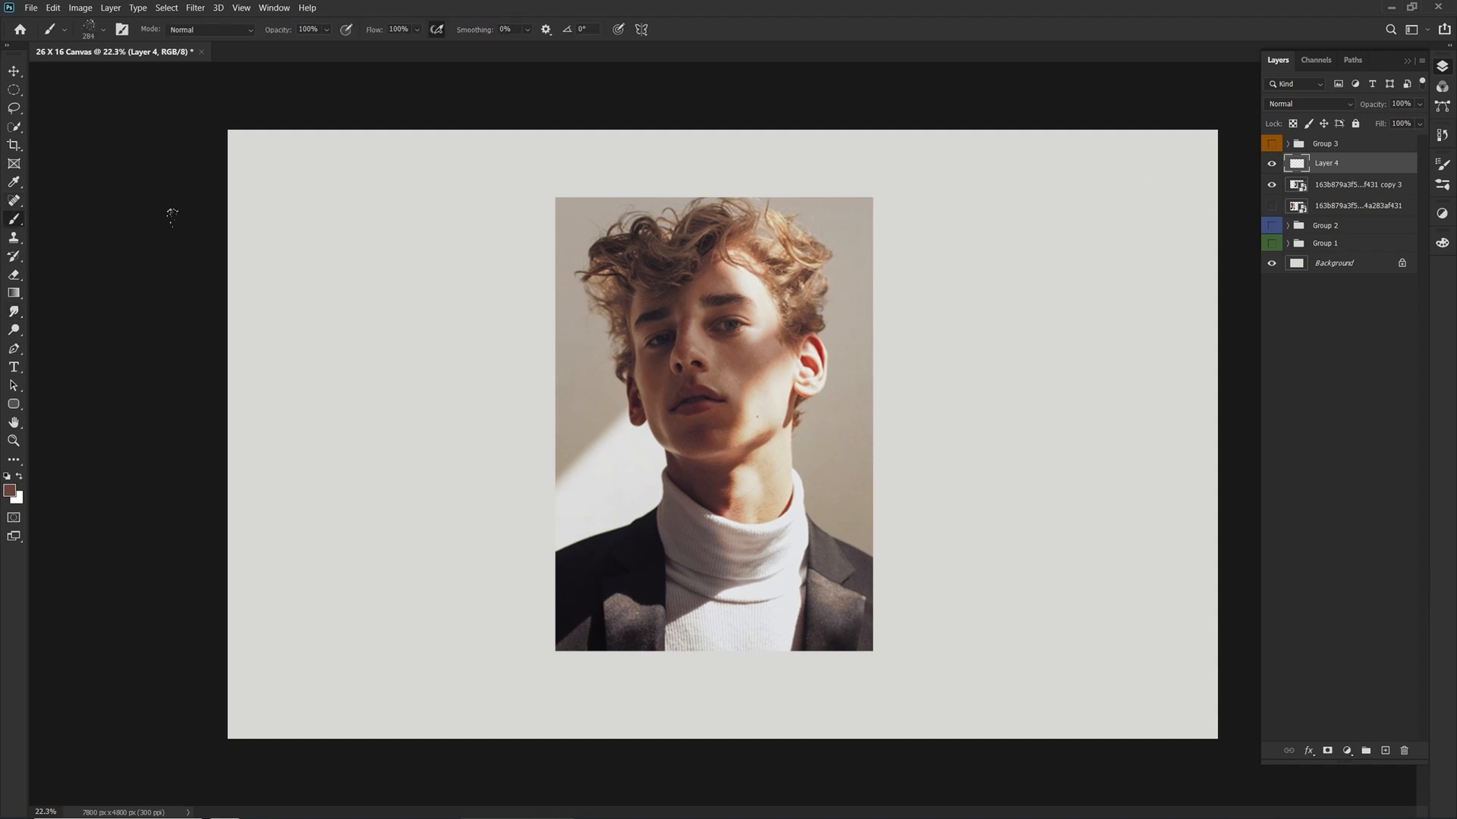
Browse the brush presets and tip shapes, and choose the rough round 60 px tip for the brush.
right_click(866, 221)
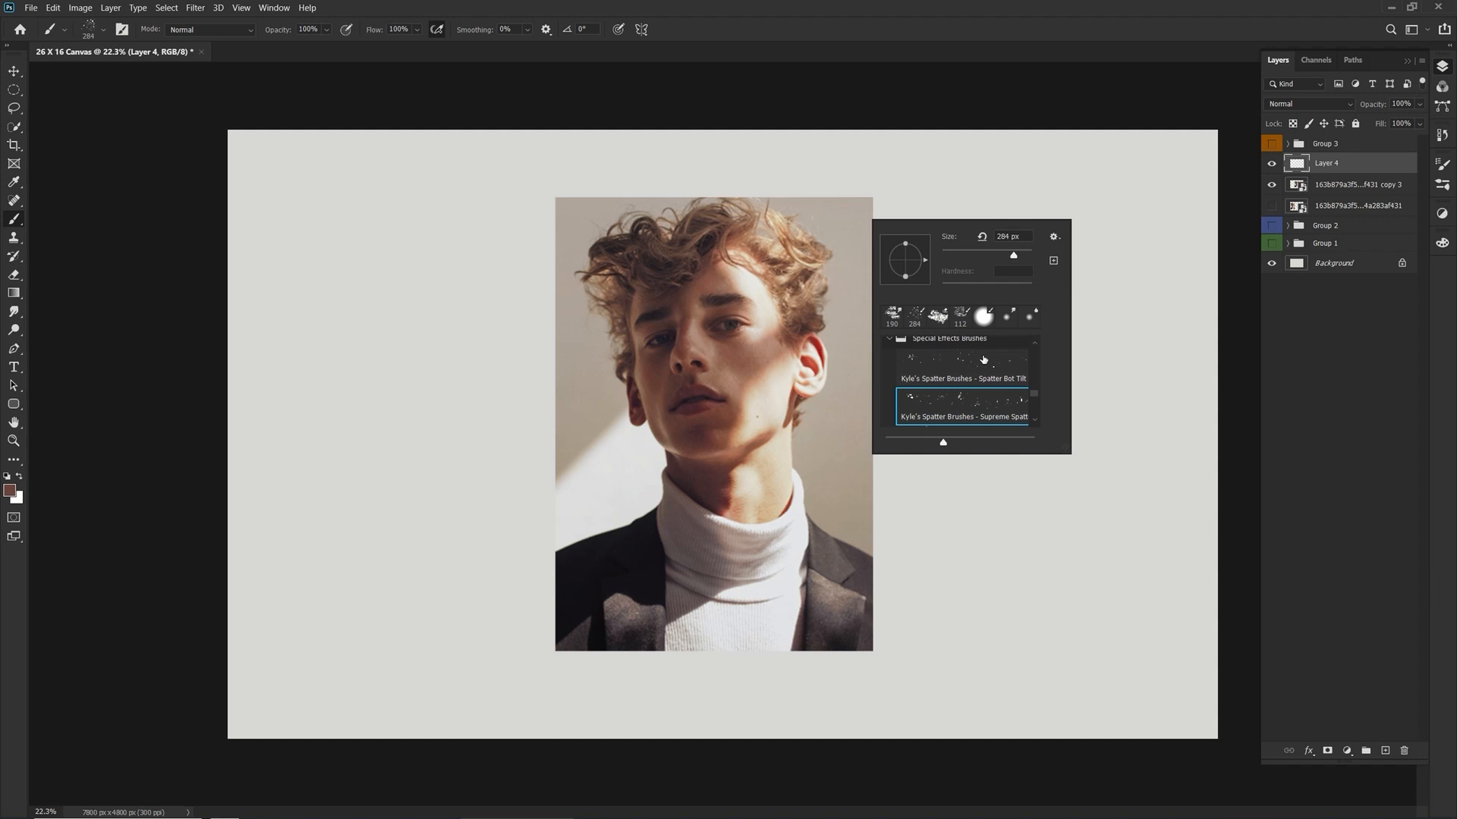
scroll(979, 364, up, 5)
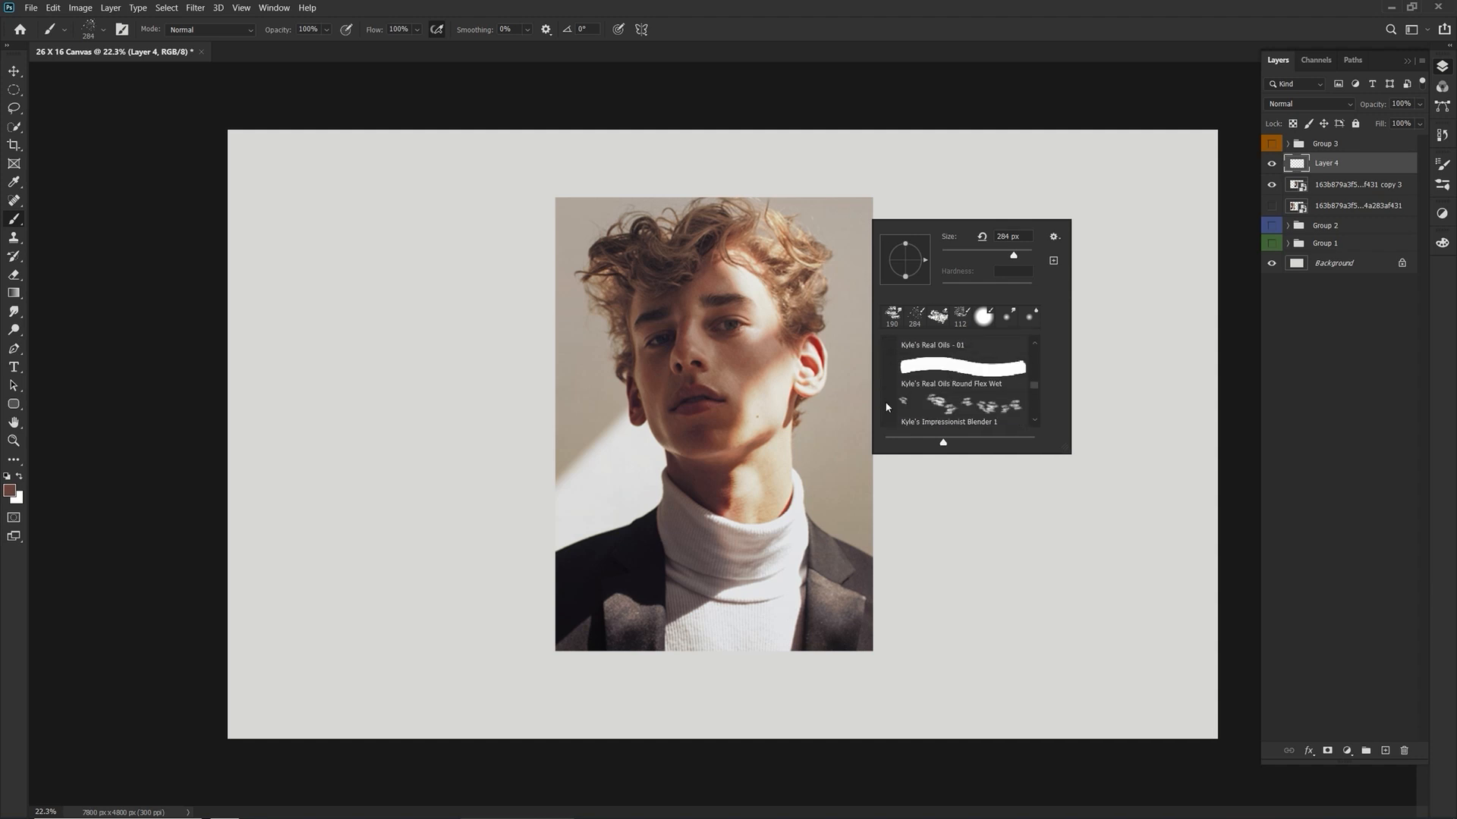
scroll(886, 407, up, 4)
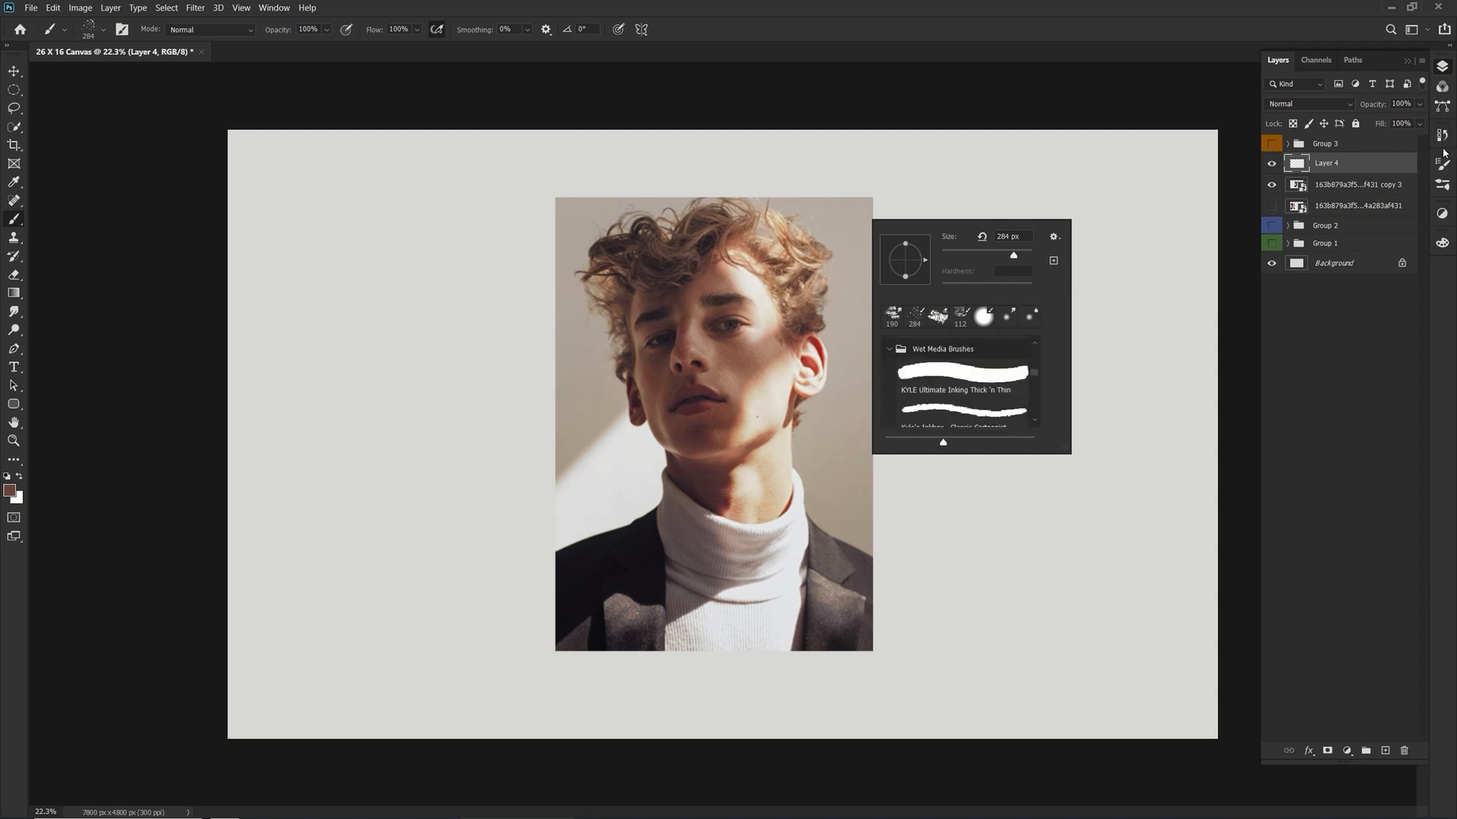
click(1442, 162)
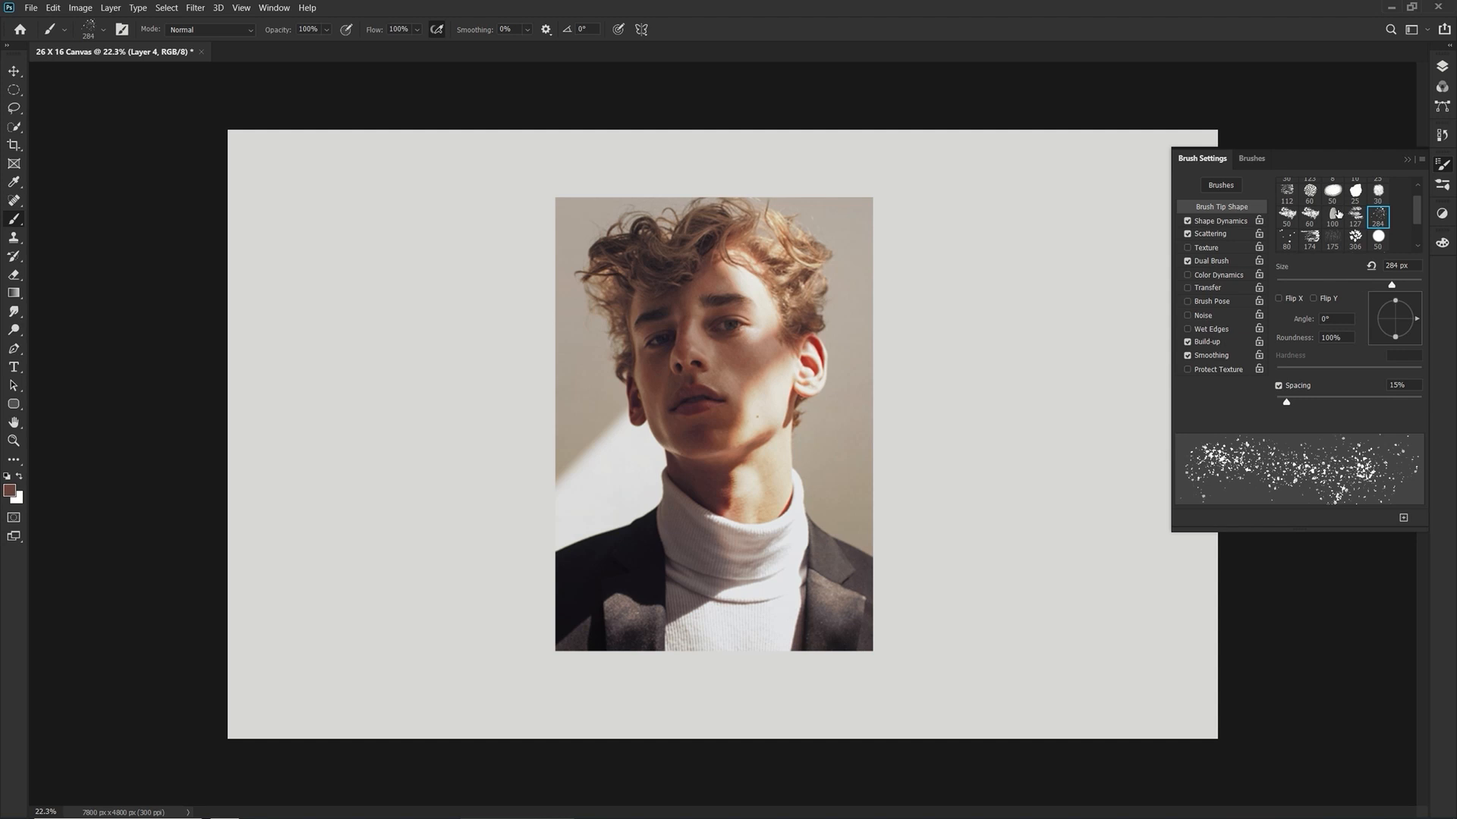
scroll(1337, 214, down, 1)
scroll(1346, 222, down, 1)
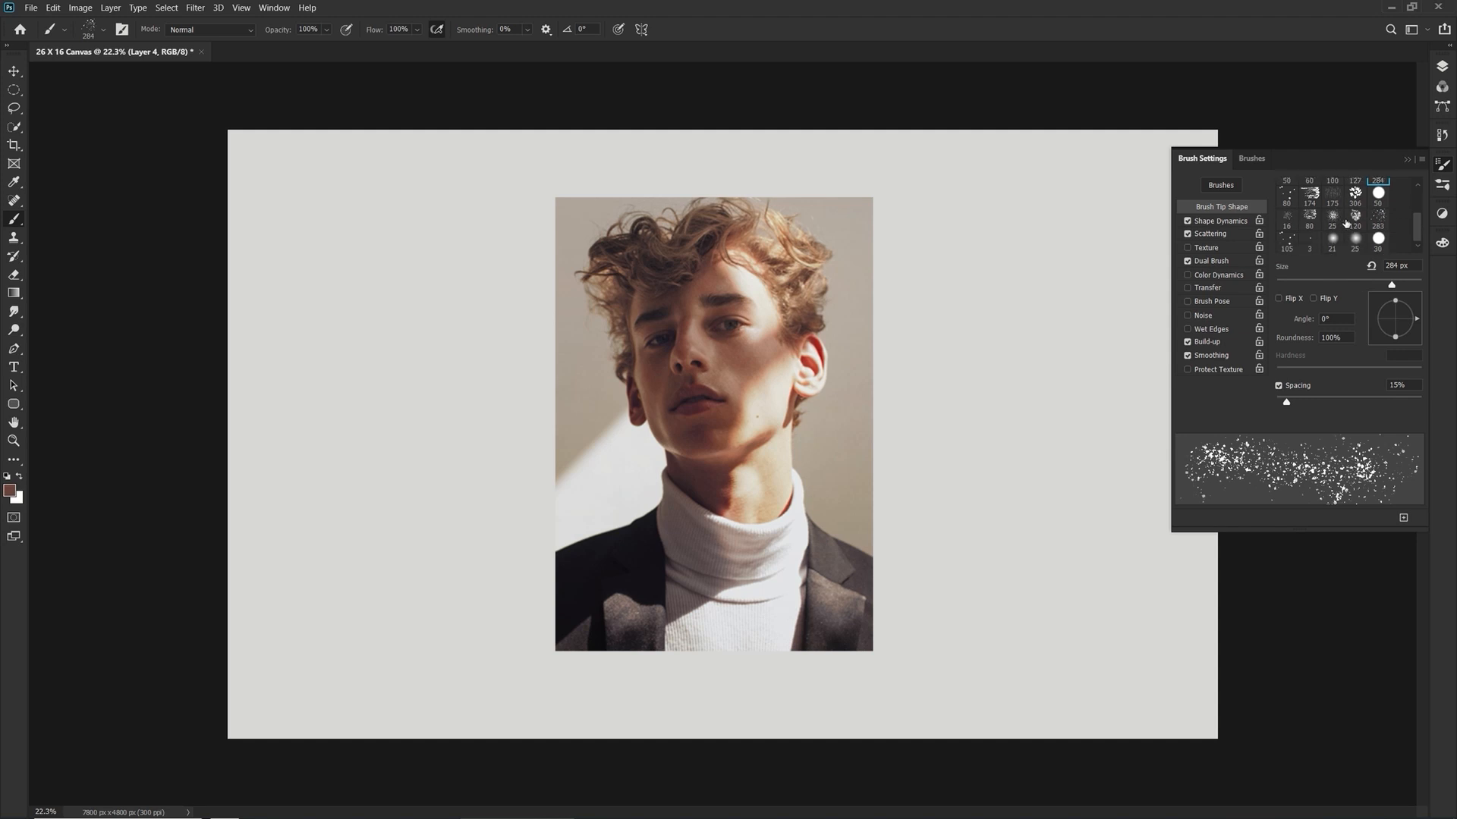
click(1309, 198)
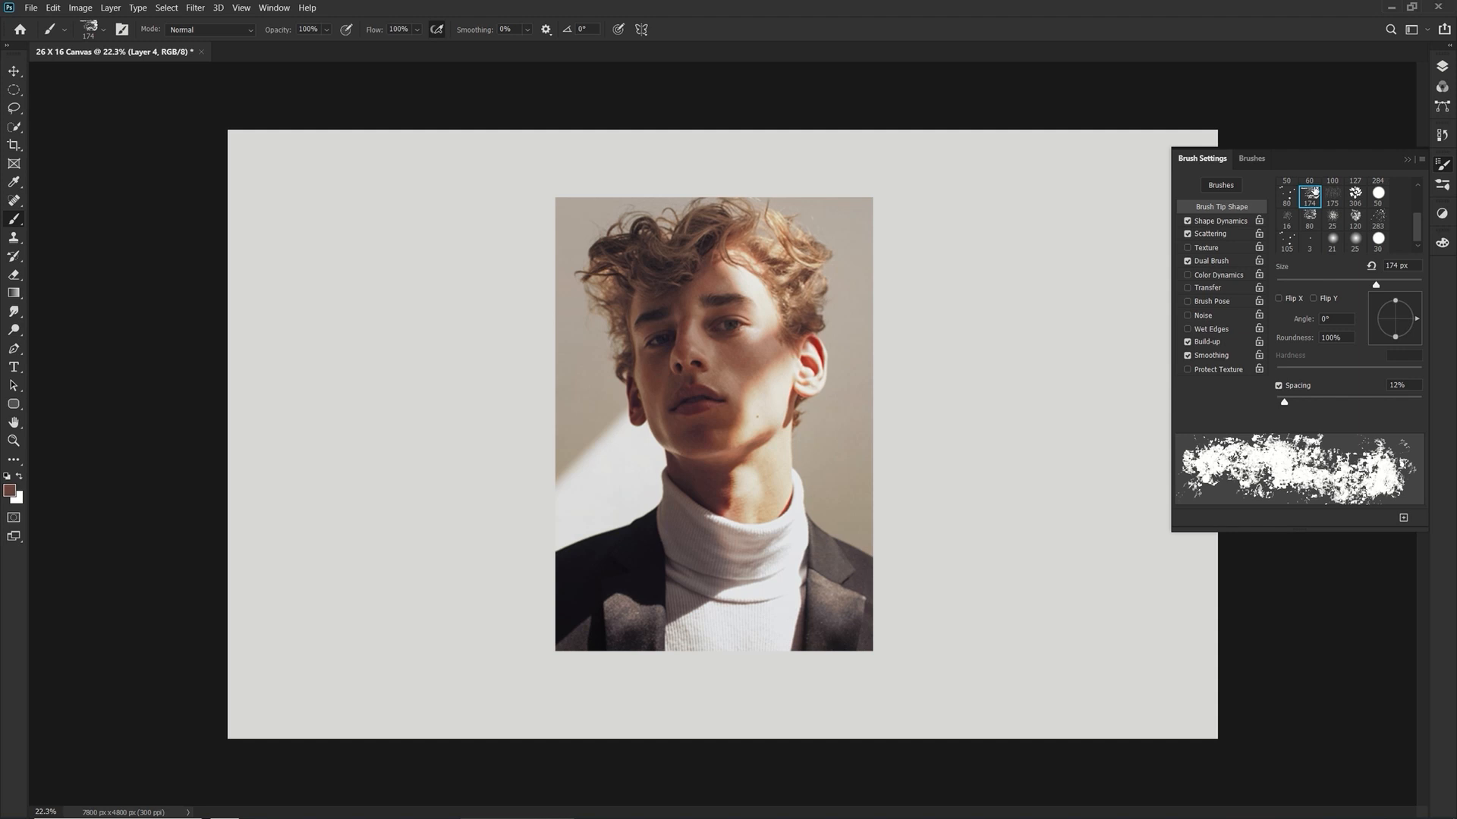
scroll(1315, 191, up, 3)
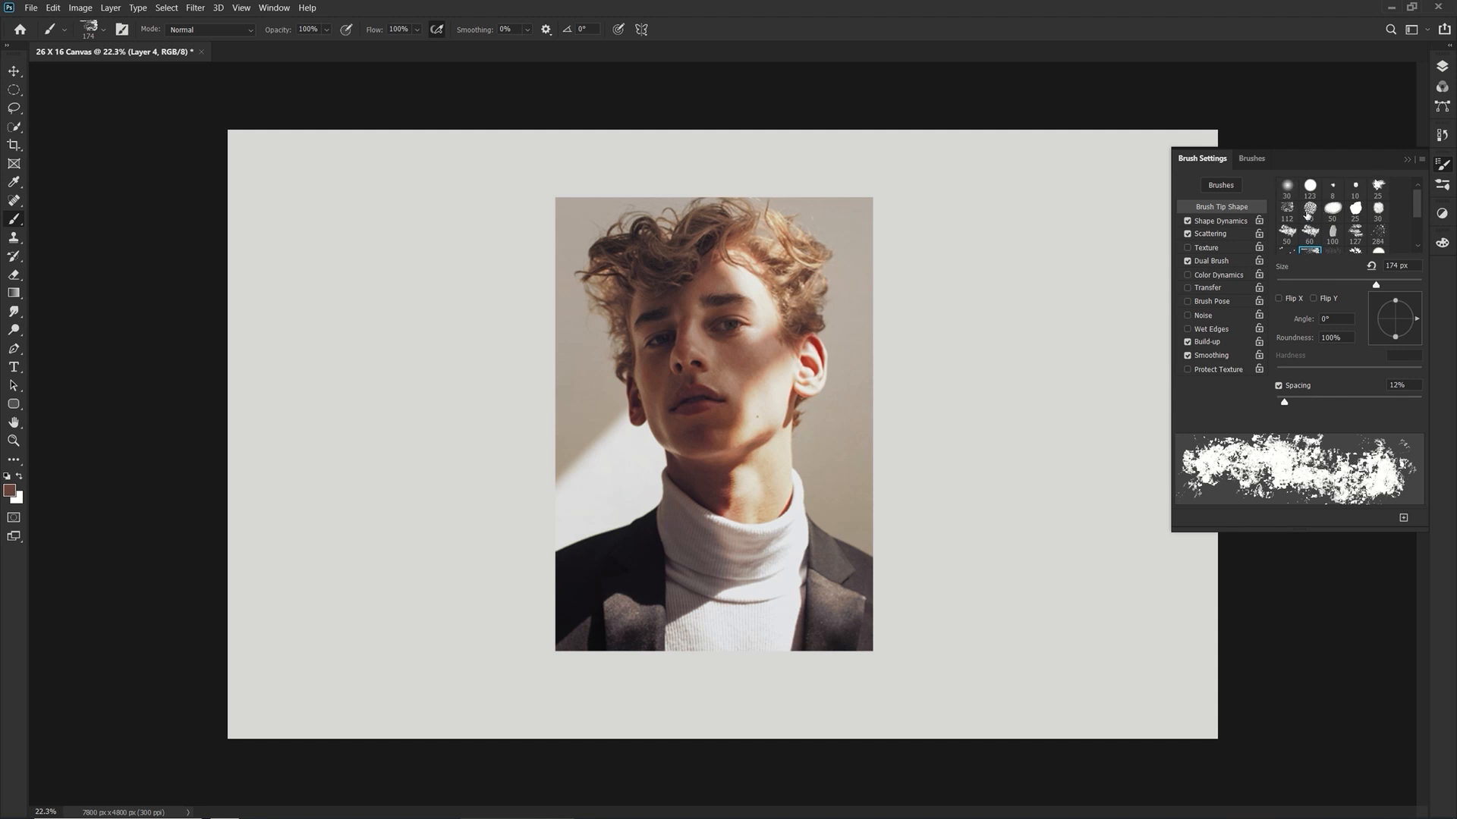
click(1309, 210)
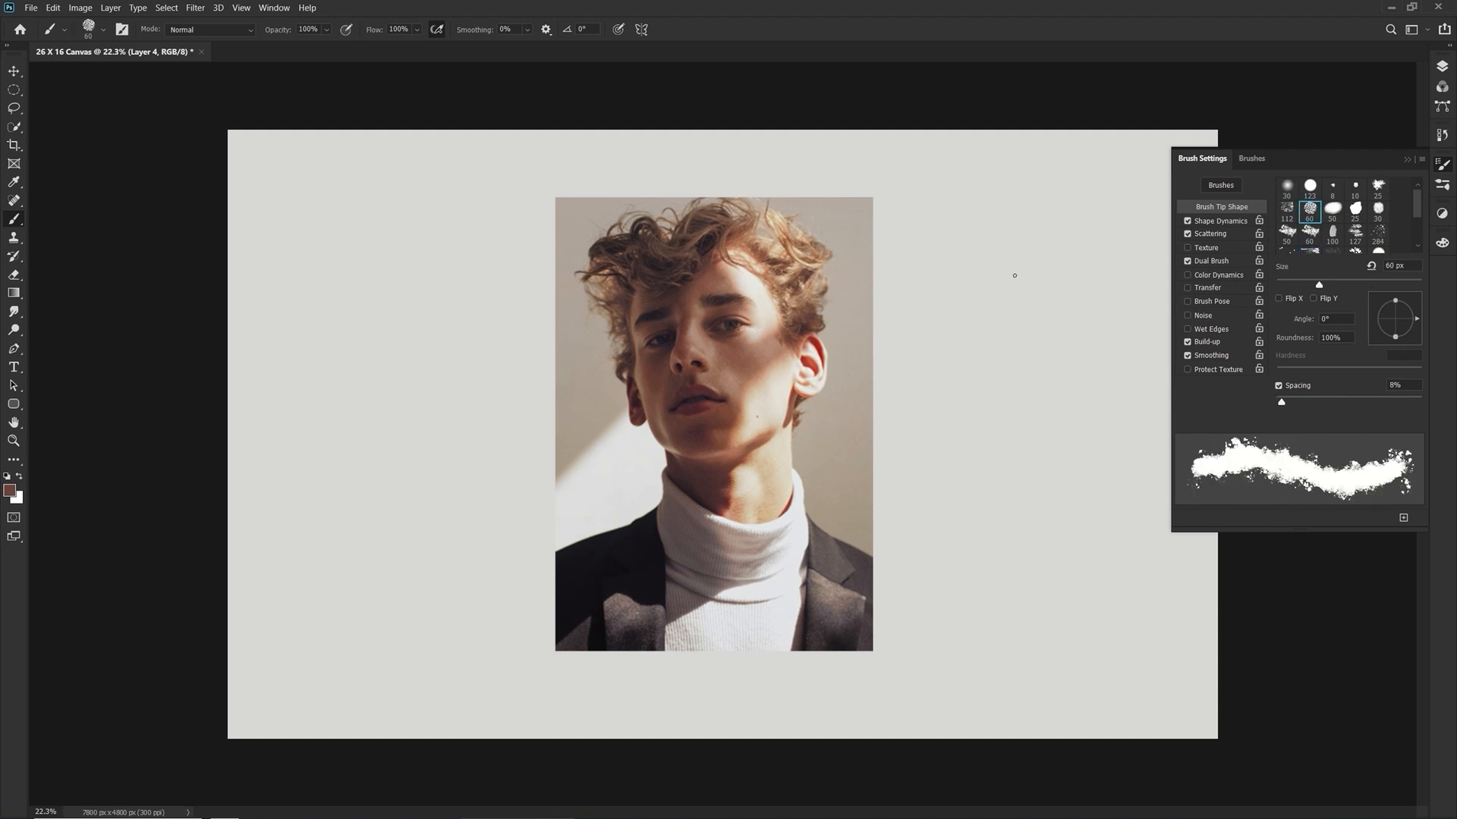
Enlarge the brush to 150 px, test it with a dab beside the portrait, and undo the dab.
key(bracketright)
key(bracketright)
key(bracketright)
key(bracketright)
click(874, 295)
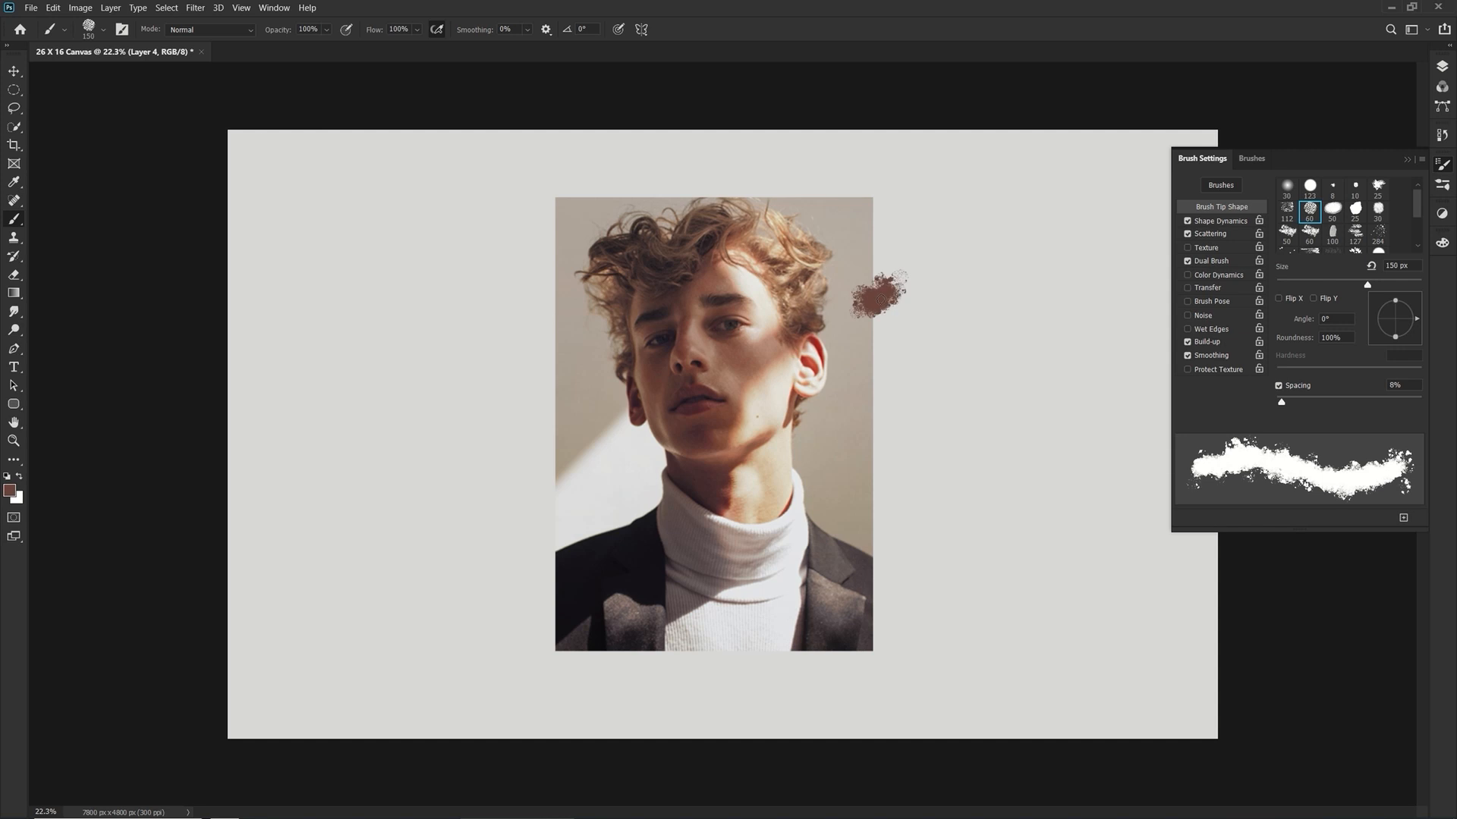
key(ctrl+z)
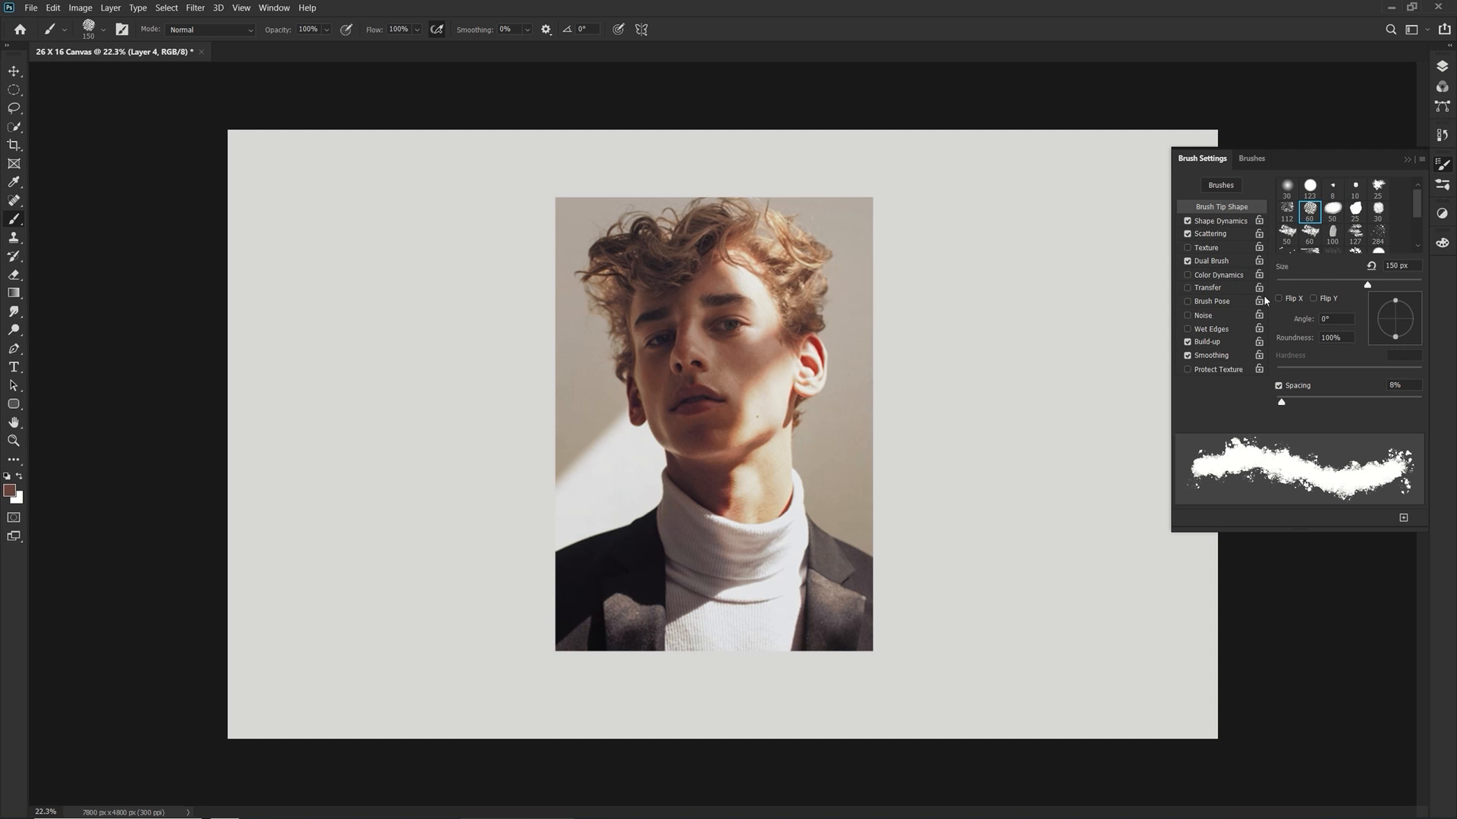
Set the brush's scatter to 44%, trying it with test strokes beside the portrait and undoing them.
click(1212, 236)
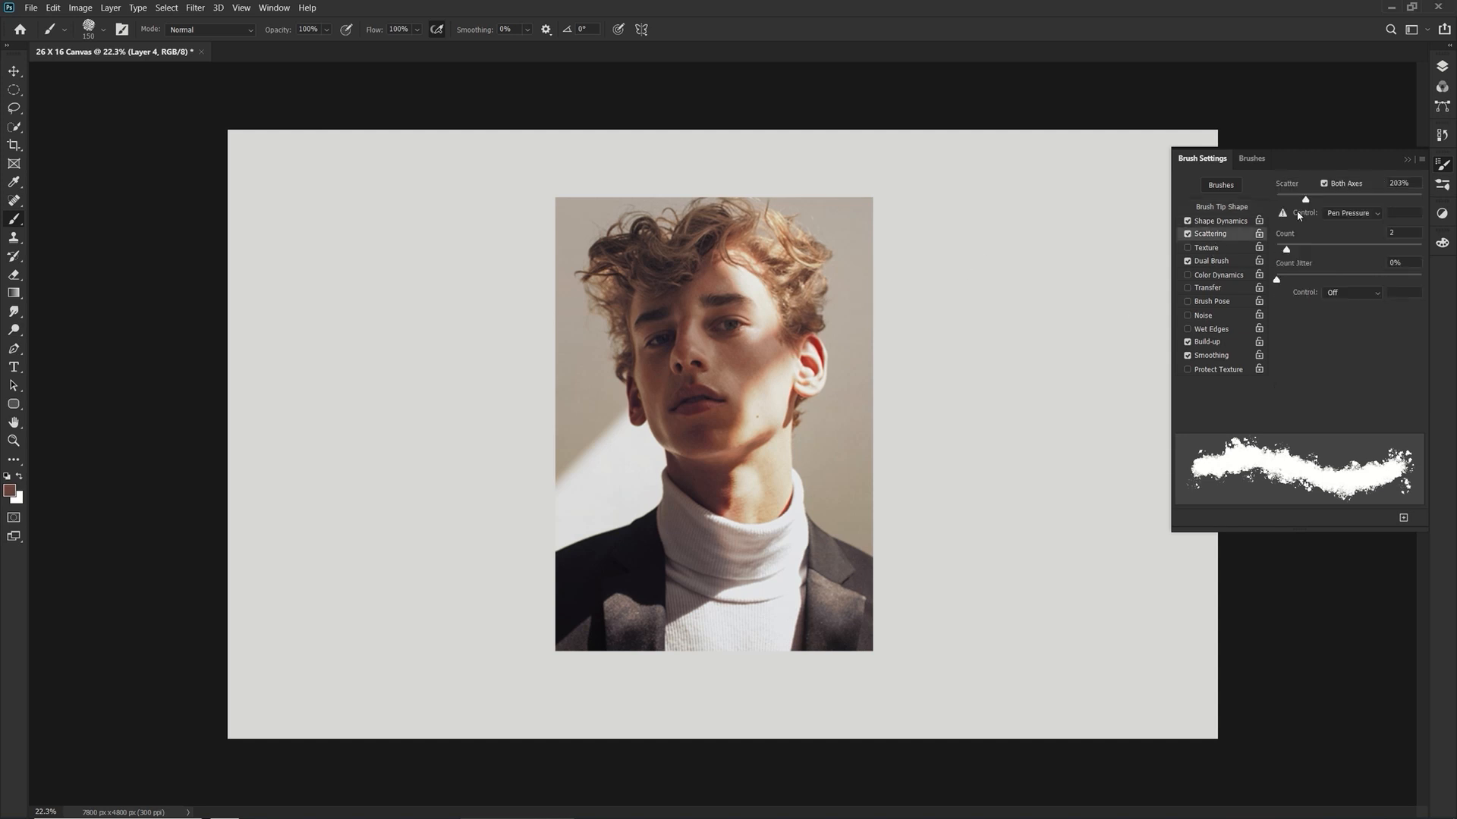
drag(1305, 201, 1290, 201)
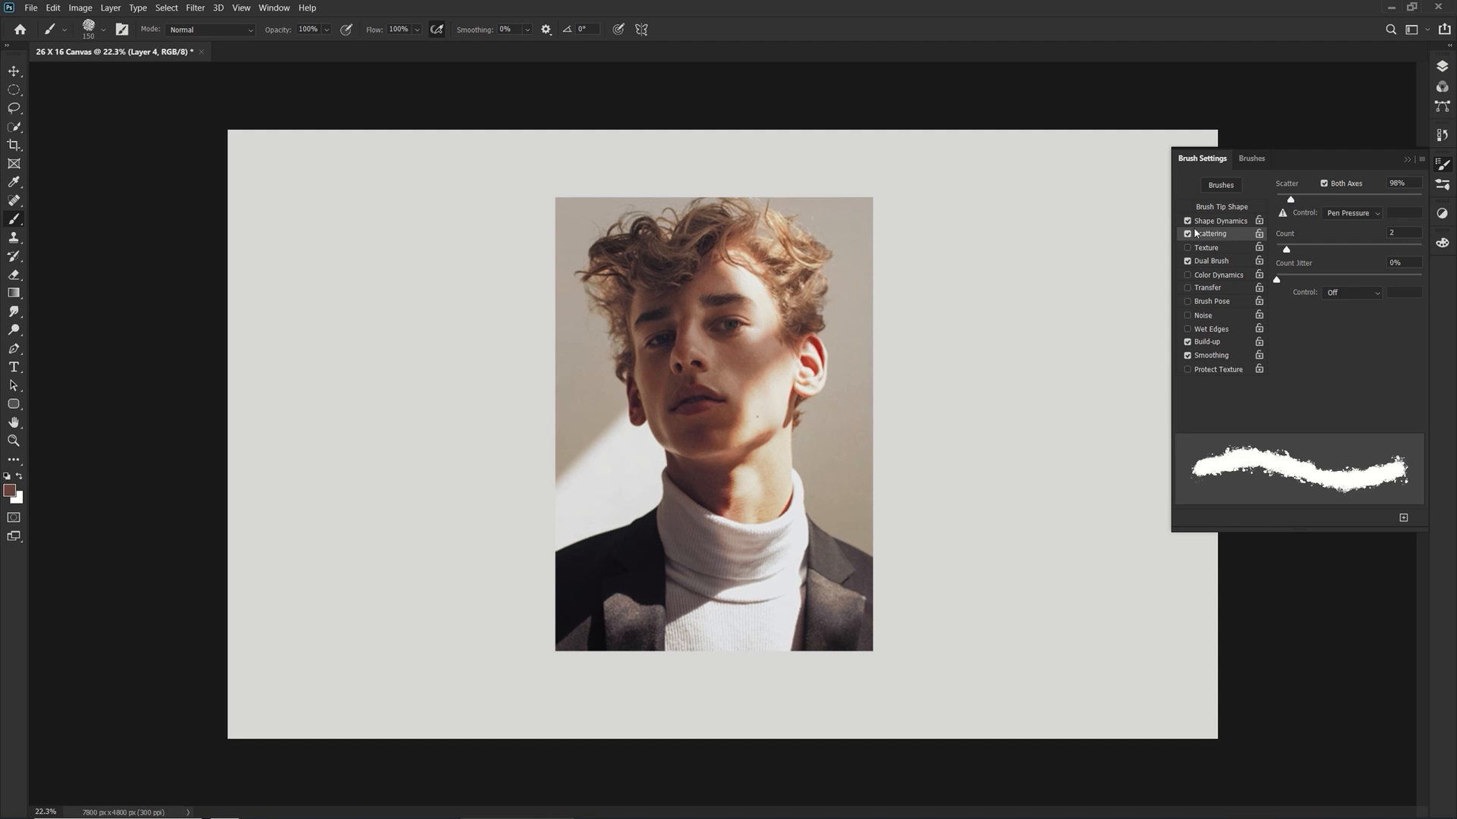
drag(848, 340, 886, 315)
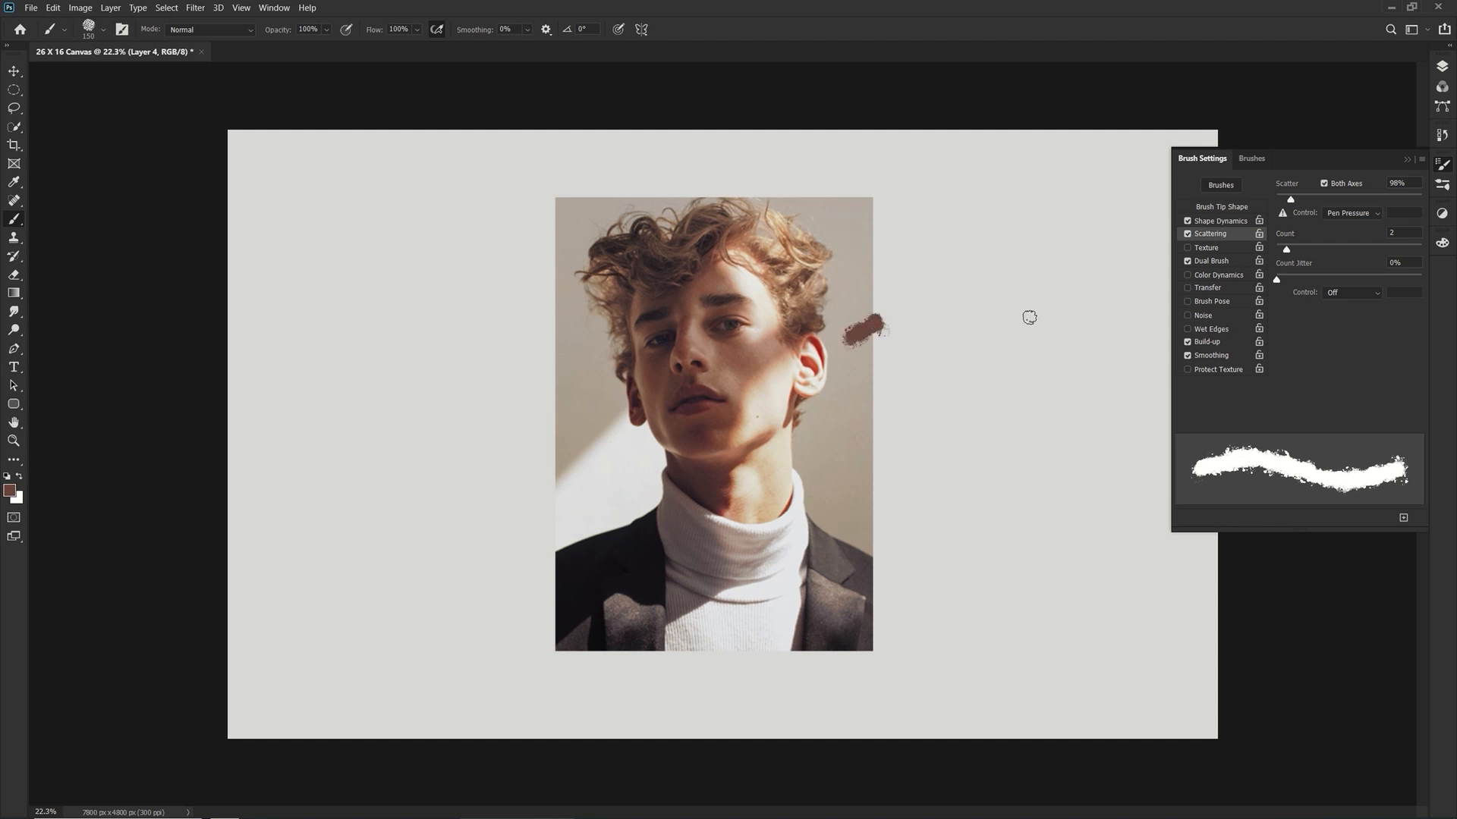
key(ctrl+z)
drag(1290, 200, 1282, 201)
drag(878, 304, 874, 309)
key(ctrl+z)
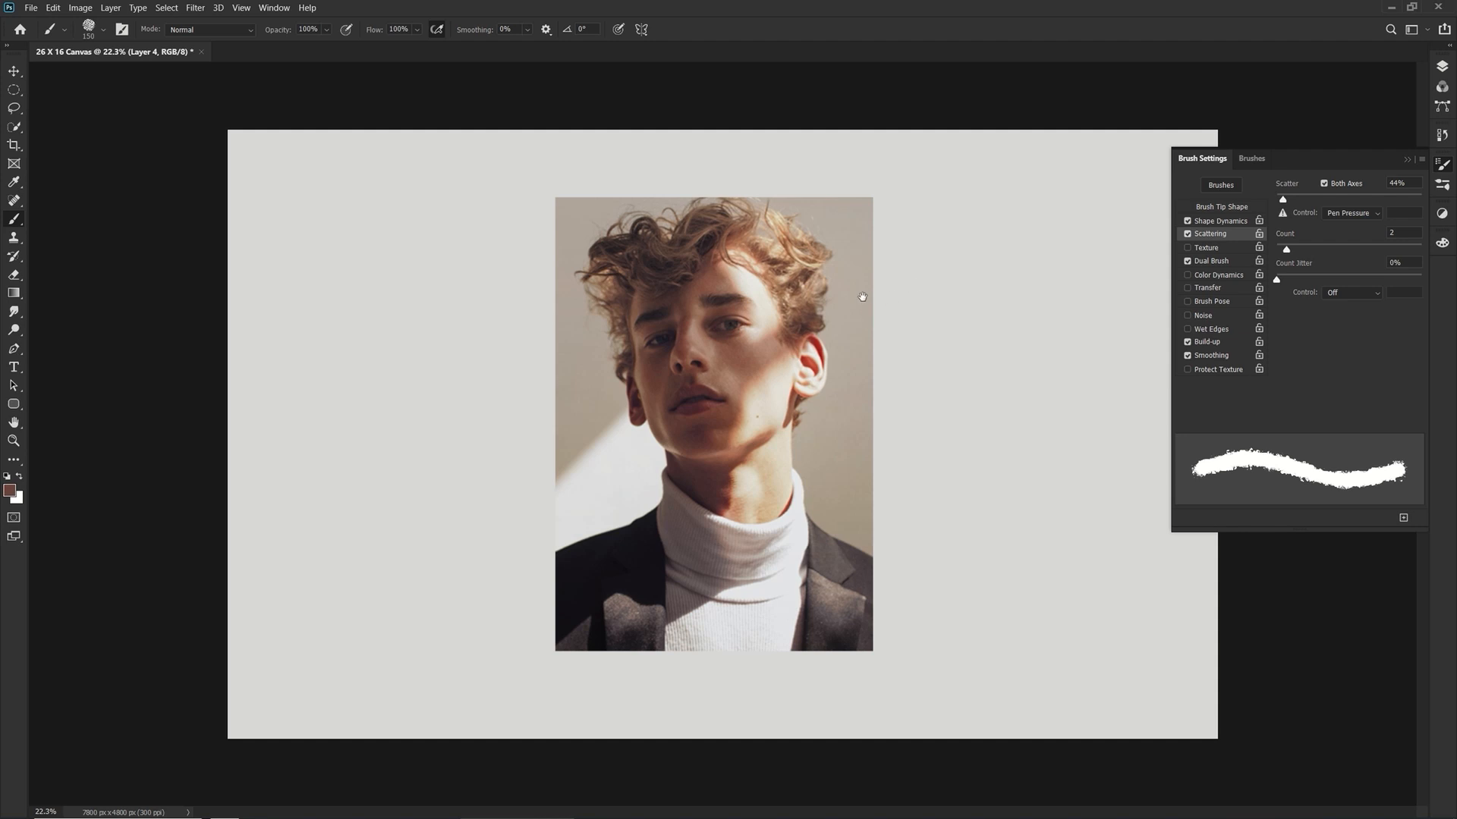
Sample the beige wall colour beside the hair, clear the settings from view, and reduce the brush to 100 px.
alt+click(867, 283)
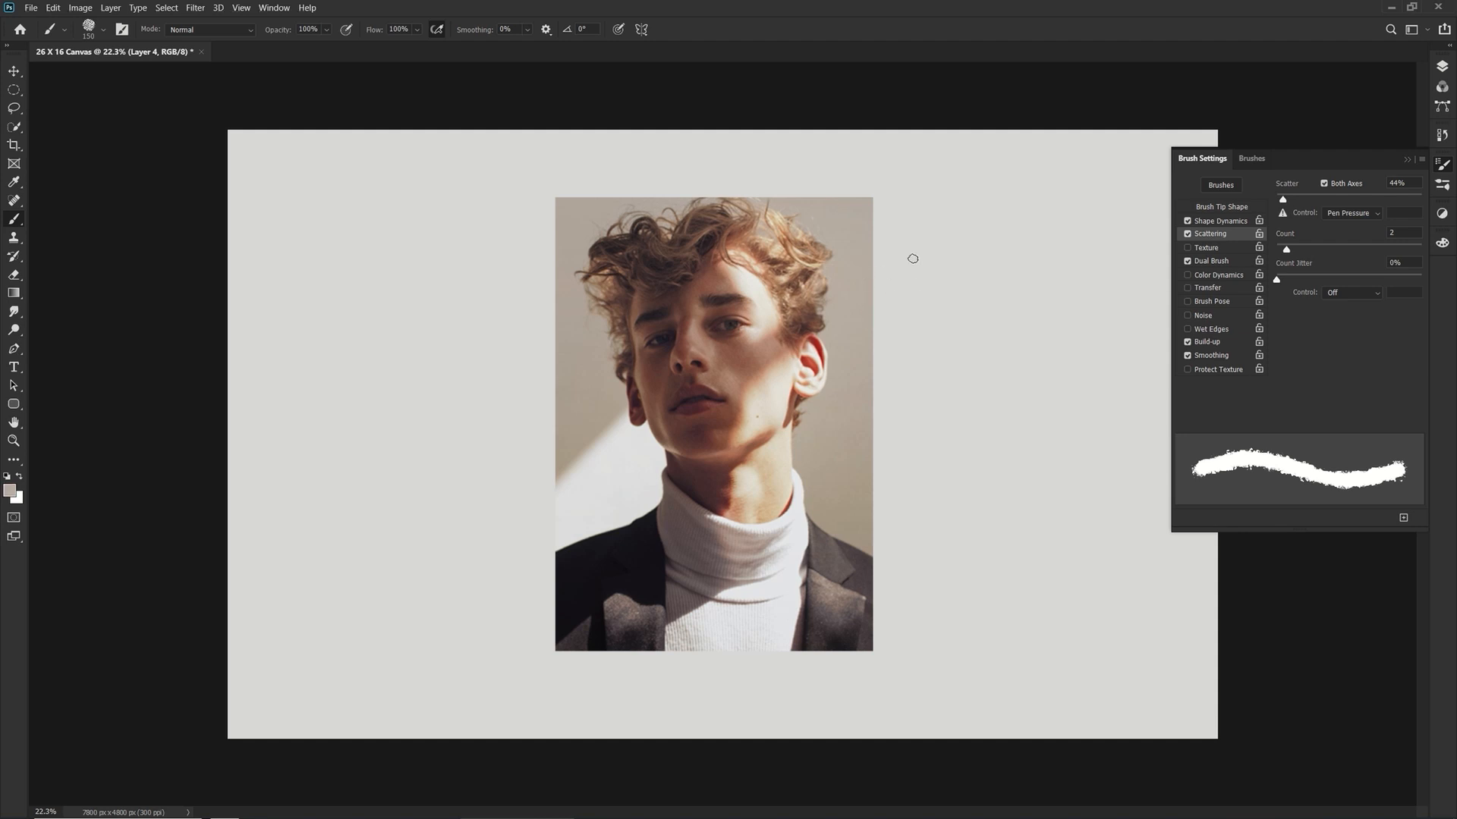
click(1441, 68)
click(1441, 69)
key(bracketleft)
key(bracketleft)
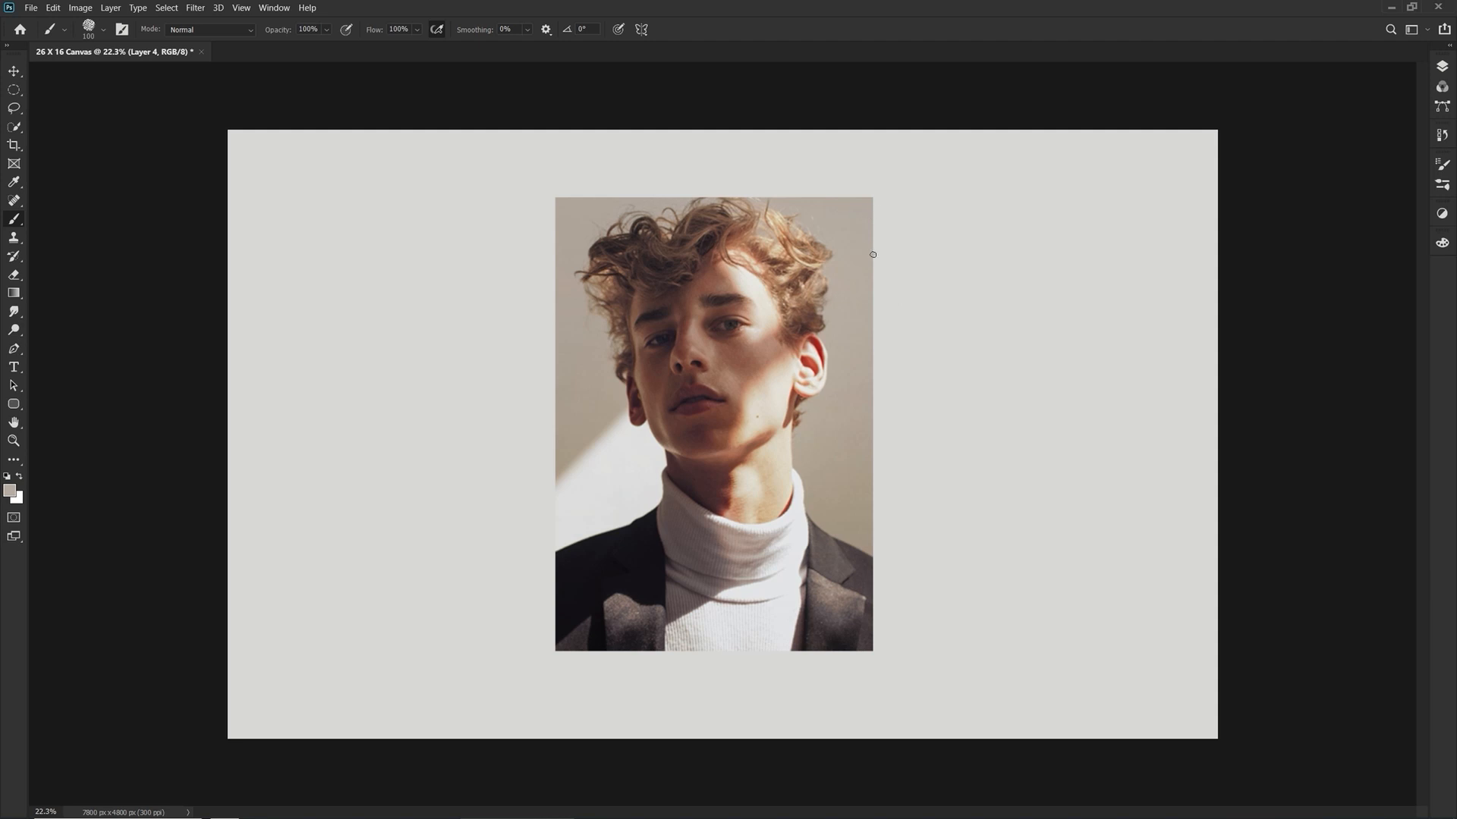
Paint small beige patches on the portrait's upper edge beside the hair and just outside it, undoing the stray strokes.
drag(868, 262, 878, 282)
key(bracketleft)
key(bracketleft)
key(bracketleft)
drag(913, 234, 913, 241)
drag(889, 236, 896, 232)
key(ctrl+z)
mouse_move(919, 215)
mouse_down()
mouse_move(927, 205)
mouse_move(912, 214)
mouse_up()
key(ctrl+z)
Enlarge the brush to 175 px and paint a beige patch on the portrait's edge level with the eyes.
key(bracketright)
key(bracketright)
key(bracketright)
key(bracketright)
key(bracketright)
key(bracketright)
drag(895, 292, 874, 322)
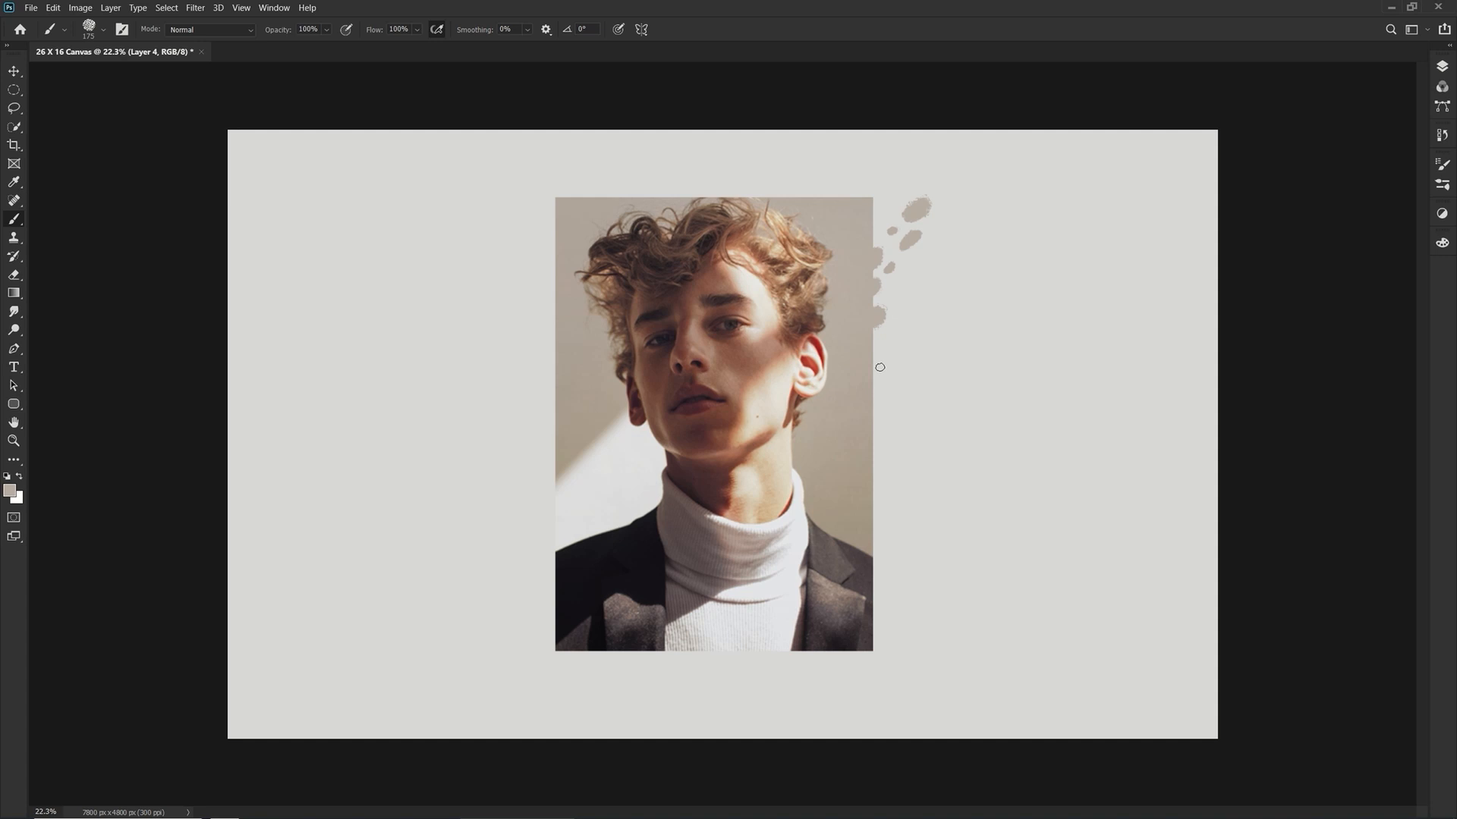
Shrink the brush and scatter smaller beige patches from the portrait's edge toward the canvas's upper border, undoing one misplaced dab.
key(bracketleft)
key(bracketleft)
key(bracketleft)
key(bracketleft)
key(bracketleft)
drag(908, 311, 905, 289)
drag(971, 185, 947, 229)
click(984, 171)
key(ctrl+z)
drag(992, 143, 988, 156)
click(998, 173)
Enlarge the brush to 200 px and paint a large beige patch among the outer scattered patches.
key(bracketright)
key(bracketright)
key(bracketright)
key(bracketright)
key(bracketright)
key(bracketright)
drag(988, 215, 978, 224)
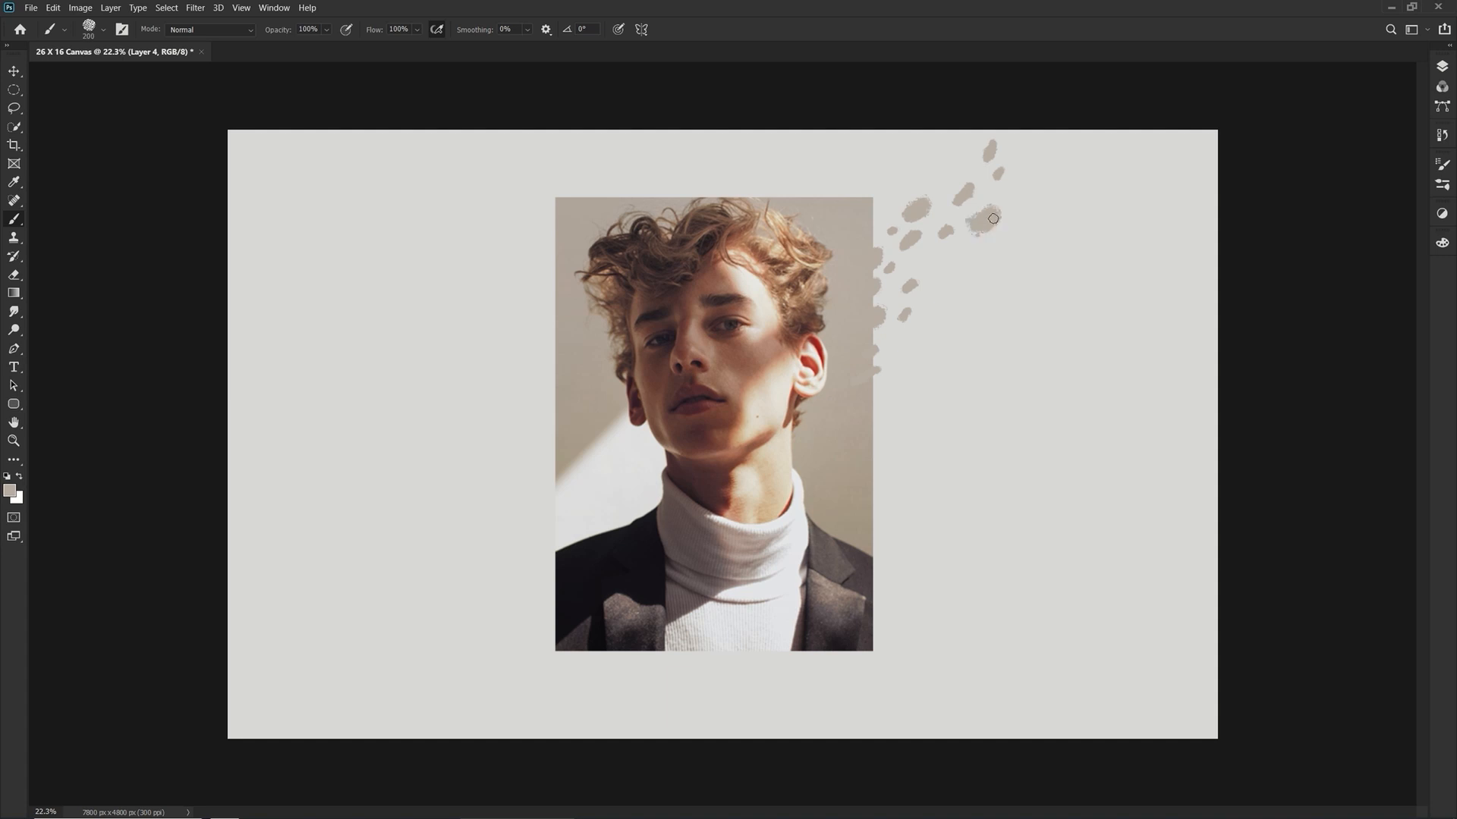
click(987, 213)
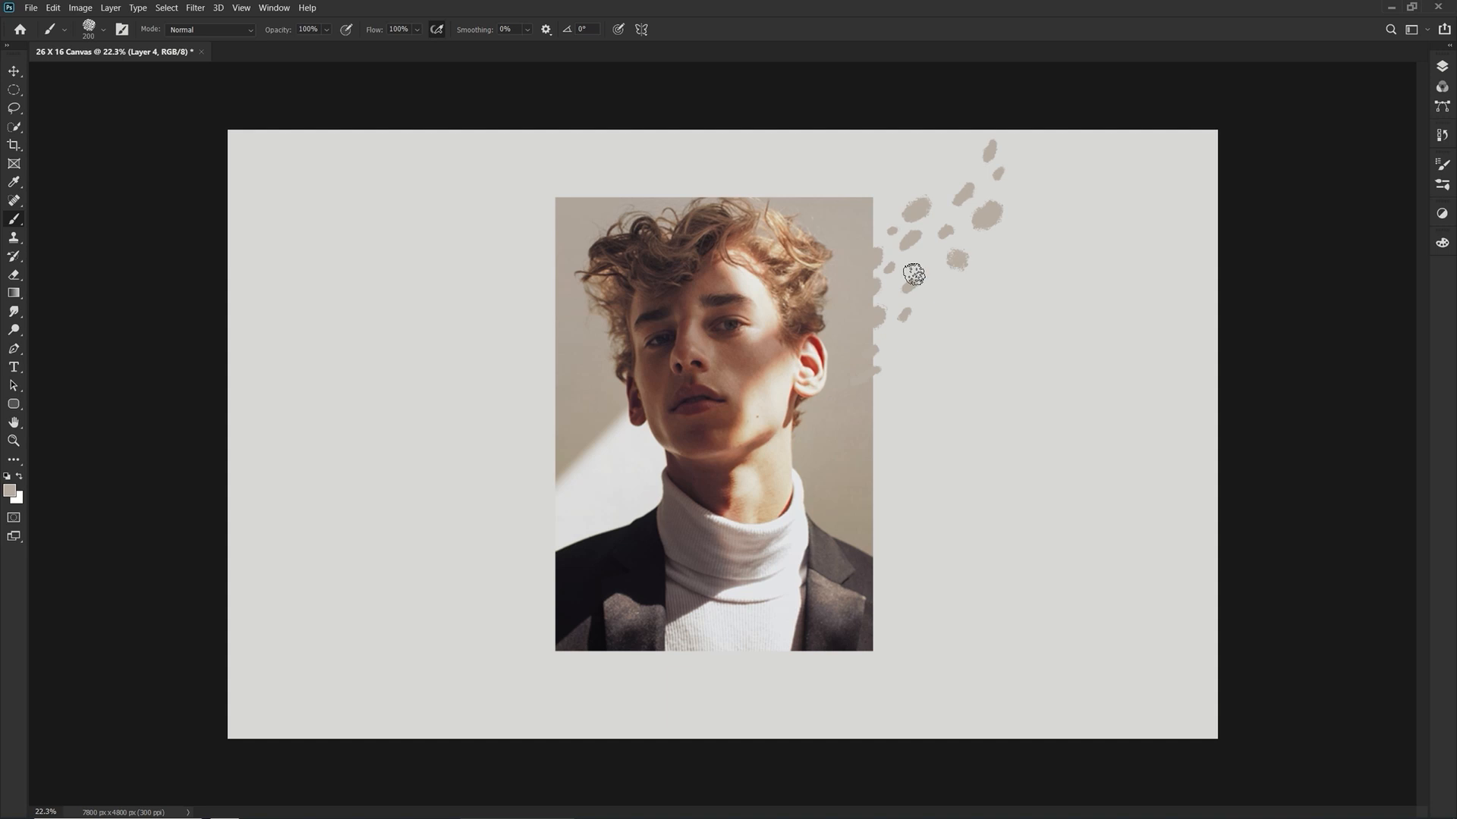
Shrink the brush to 50 px and add small beige patches among the scattered ones down to ear level, resampling the wall colour.
key(bracketleft)
key(bracketleft)
key(bracketleft)
key(bracketleft)
key(bracketleft)
key(bracketleft)
drag(961, 264, 946, 289)
drag(910, 338, 918, 329)
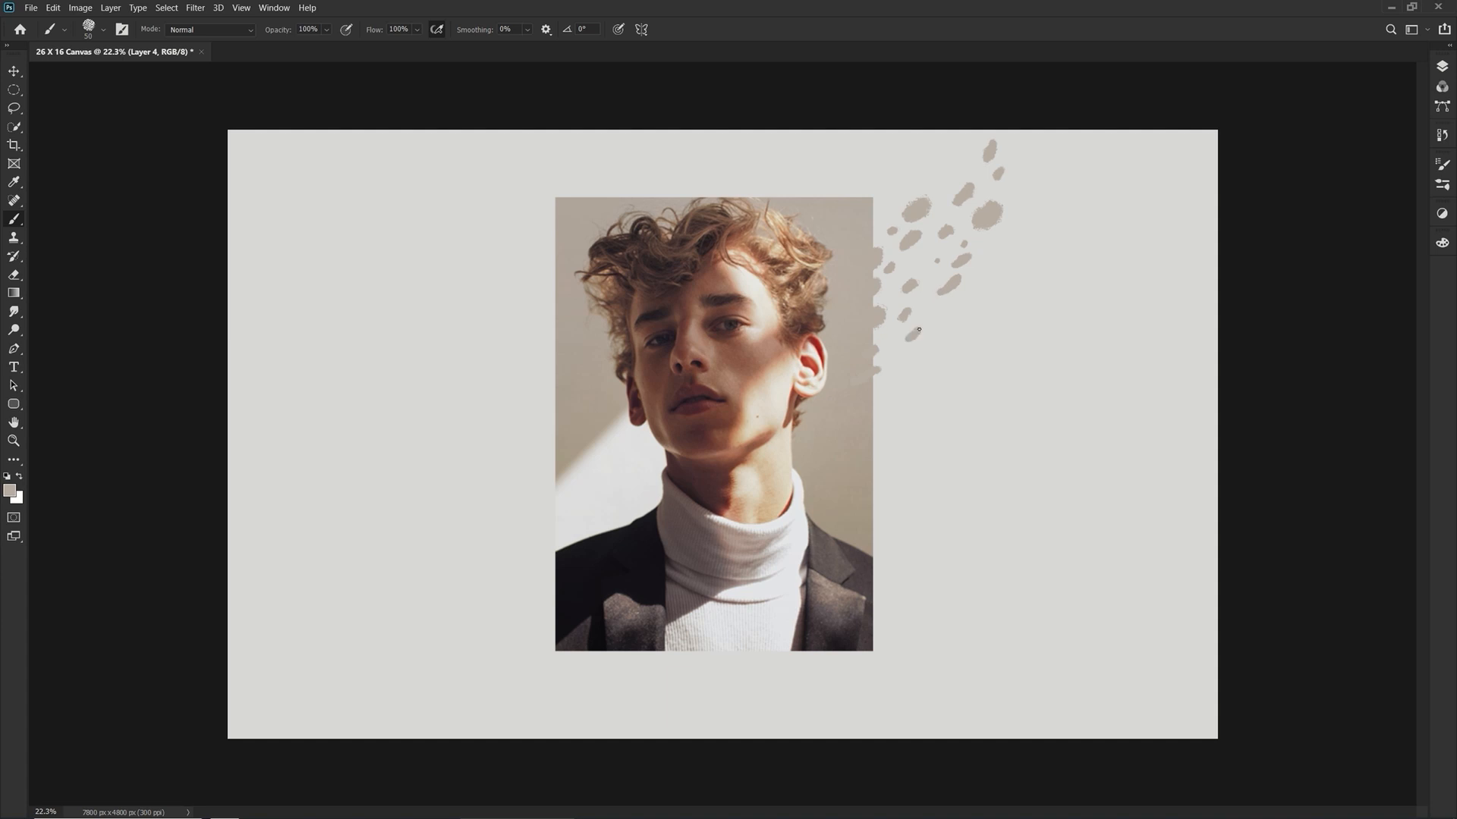
alt+click(861, 398)
Sample the pale sunlit wall colour and scatter pale patches of varying size outside the portrait's edge beside the shadowed jacket shoulder.
alt+click(565, 503)
key(bracketright)
key(bracketright)
key(bracketright)
mouse_move(547, 508)
mouse_down()
mouse_move(538, 557)
mouse_move(510, 555)
mouse_move(500, 594)
mouse_up()
key(bracketleft)
key(bracketleft)
drag(521, 591, 520, 593)
key(bracketleft)
key(bracketleft)
Open the Motion Blur filter for the painted patches, zoom its preview out to 4% and set the angle to 1°.
click(203, 11)
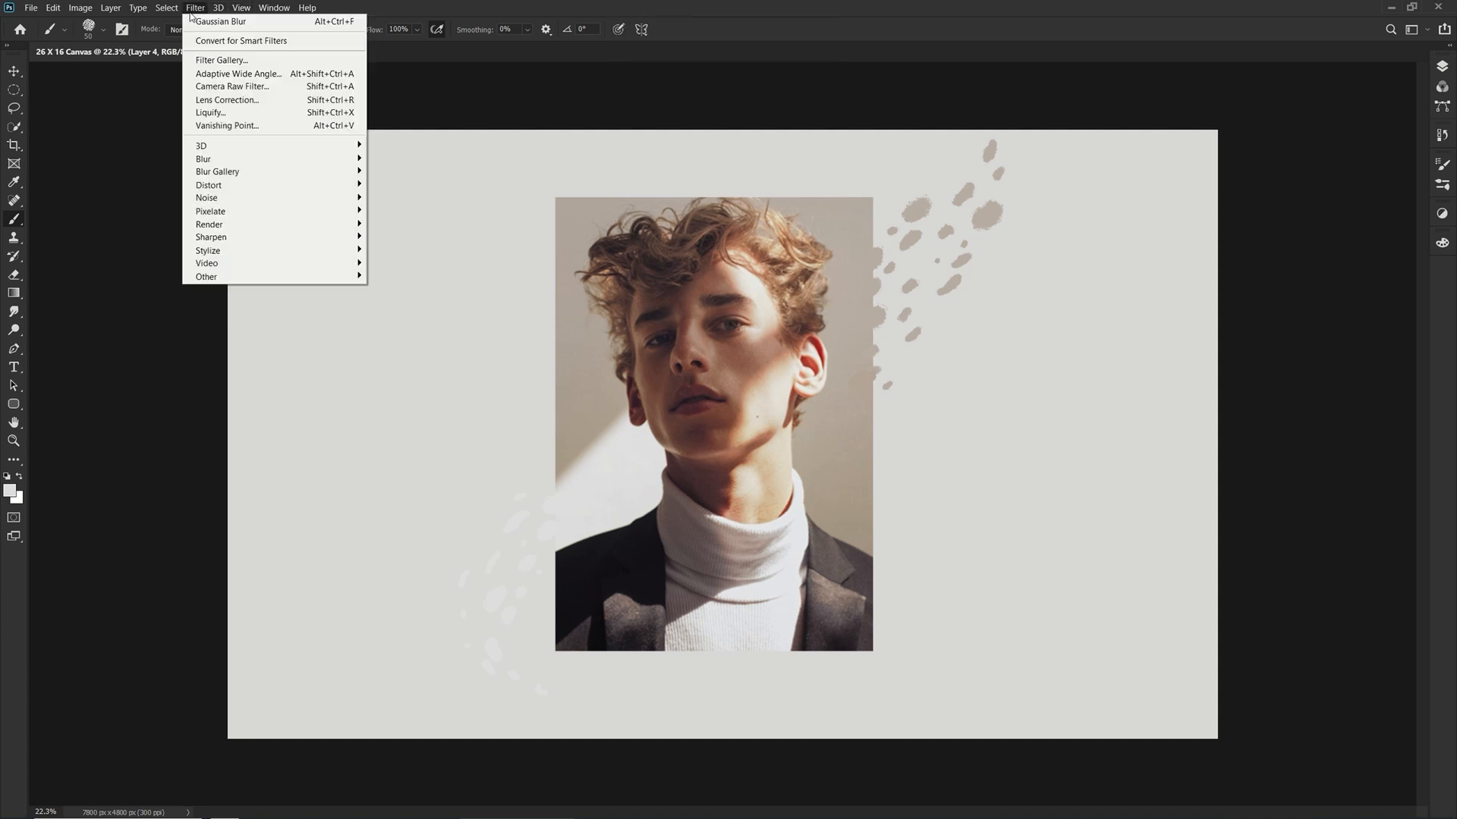
mouse_move(244, 165)
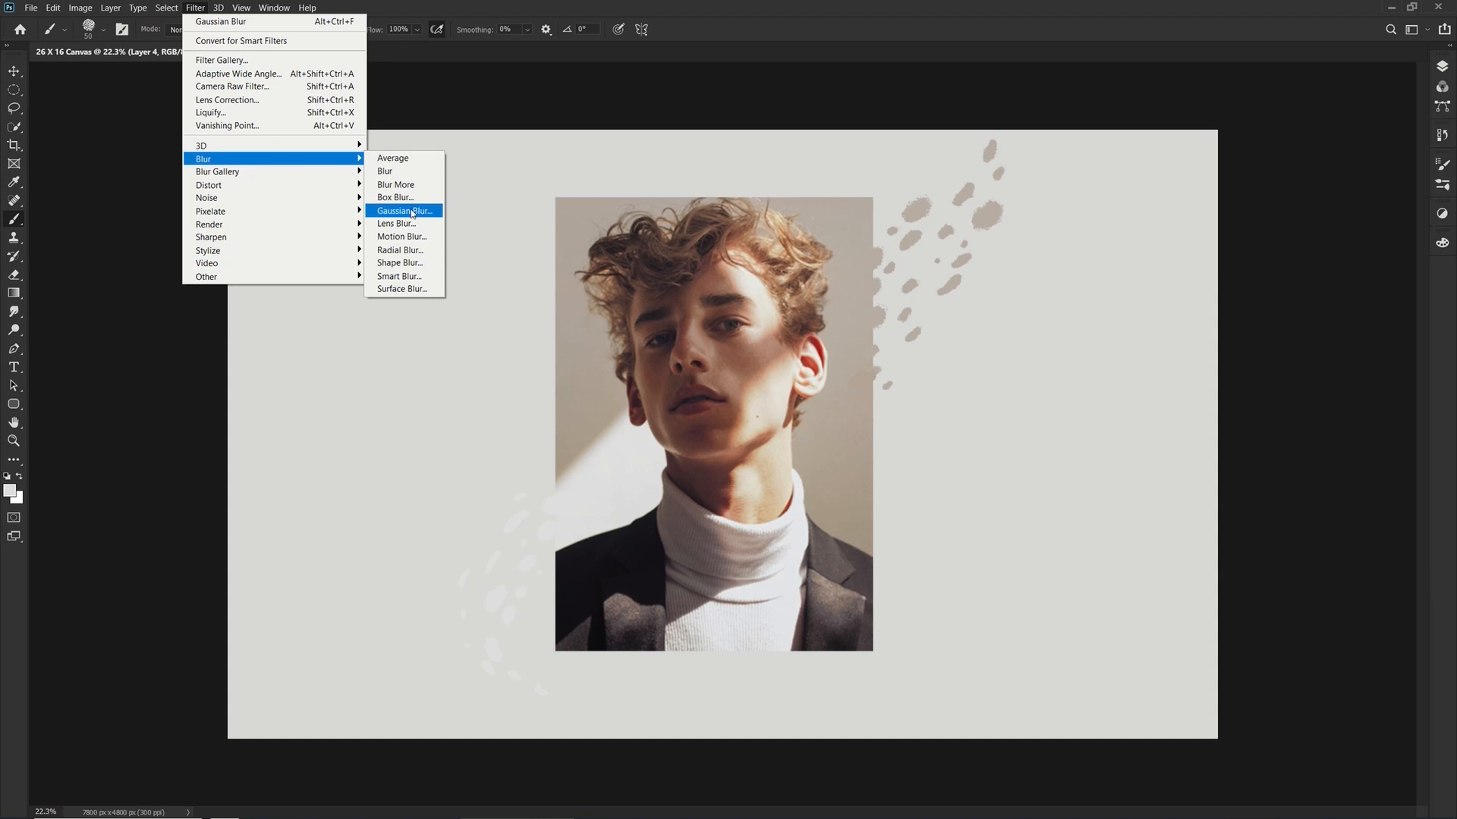
click(402, 236)
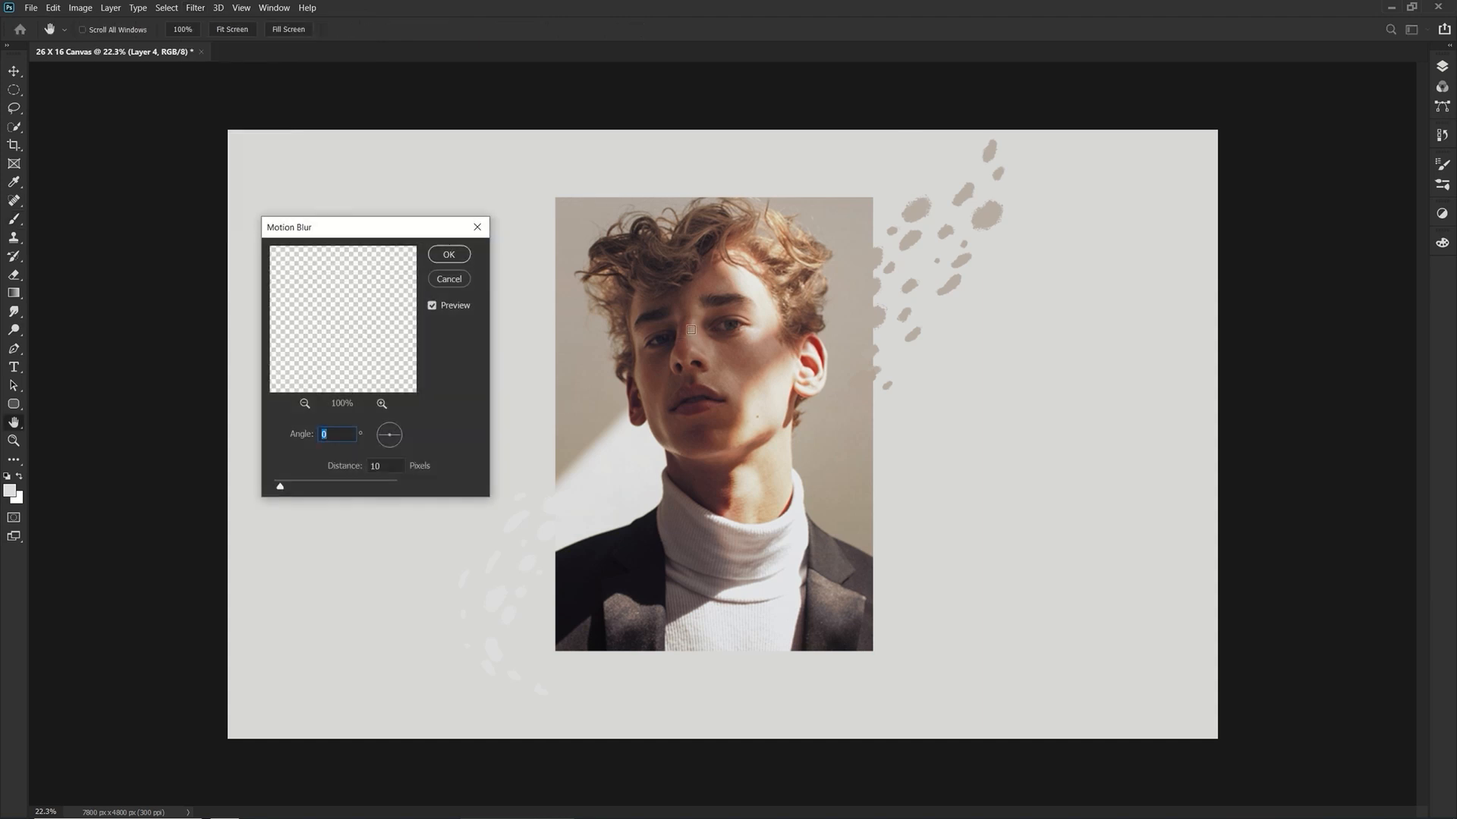
drag(345, 315, 262, 351)
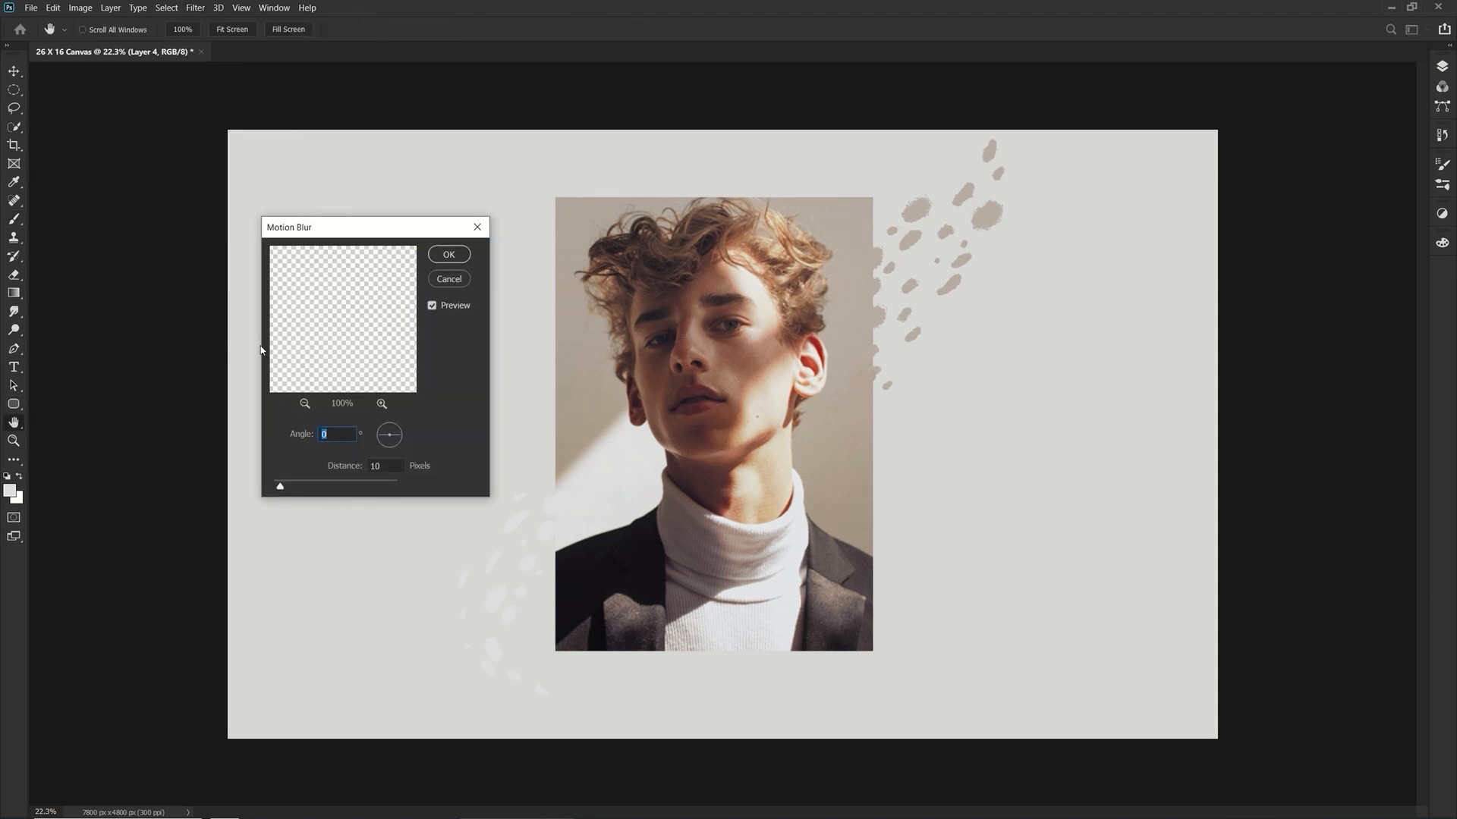
drag(388, 310, 383, 357)
click(304, 404)
click(304, 403)
click(304, 404)
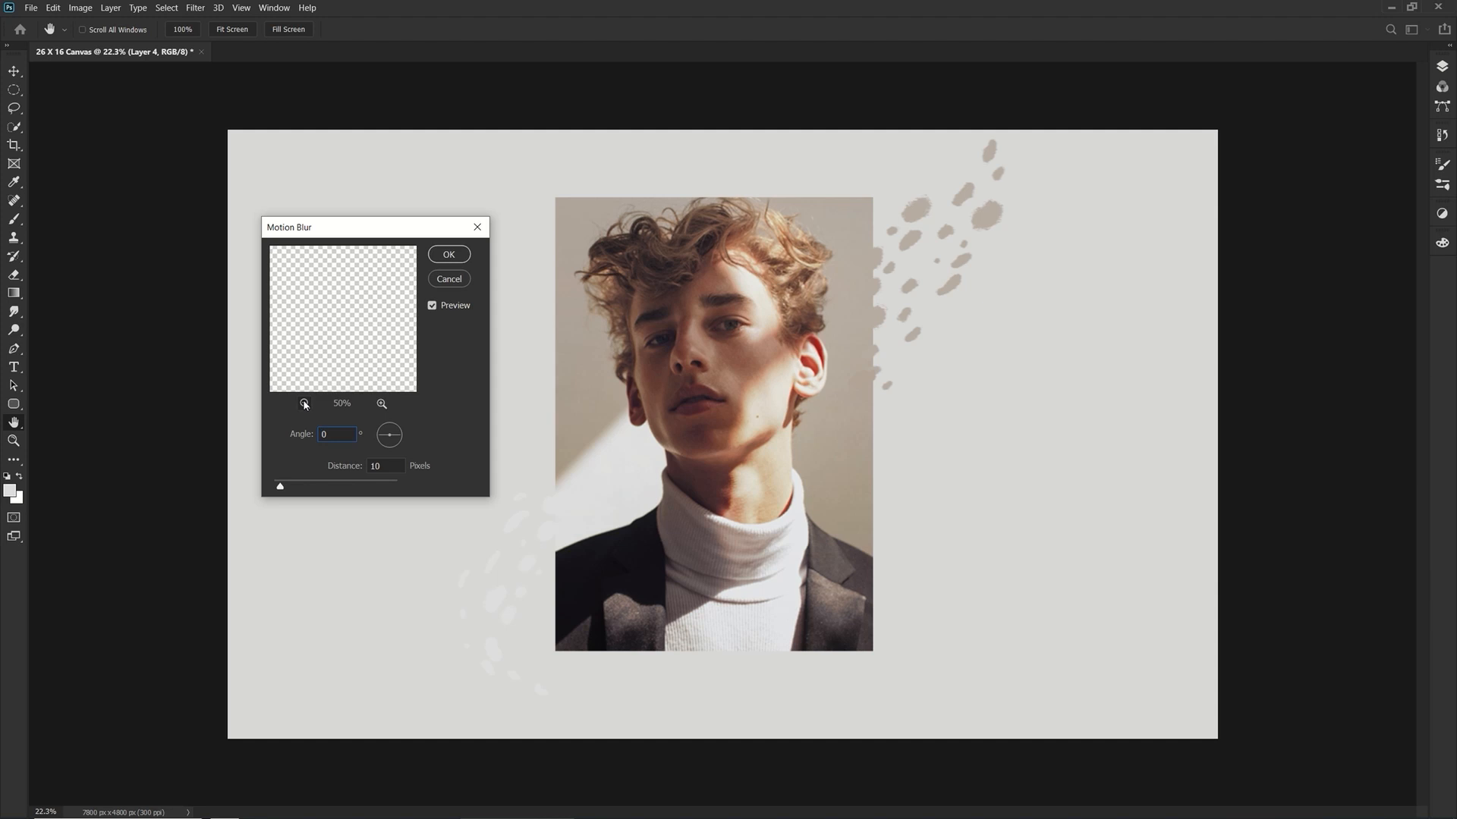
click(304, 403)
click(304, 403)
click(305, 403)
click(304, 404)
click(304, 404)
click(305, 404)
click(304, 404)
mouse_move(364, 321)
mouse_down()
mouse_move(397, 335)
mouse_move(377, 347)
mouse_up()
key(Up)
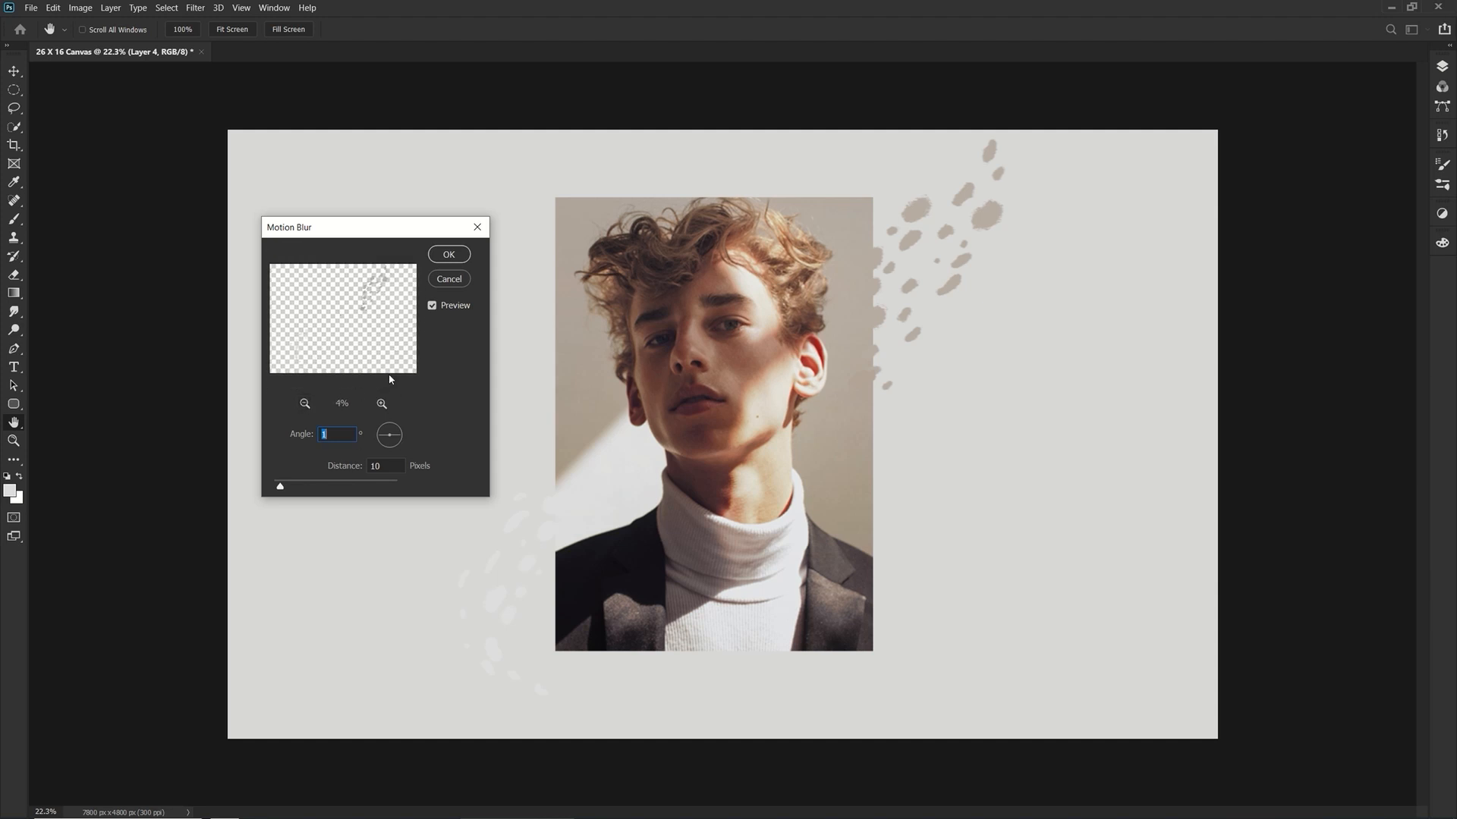
Apply the motion blur at a steep diagonal angle following the trail of patches, with a distance above 134 pixels.
drag(280, 487, 324, 487)
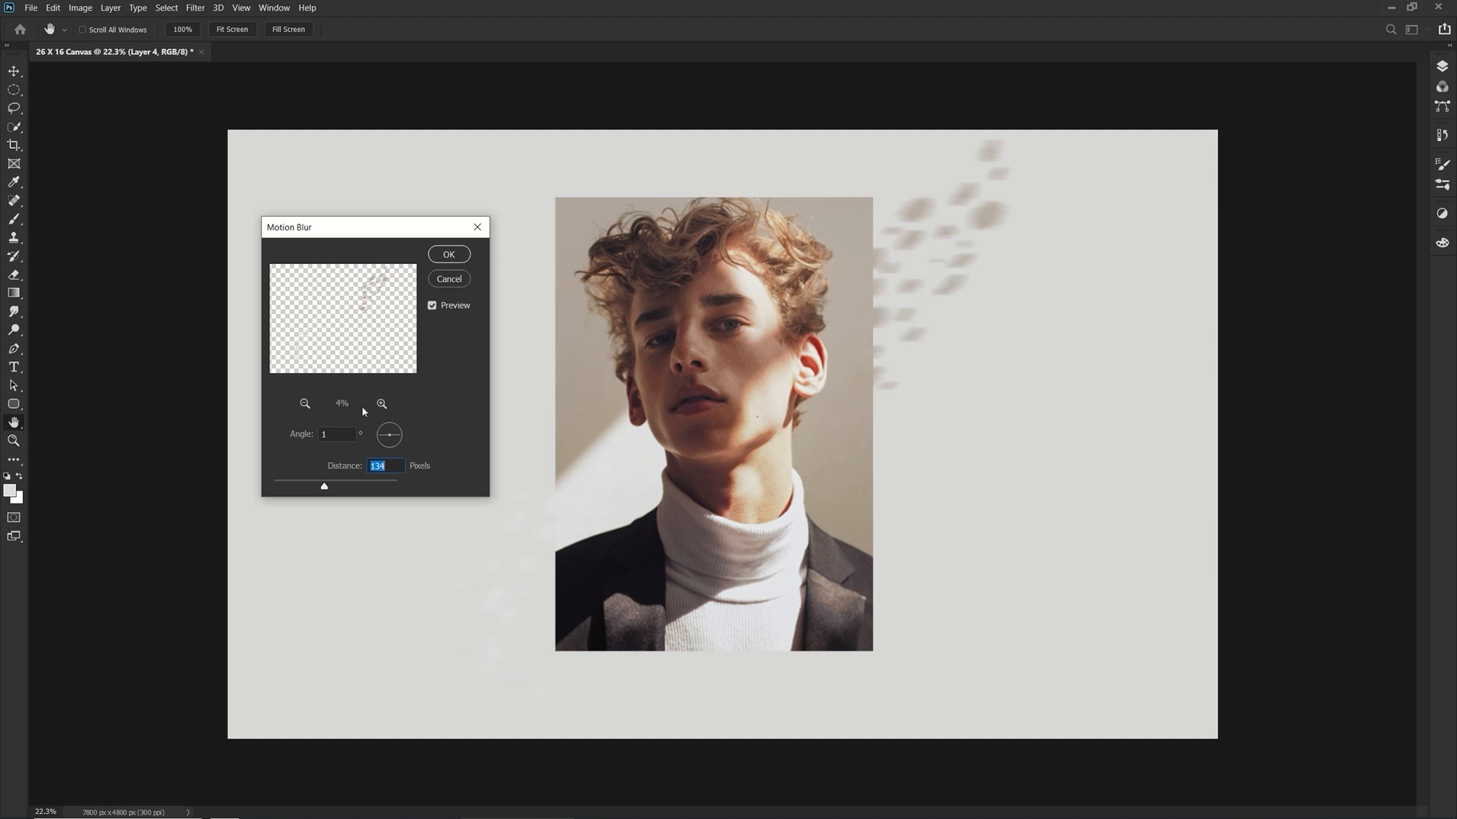
drag(399, 432, 398, 427)
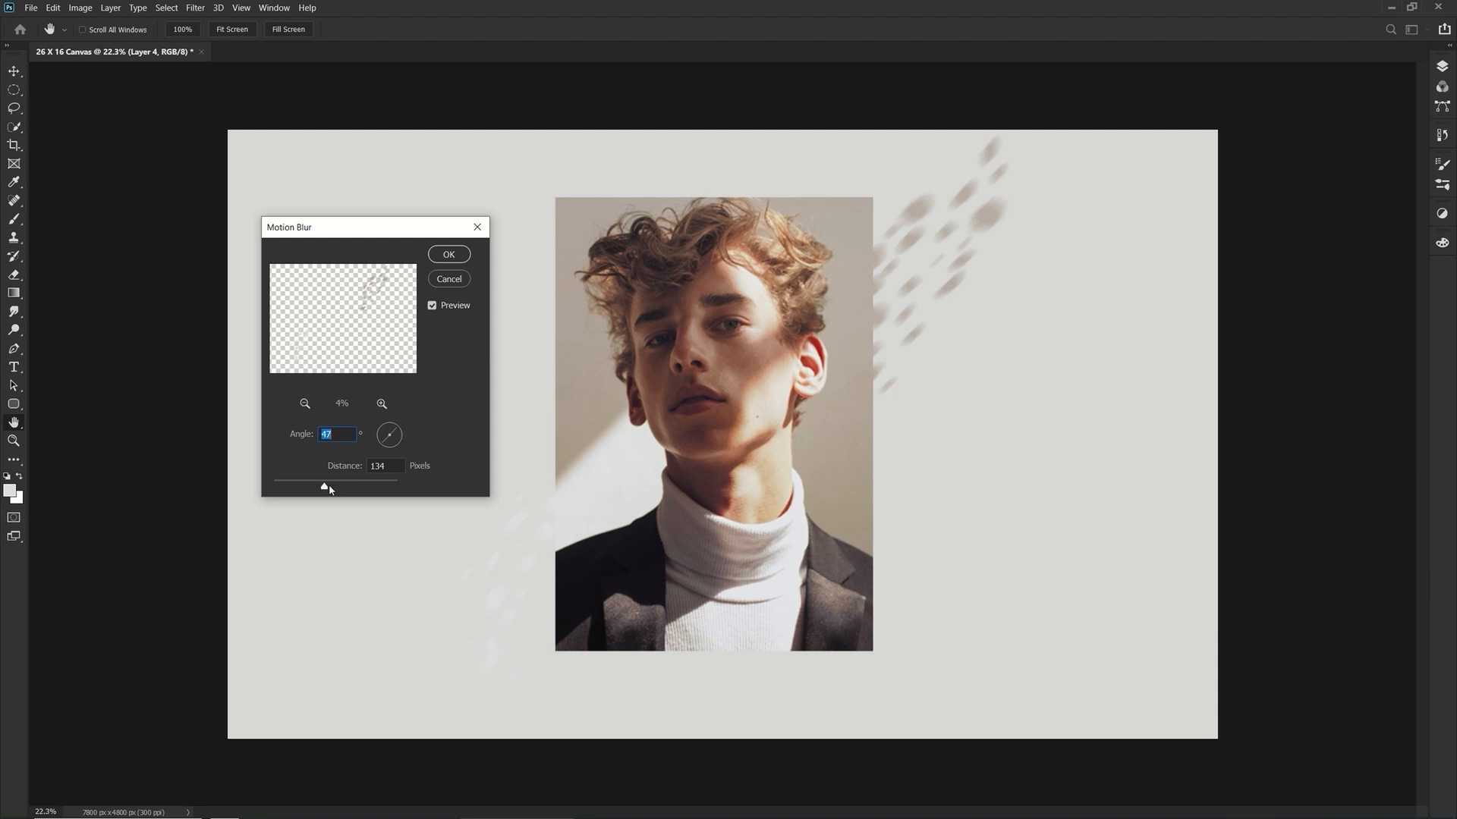
drag(324, 485, 344, 487)
drag(384, 442, 380, 446)
click(448, 254)
Return to the Brush tool and lock the transparent pixels of Layer 4.
key(b)
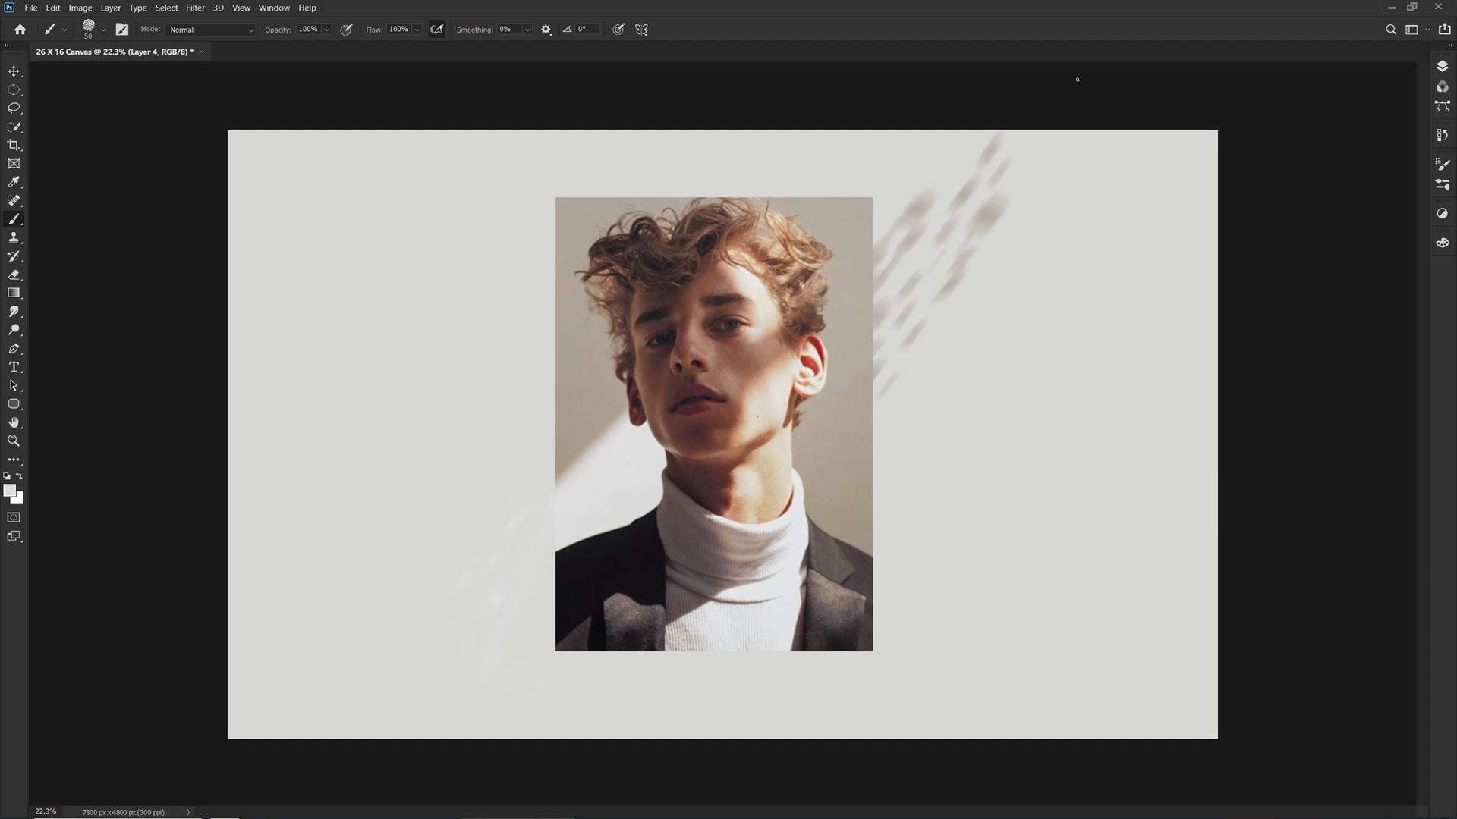
click(1442, 68)
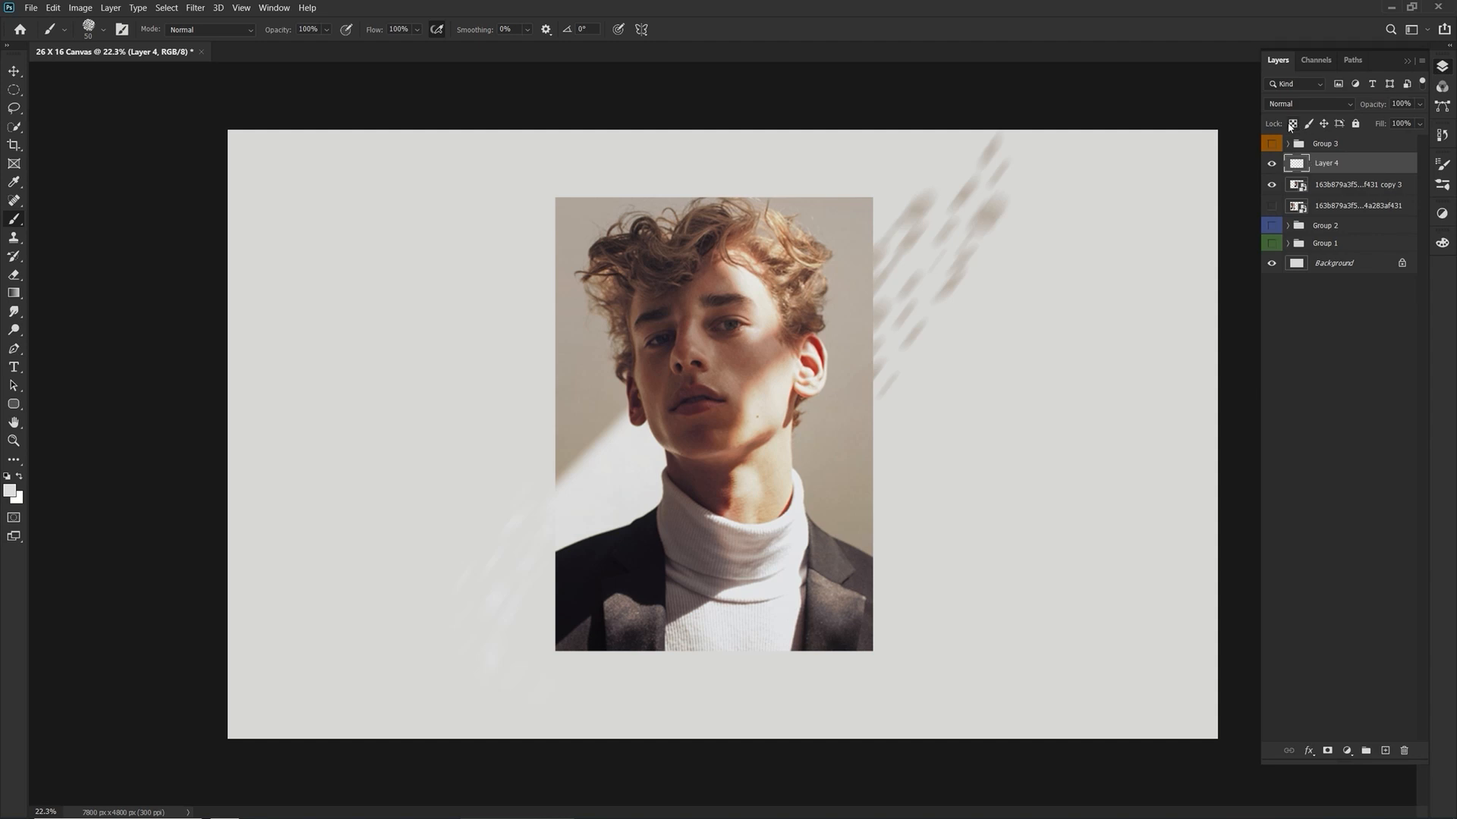
click(1292, 124)
Choose the Soft Round Pressure Size brush from the General Brushes and set its size to 306 px.
right_click(491, 210)
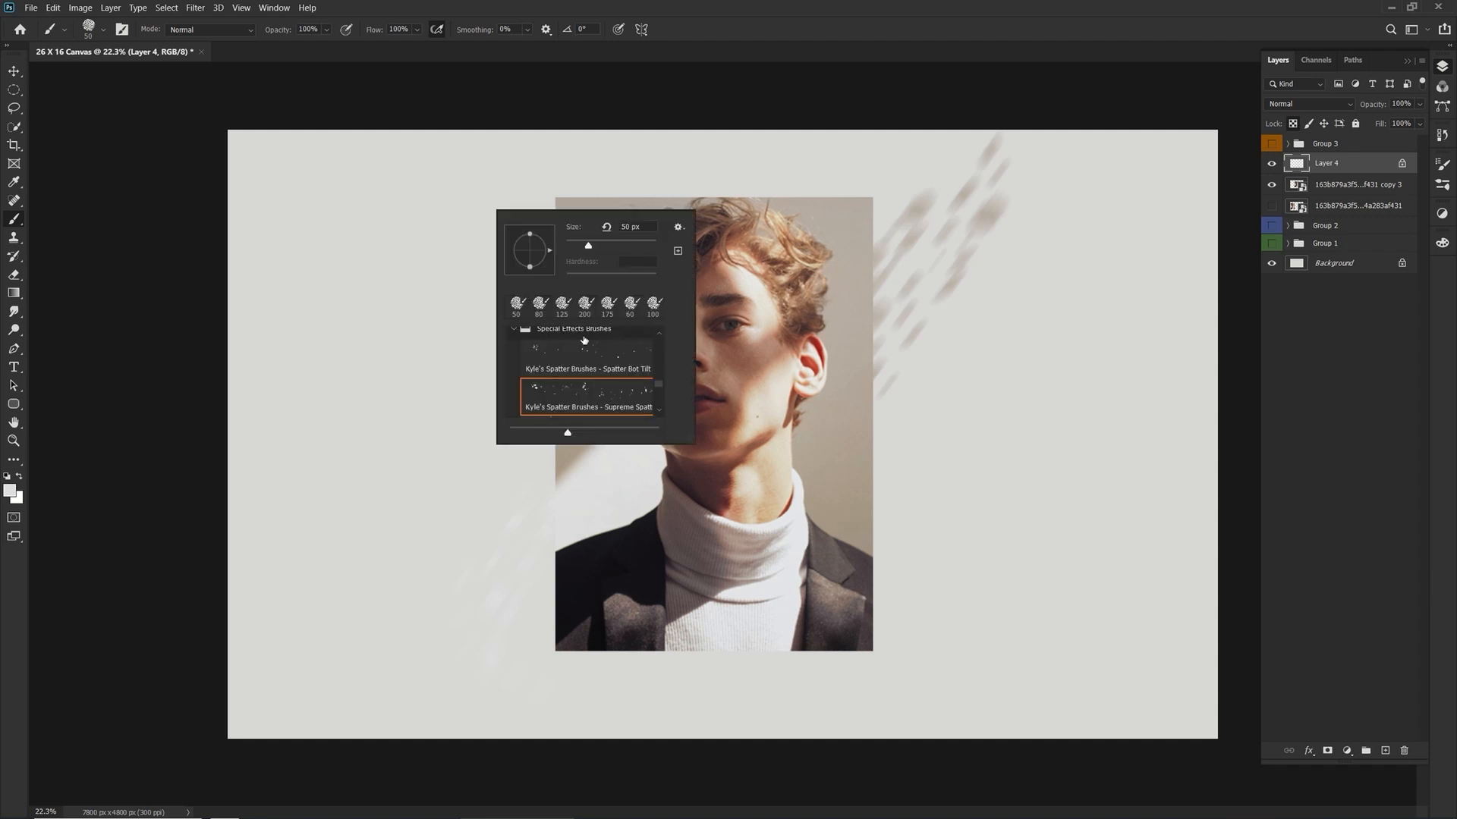
drag(657, 386, 657, 327)
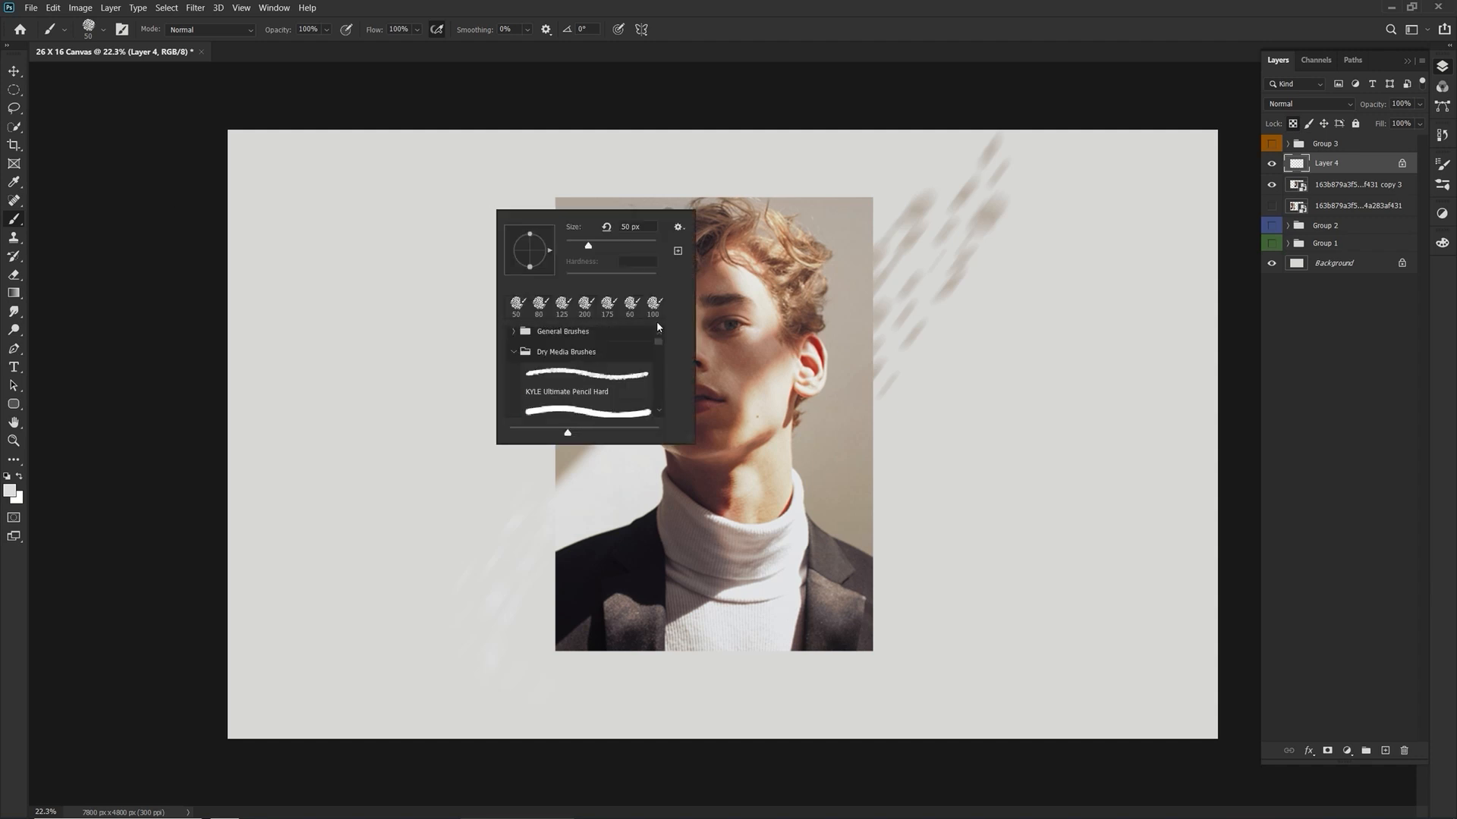
click(513, 352)
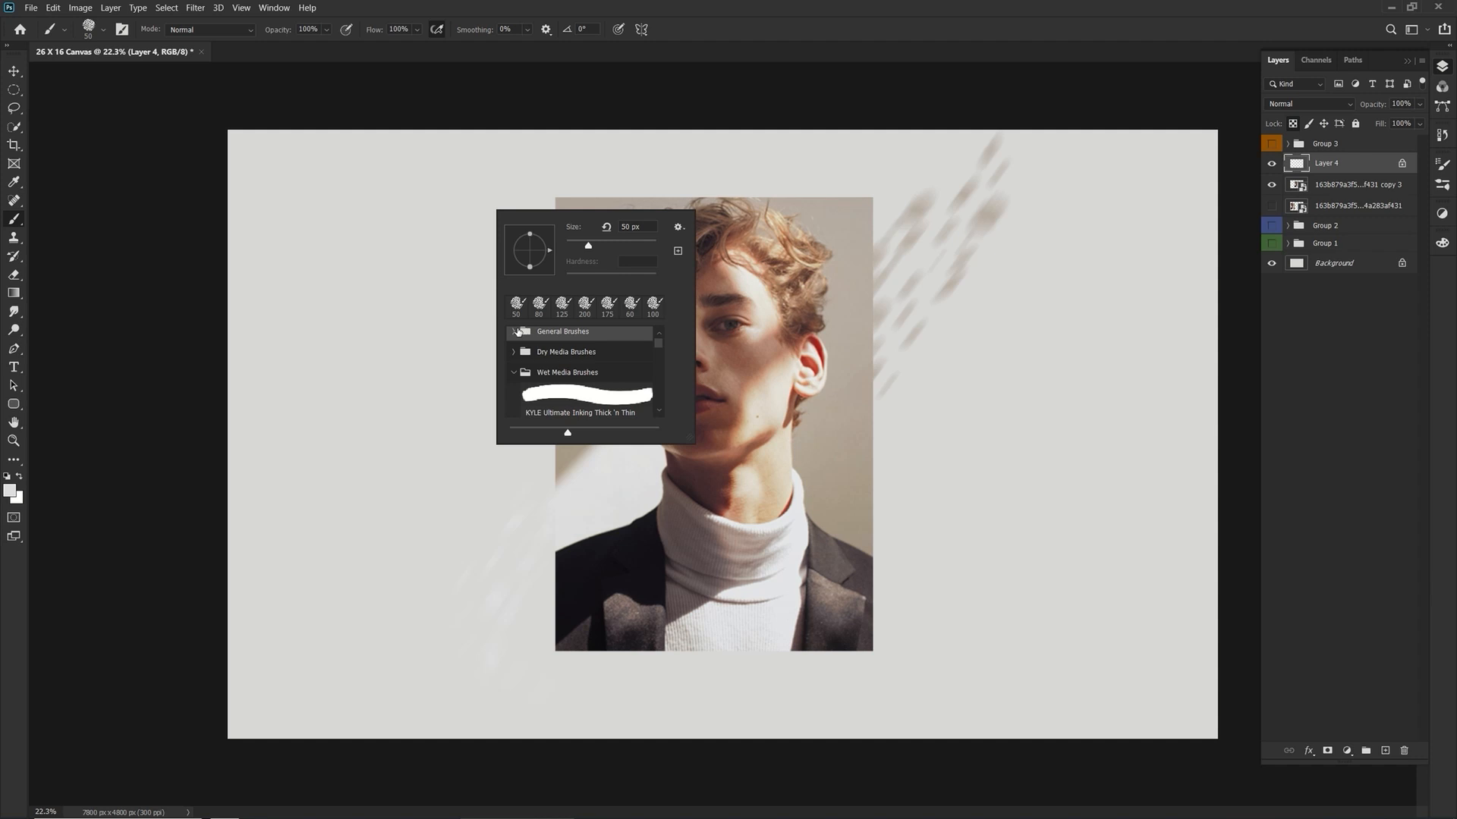
click(515, 331)
scroll(606, 367, down, 2)
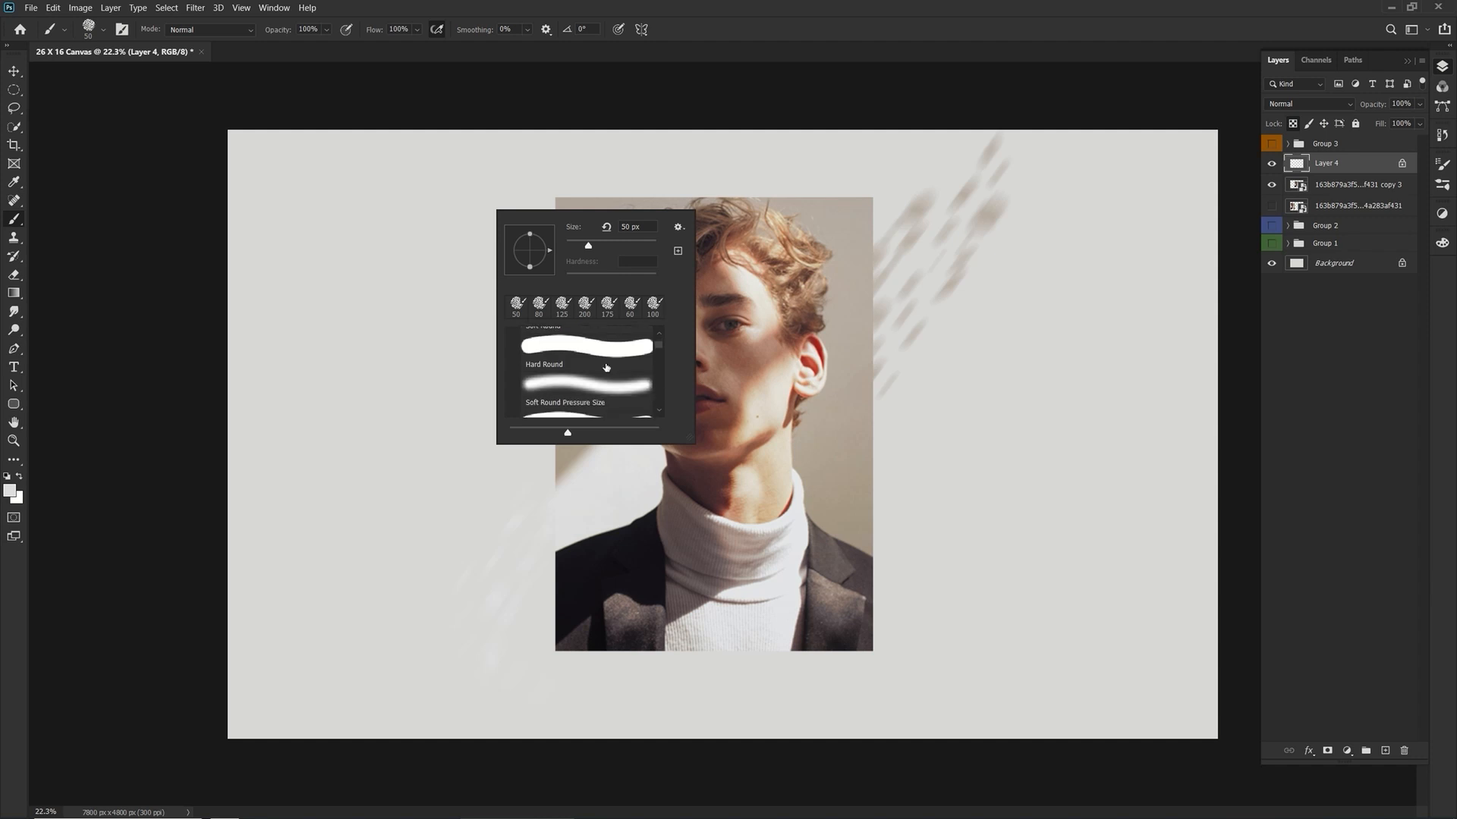
scroll(600, 376, up, 1)
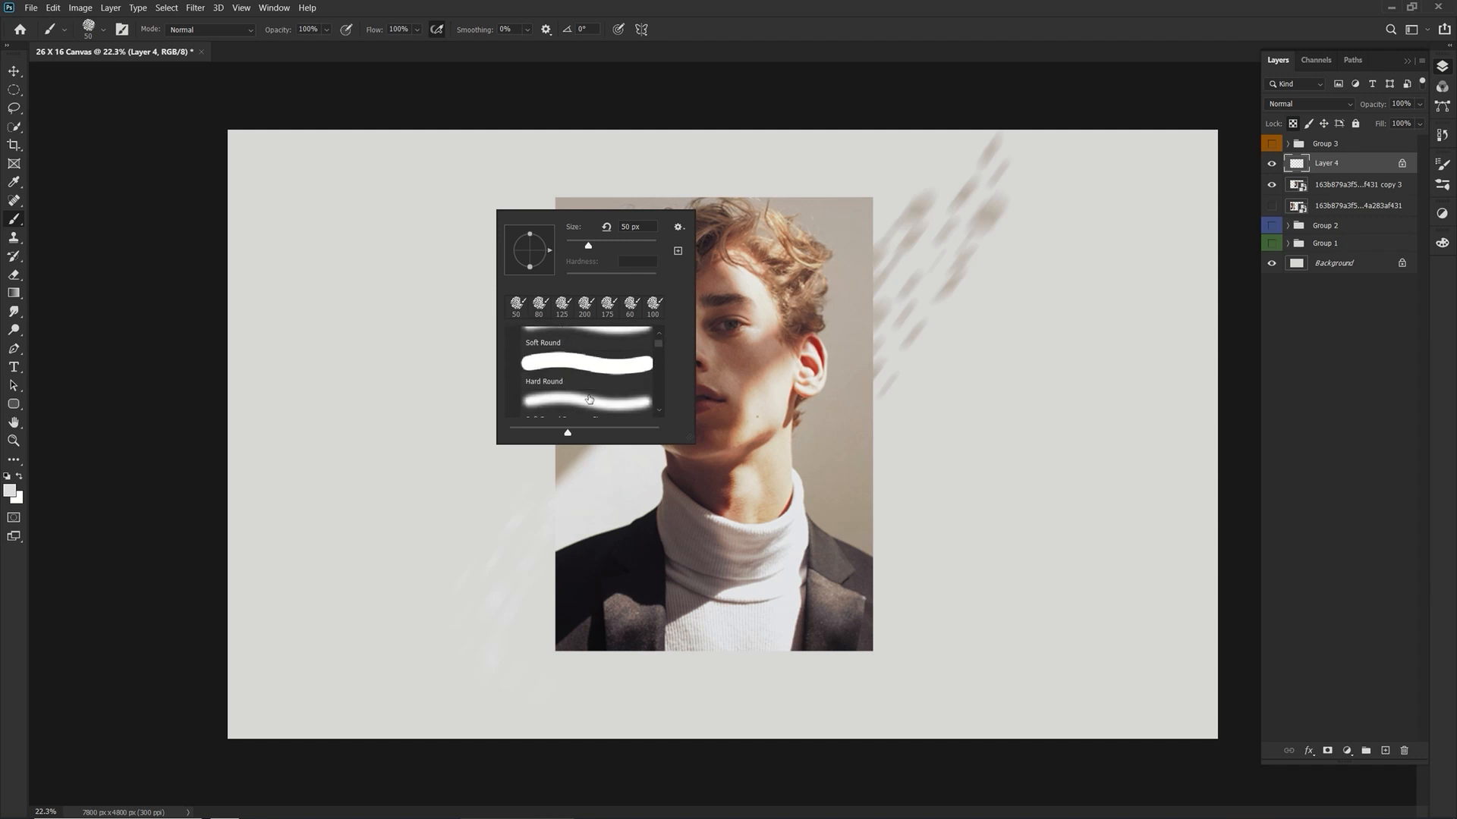
scroll(589, 400, down, 1)
click(590, 371)
drag(588, 245, 640, 246)
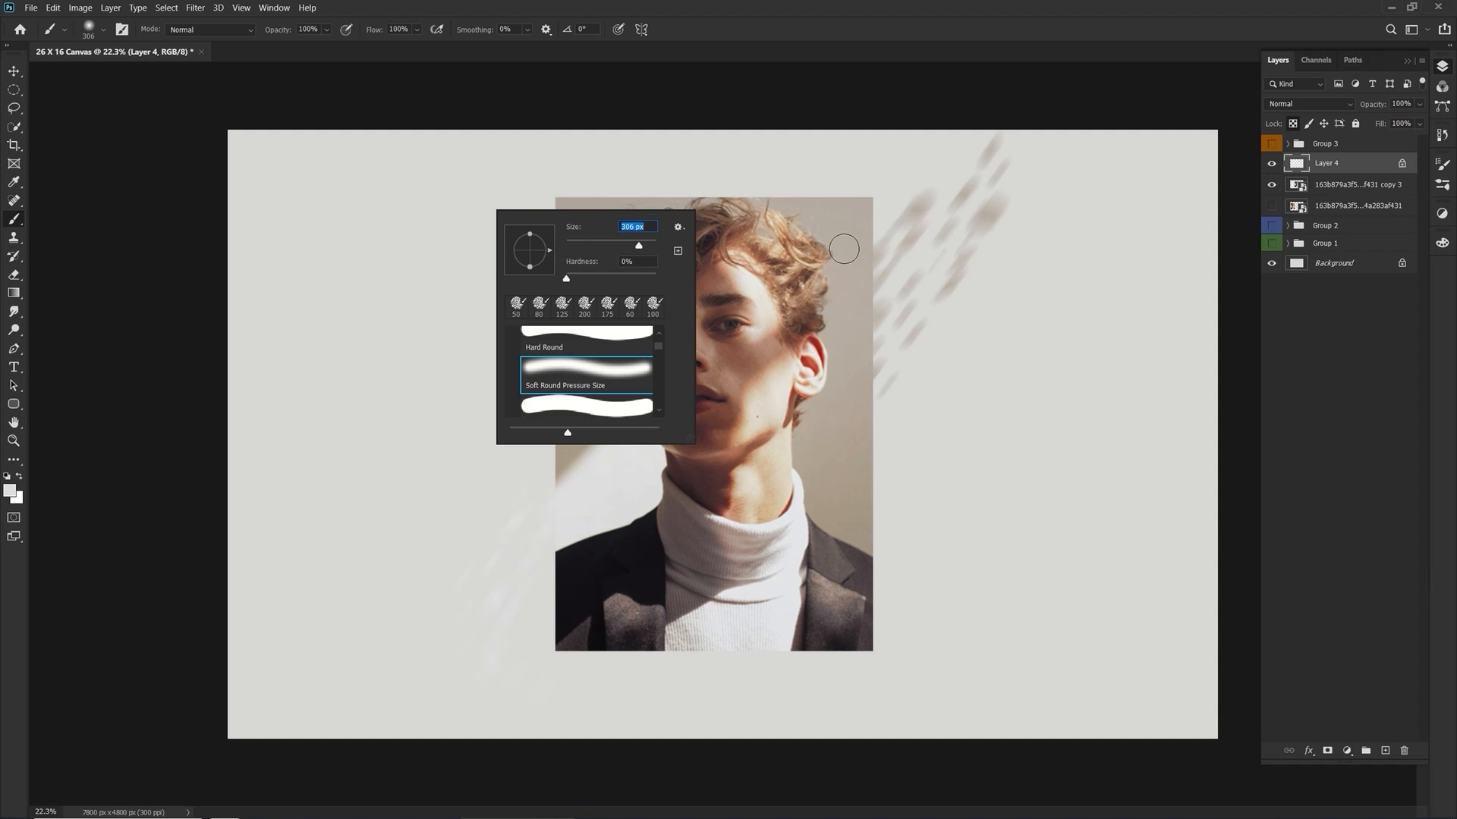
Undo the pale test stroke on the outer patches, sample their beige colour and set the brush mode to Multiply.
drag(990, 217, 1023, 204)
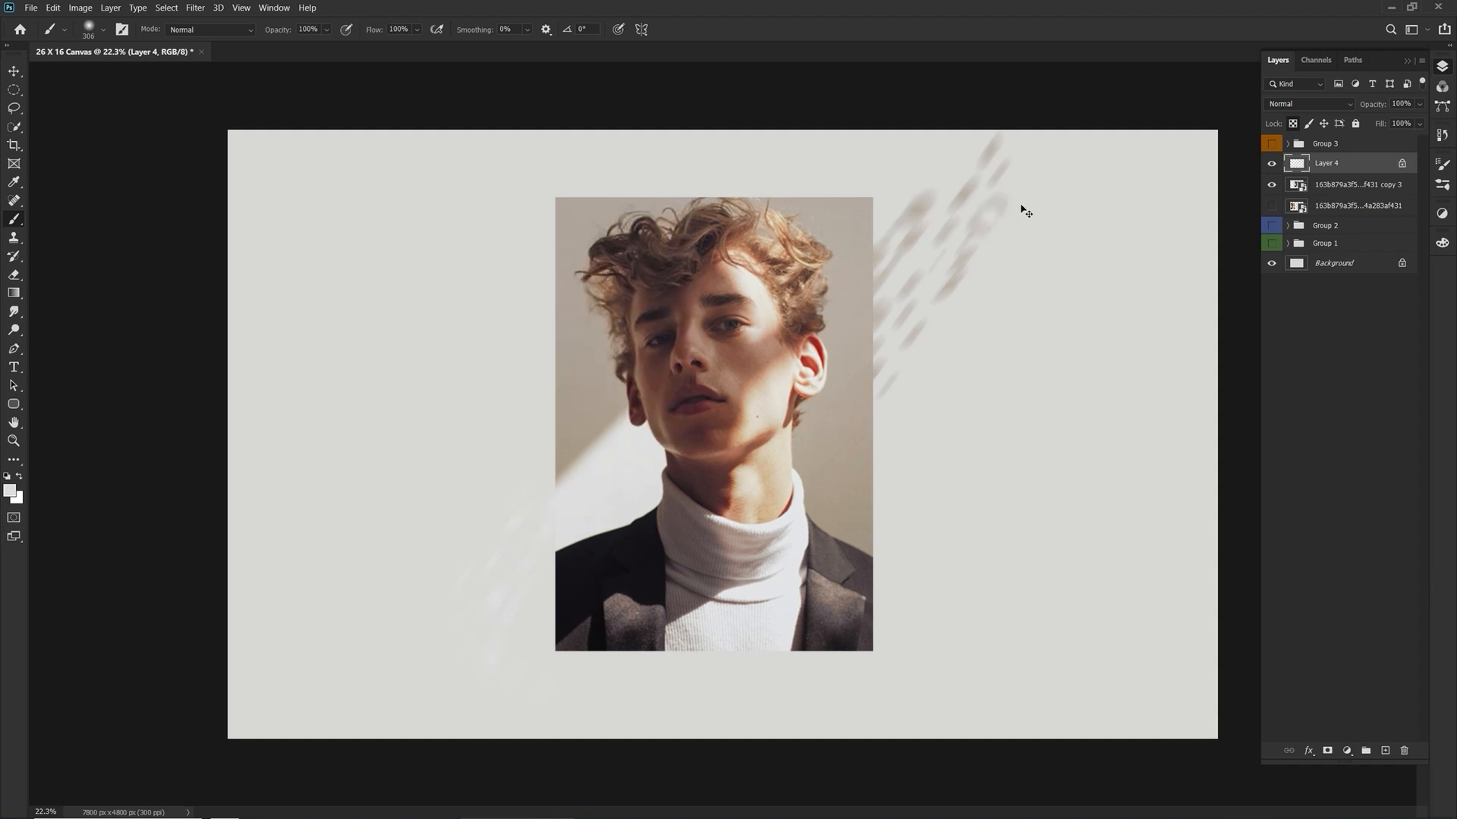
key(ctrl+z)
alt+click(990, 208)
alt+click(992, 212)
click(194, 32)
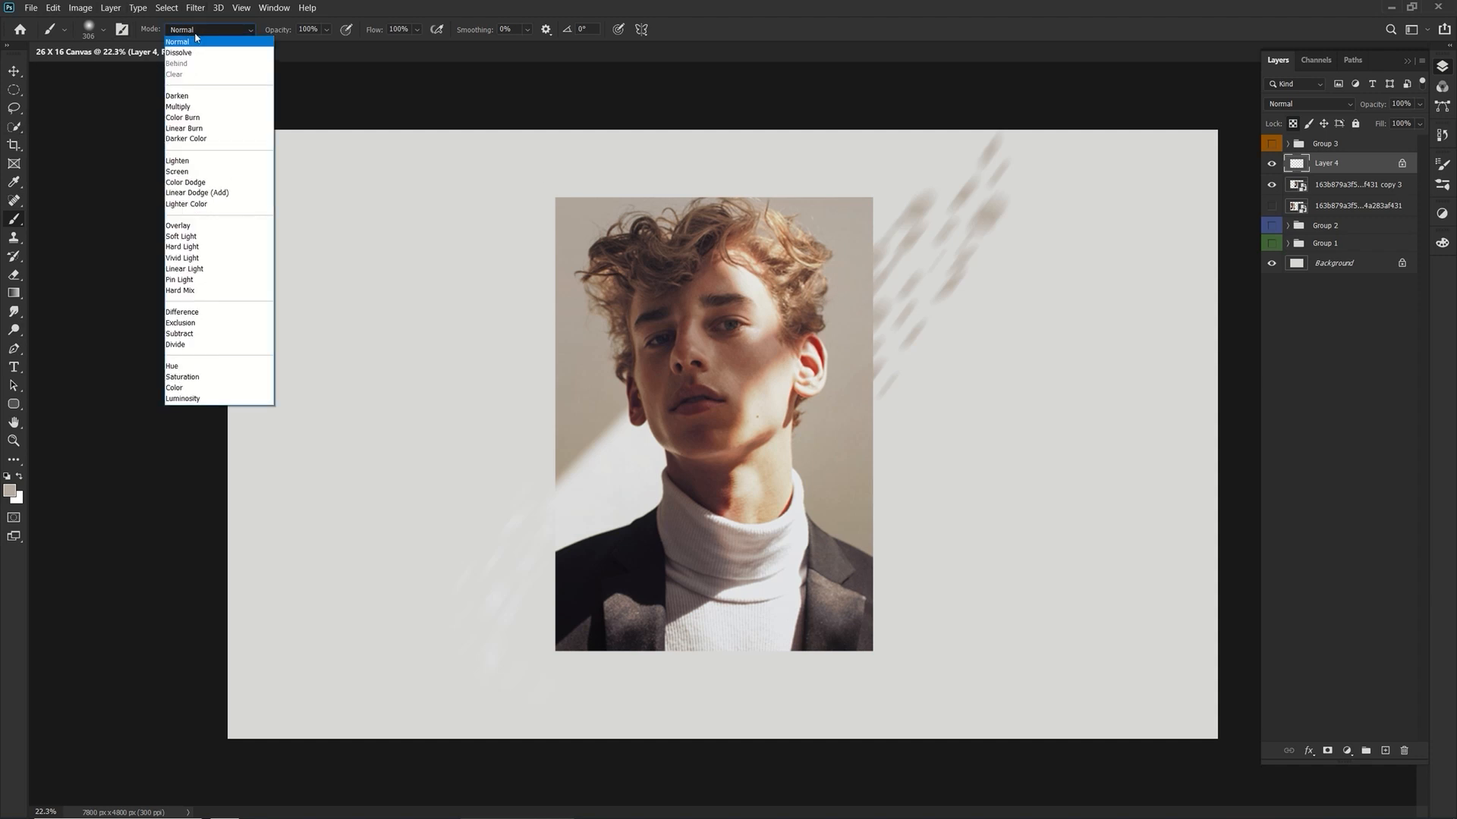
click(199, 107)
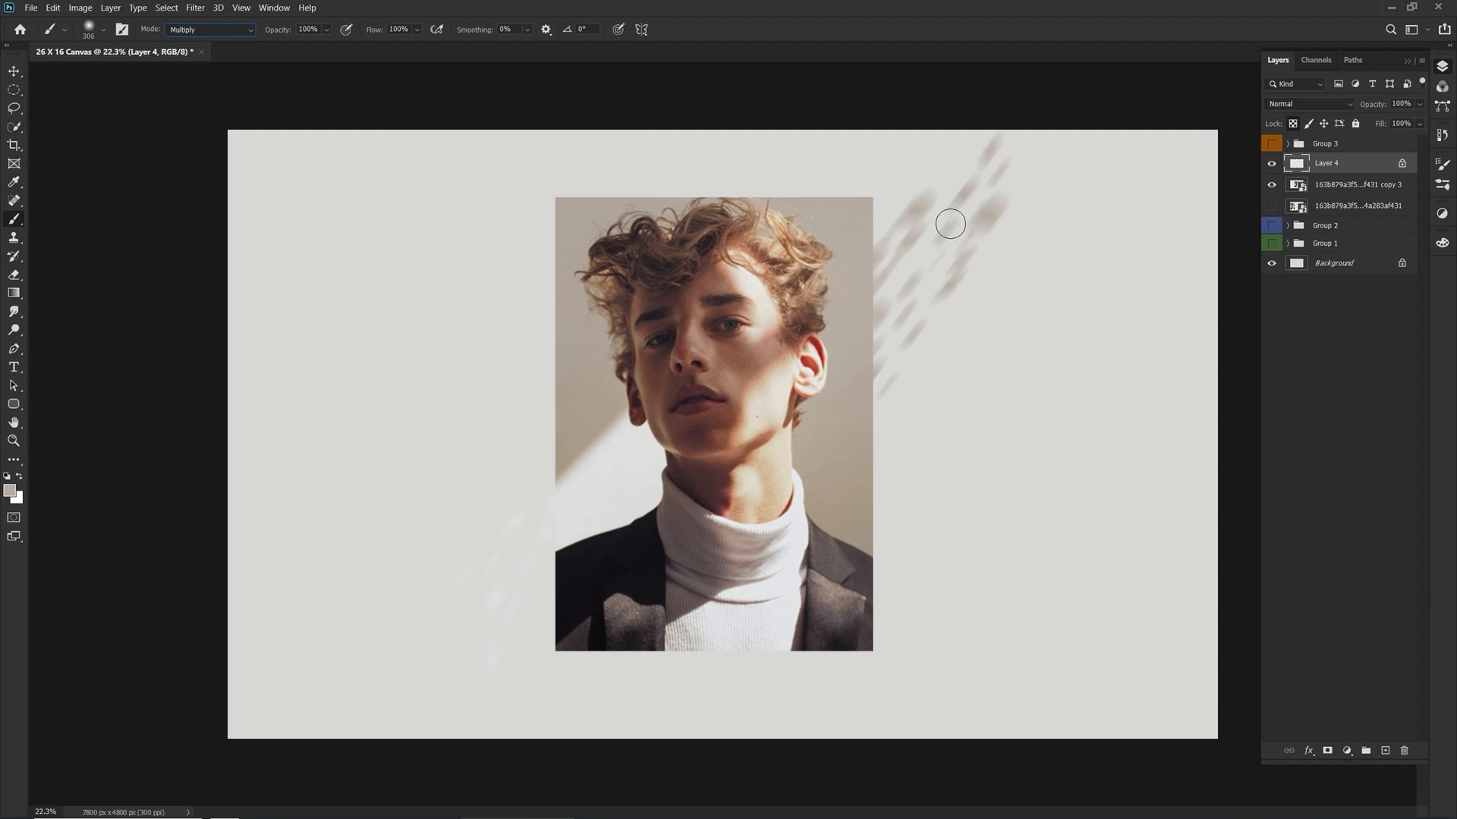
Try darkening the outer beige patches with a Multiply stroke, undo it and switch the brush mode to Overlay.
mouse_move(998, 157)
mouse_down()
mouse_move(971, 228)
mouse_move(995, 202)
mouse_up()
key(ctrl+z)
key(ctrl+shift+z)
key(ctrl+z)
click(220, 30)
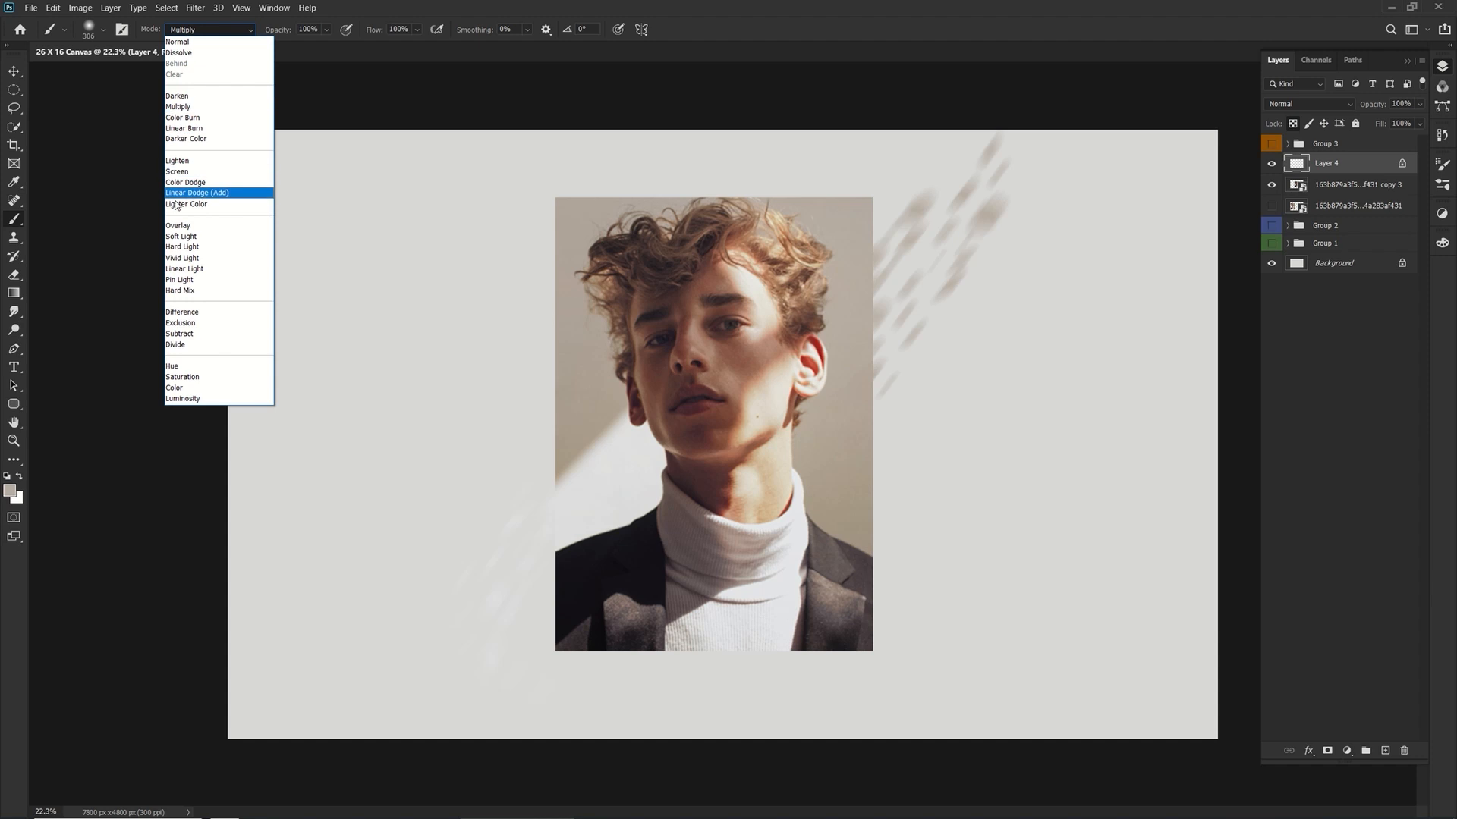
click(214, 195)
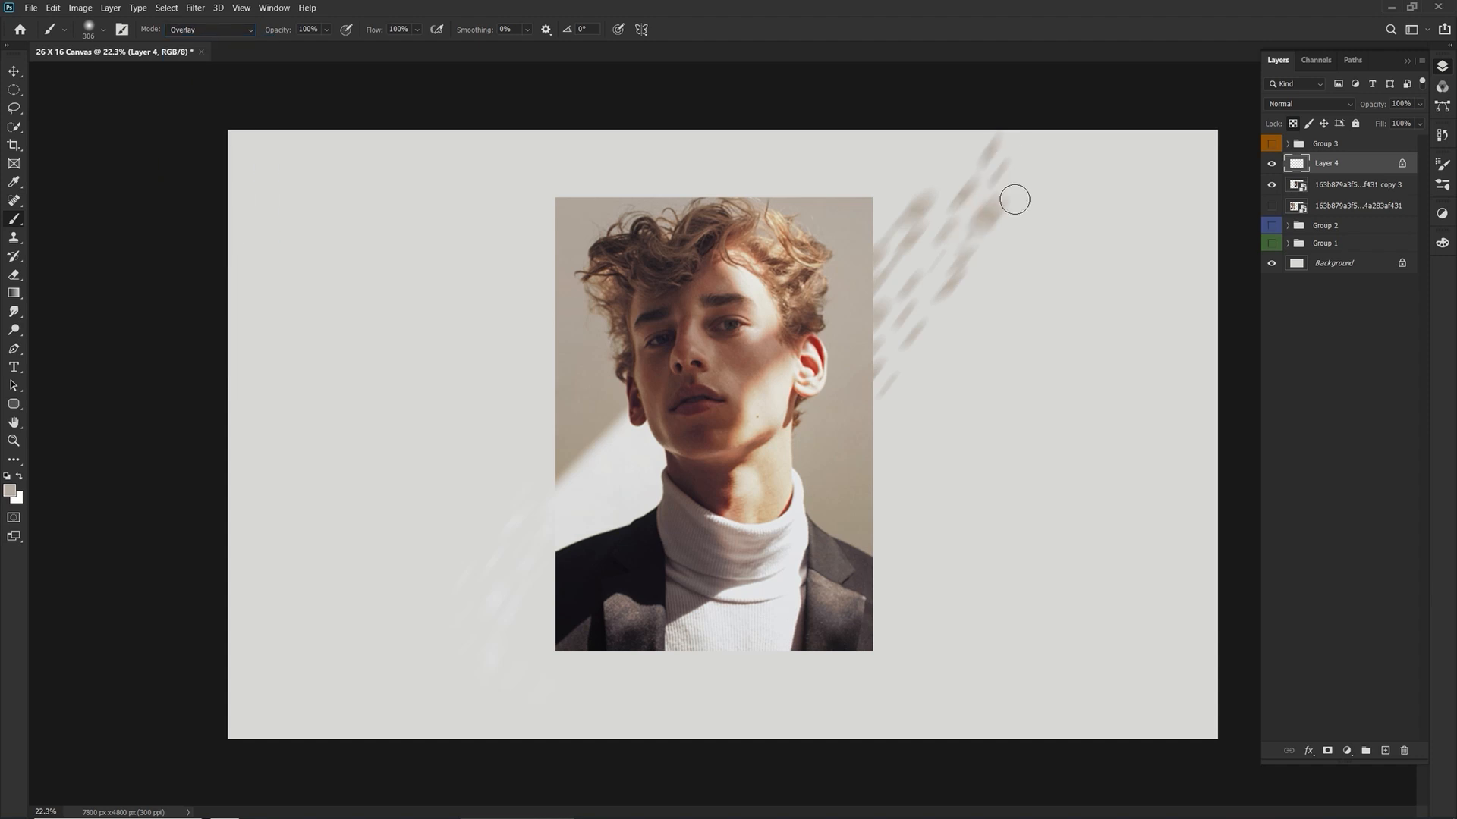
Set the brush mode to Multiply and darken the blurred beige patches, and the patches beside the jacket with the sampled pale colour.
click(220, 30)
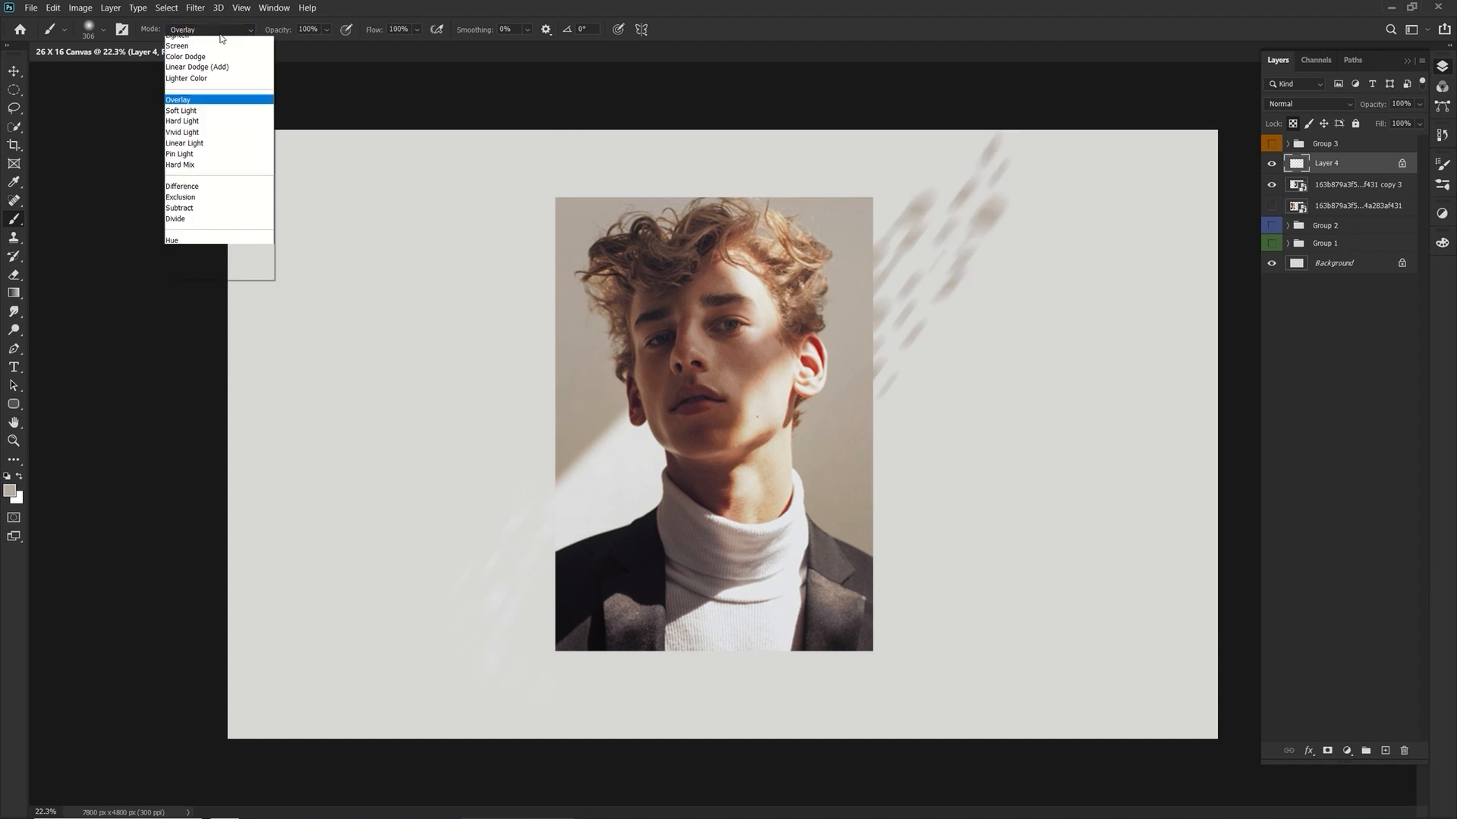
click(192, 110)
mouse_move(994, 140)
mouse_down()
mouse_move(954, 203)
mouse_move(950, 287)
mouse_up()
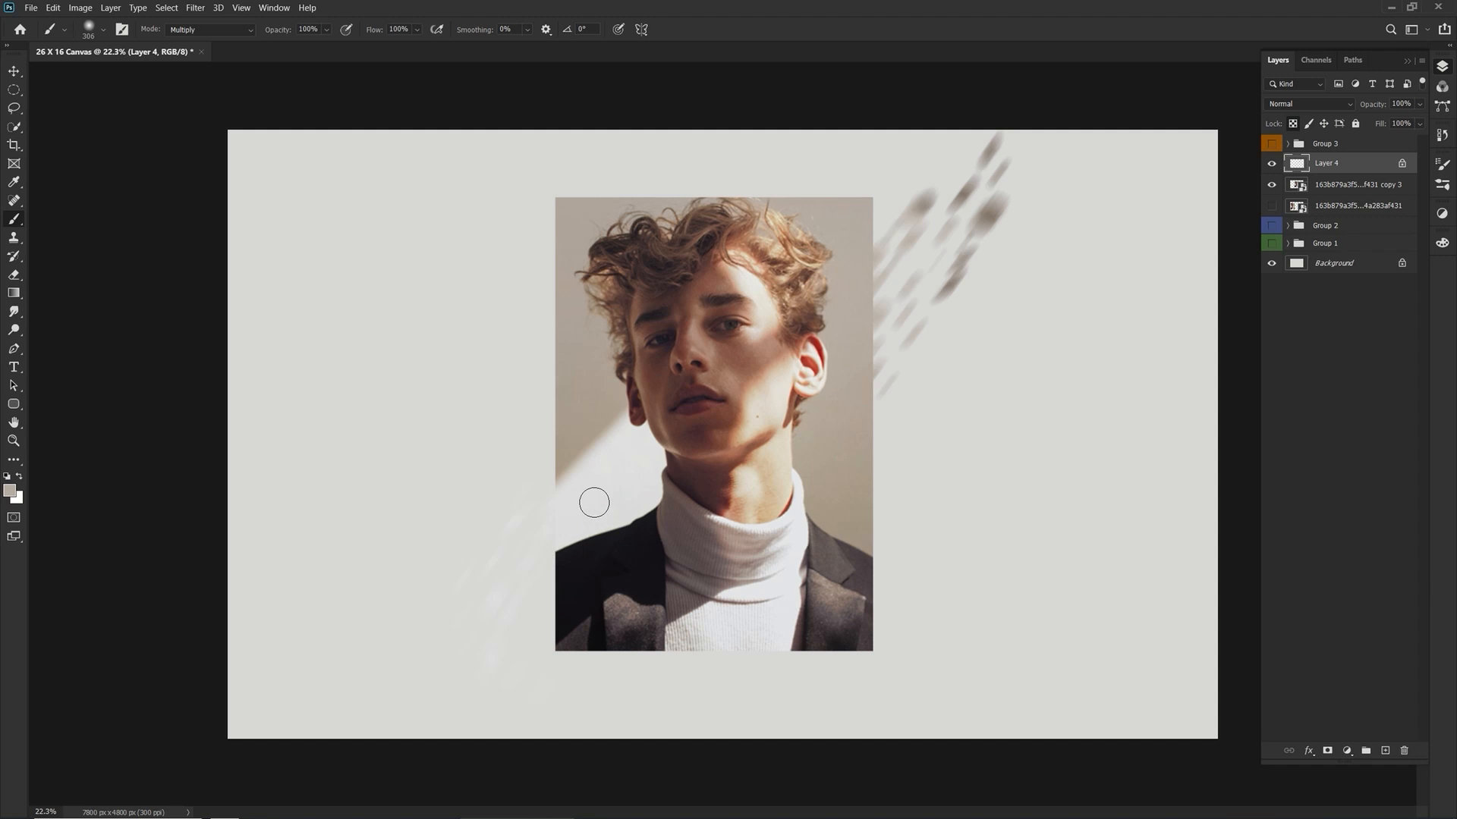
alt+click(563, 521)
drag(499, 671, 503, 603)
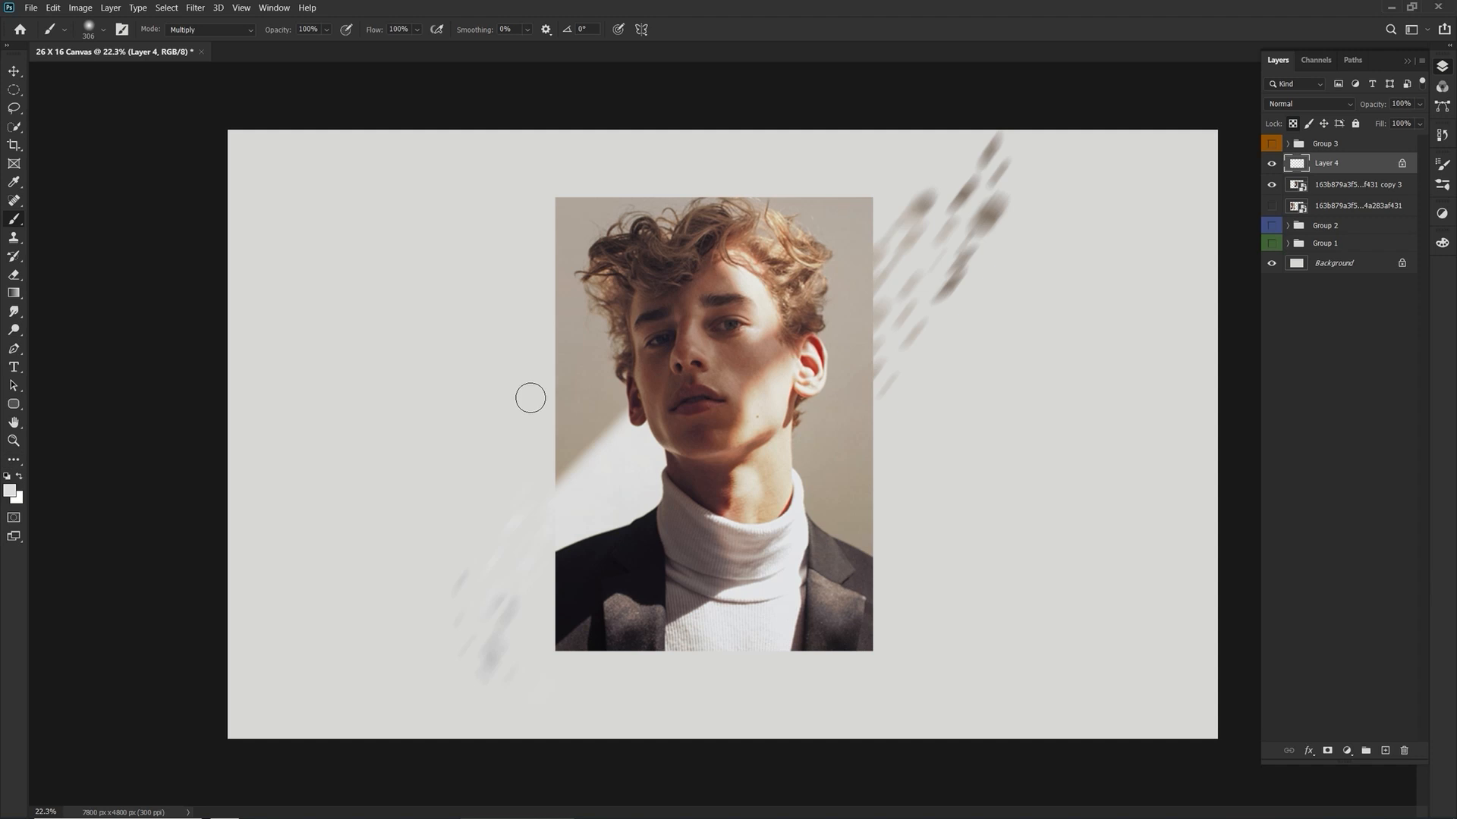
Switch to the Move tool, unlock the transparent pixels of Layer 4 and hide the layer to view the portrait without patches.
click(13, 71)
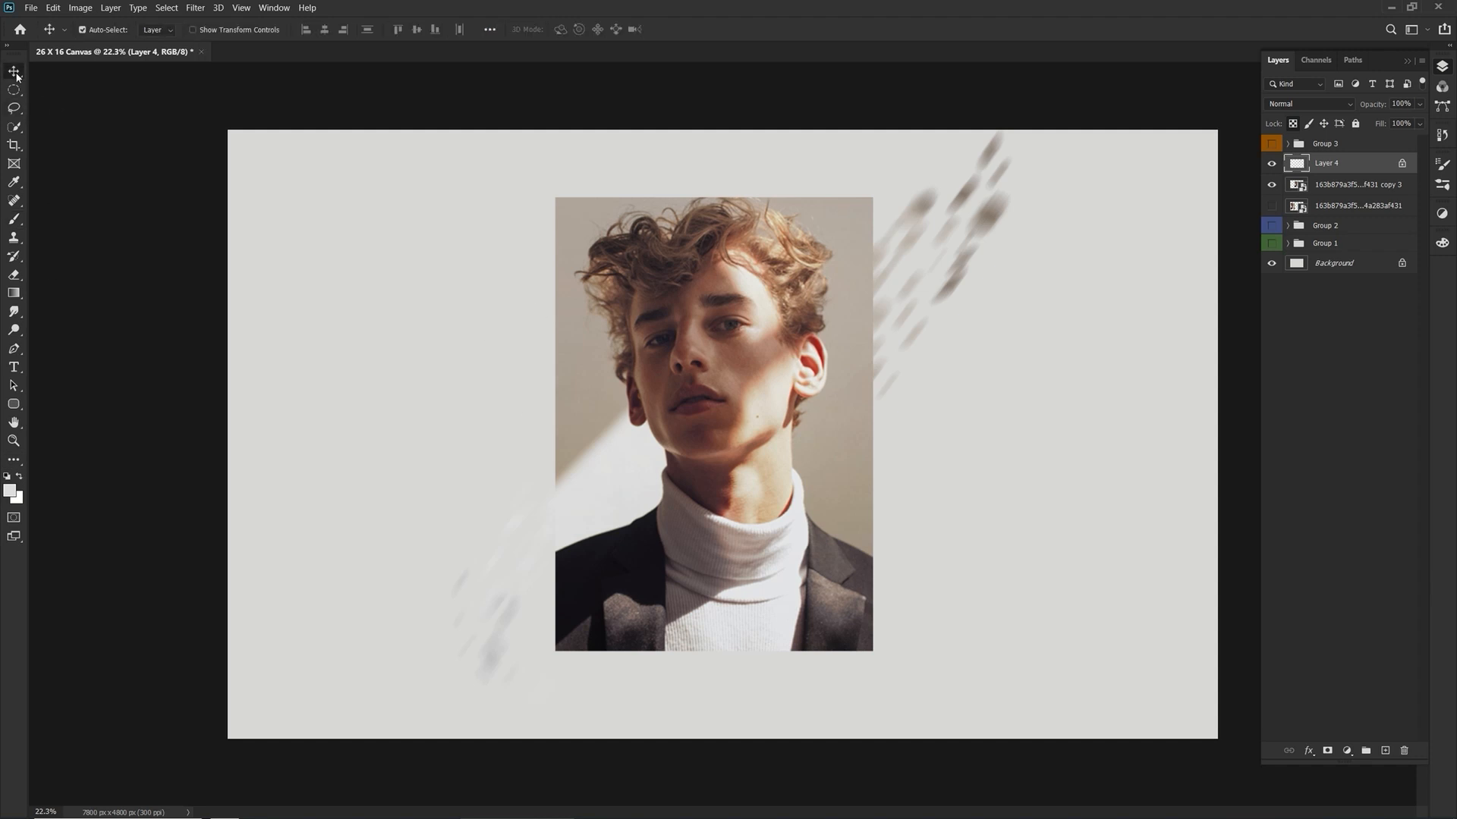
scroll(717, 412, down, 2)
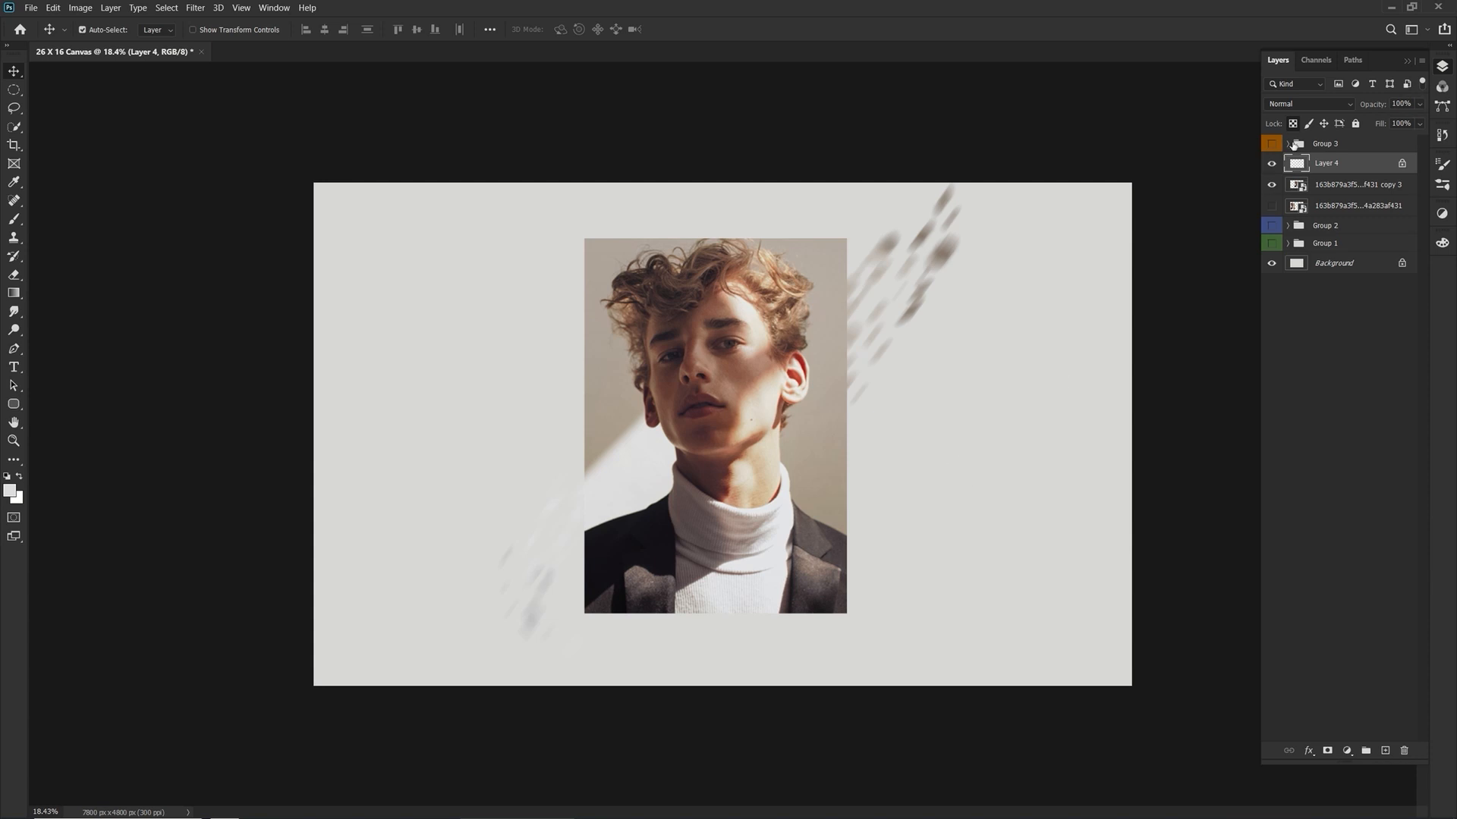
click(1294, 125)
click(1294, 125)
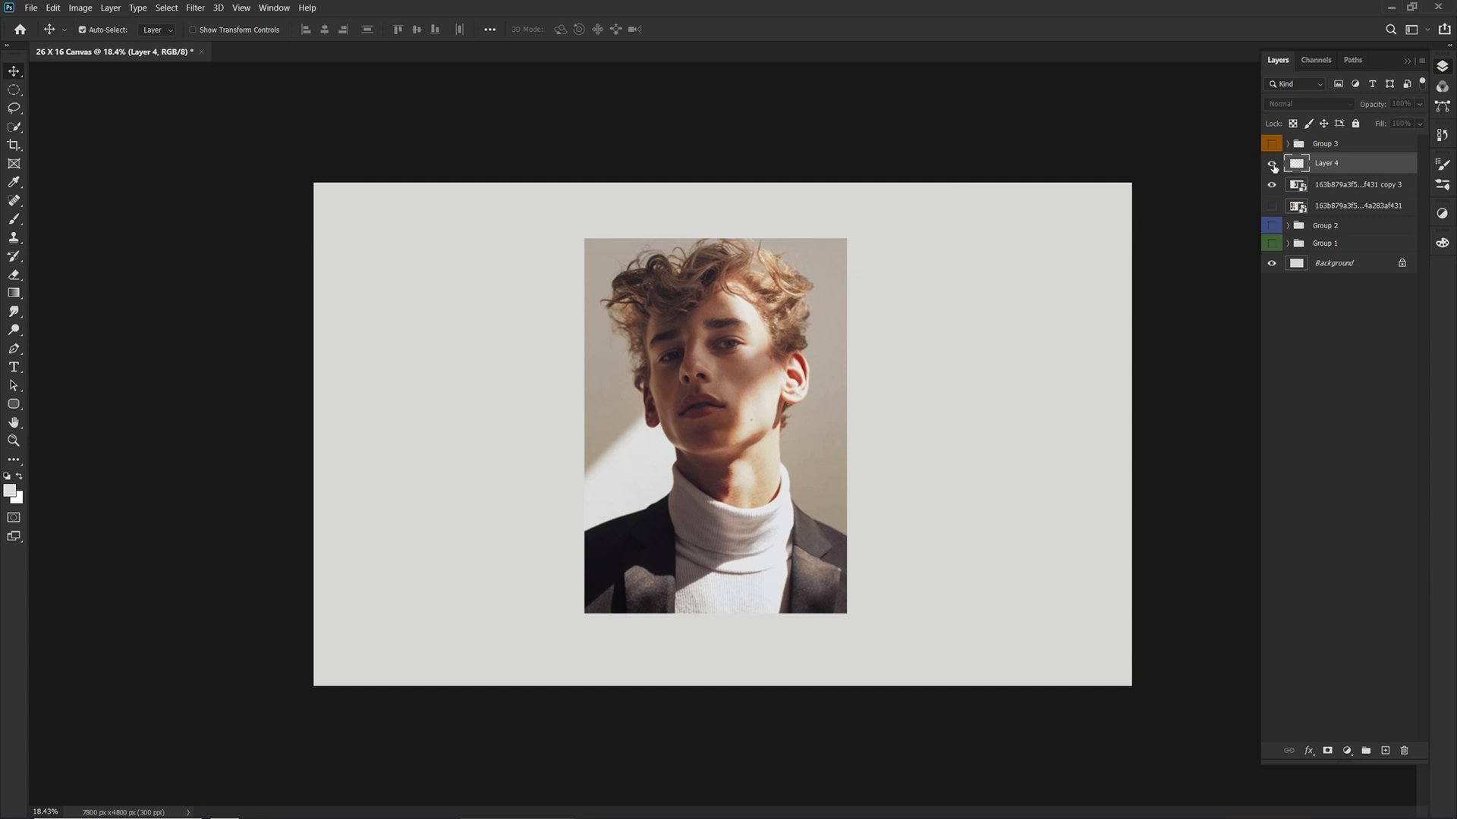